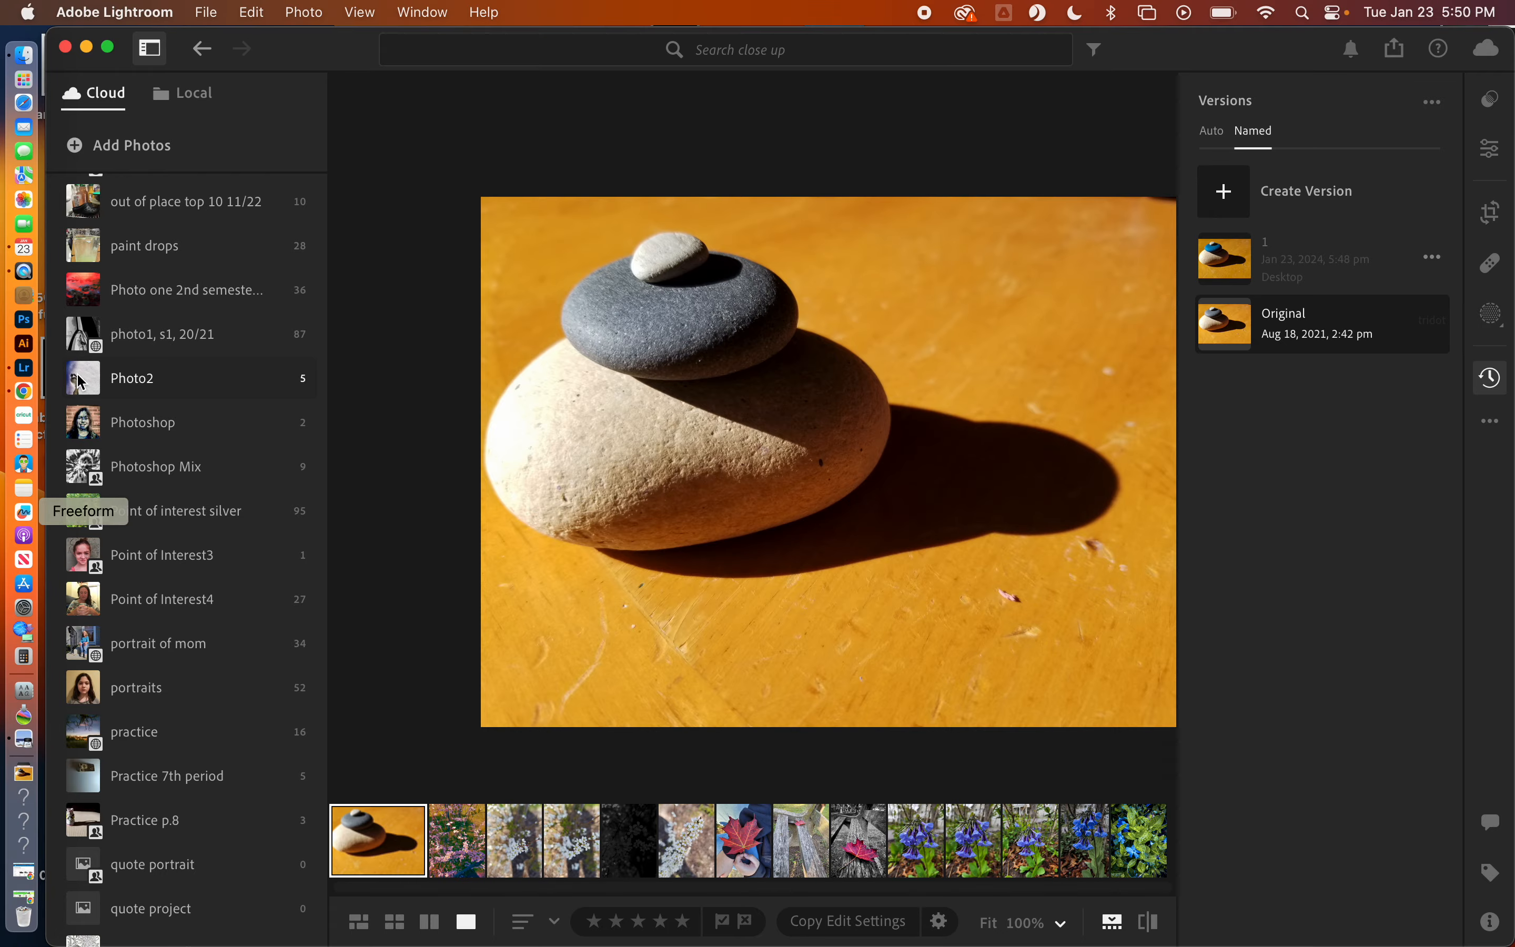
- Look for Adobe Lightroom among the installed applications and switch to it
click(24, 79)
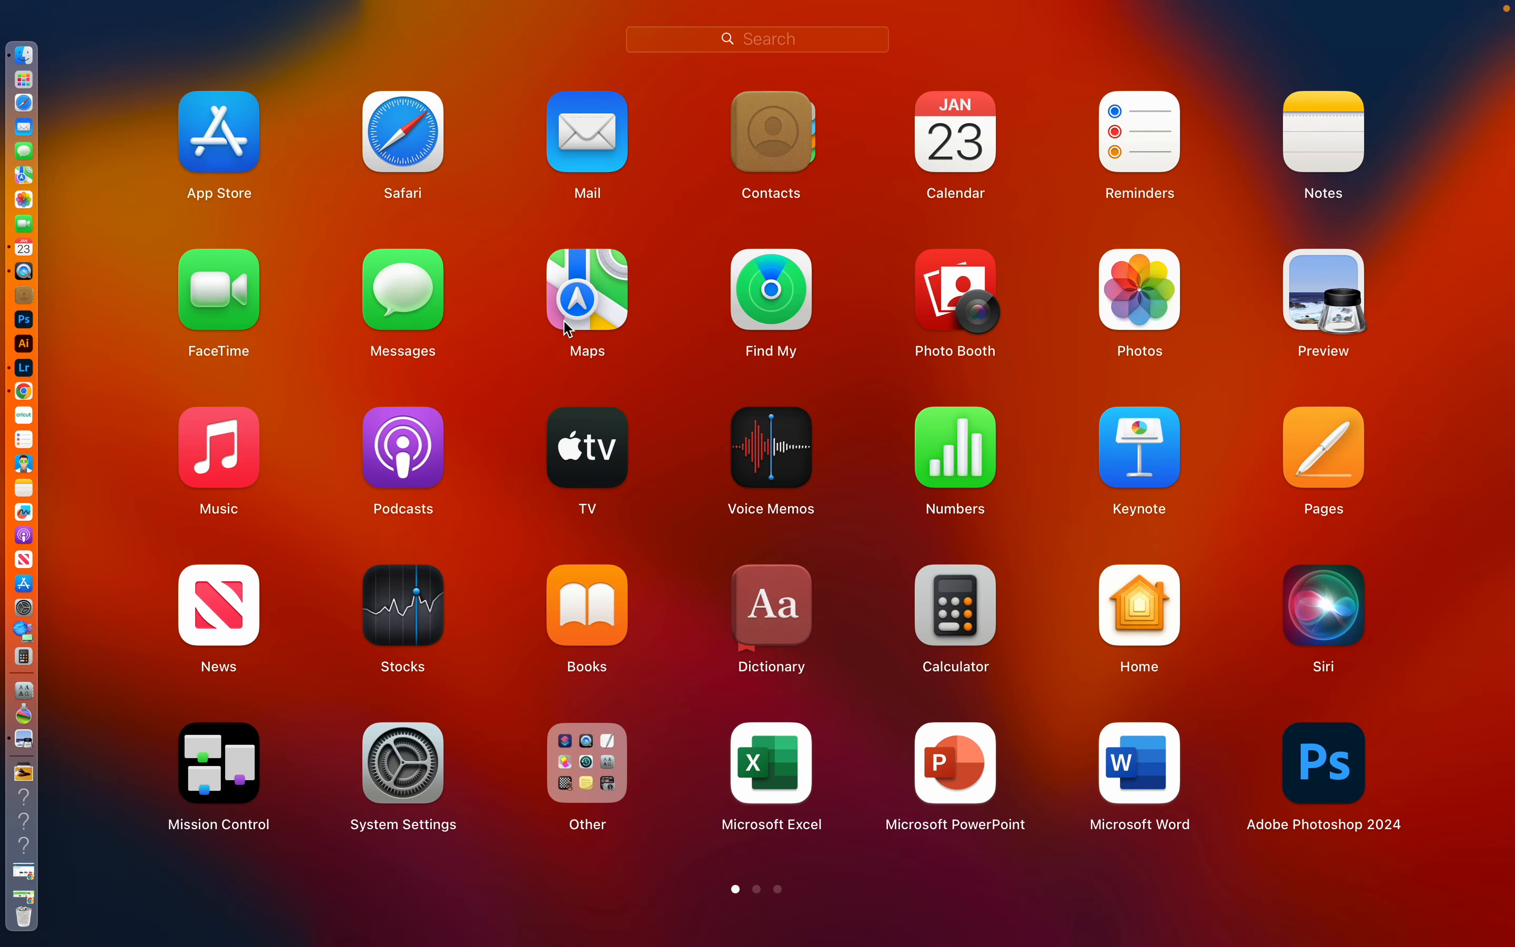
scroll(853, 450, right, 5)
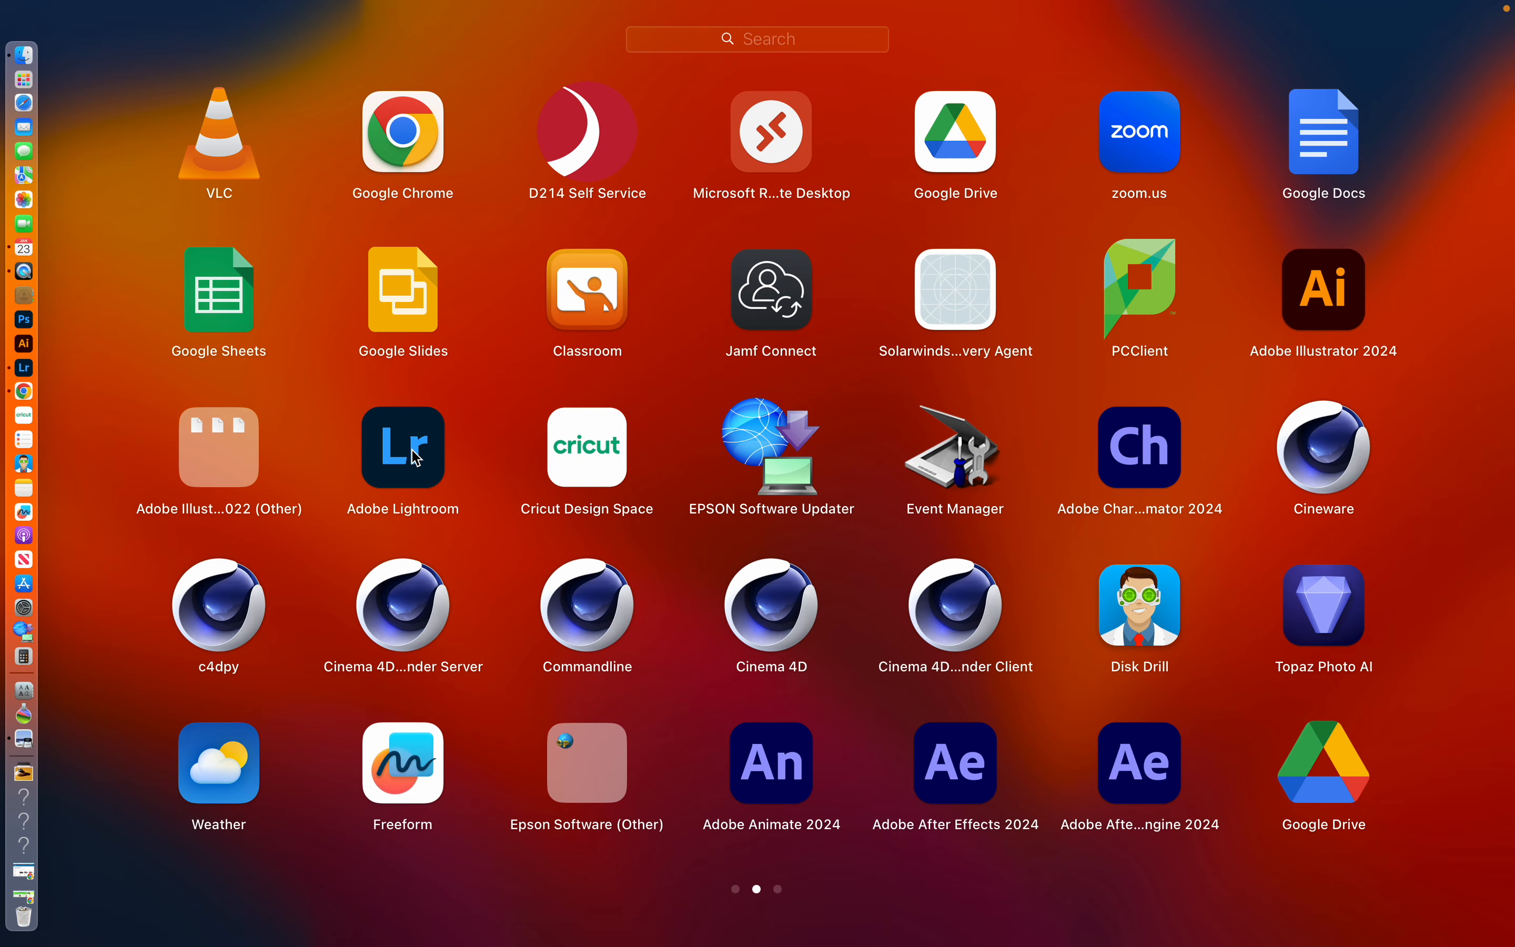
click(24, 368)
scroll(164, 255, up, 15)
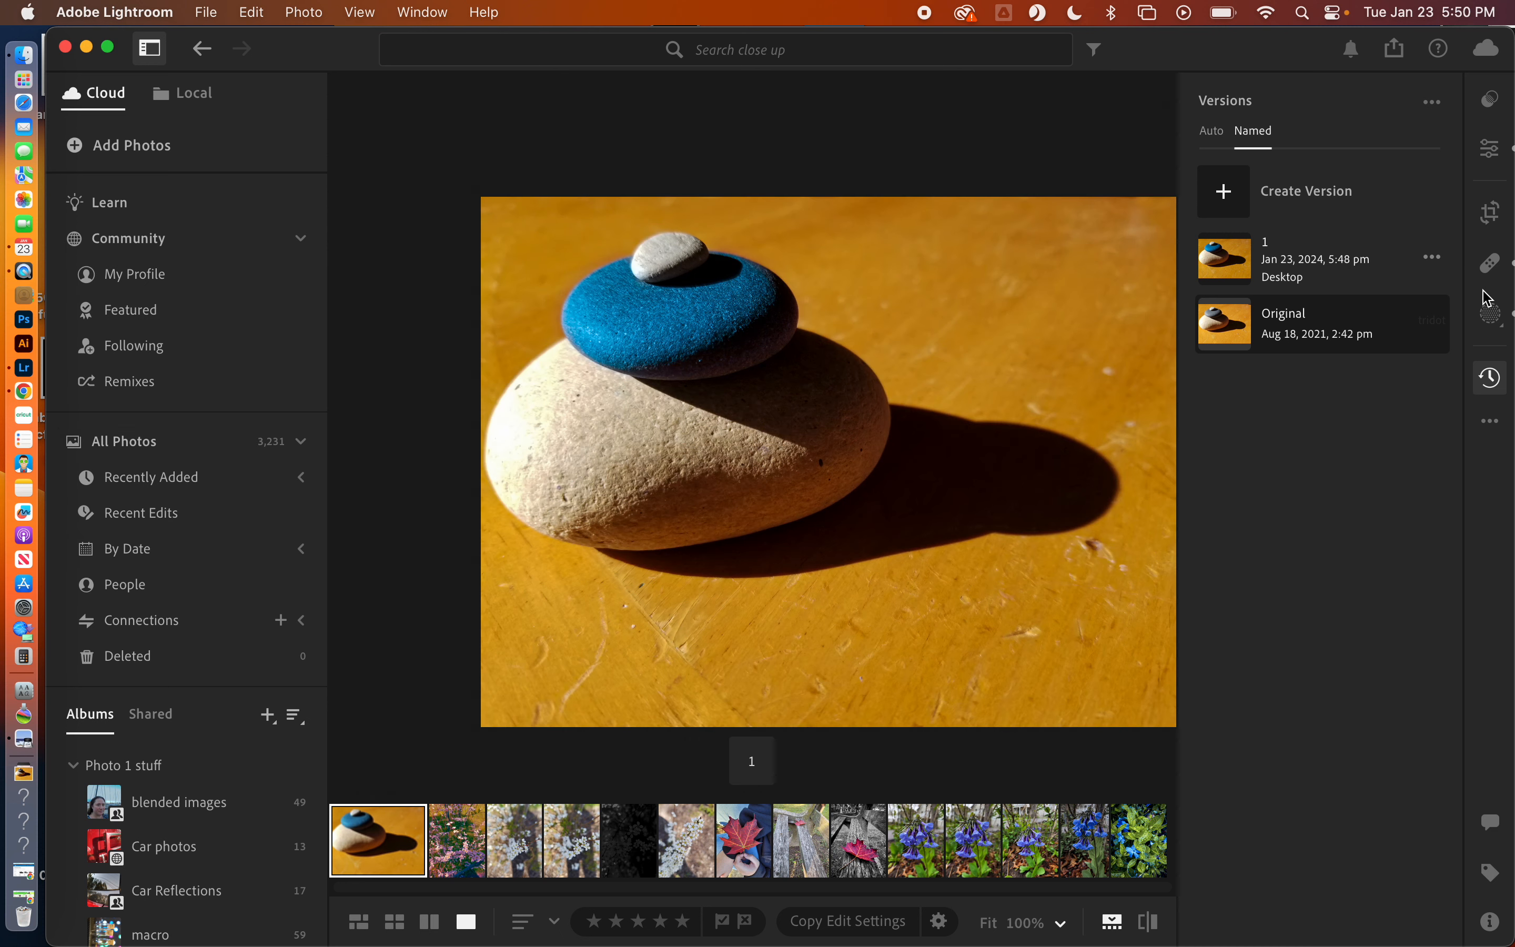
- Delete the named version 1 of the stacked-stones photo from its saved versions
click(1494, 379)
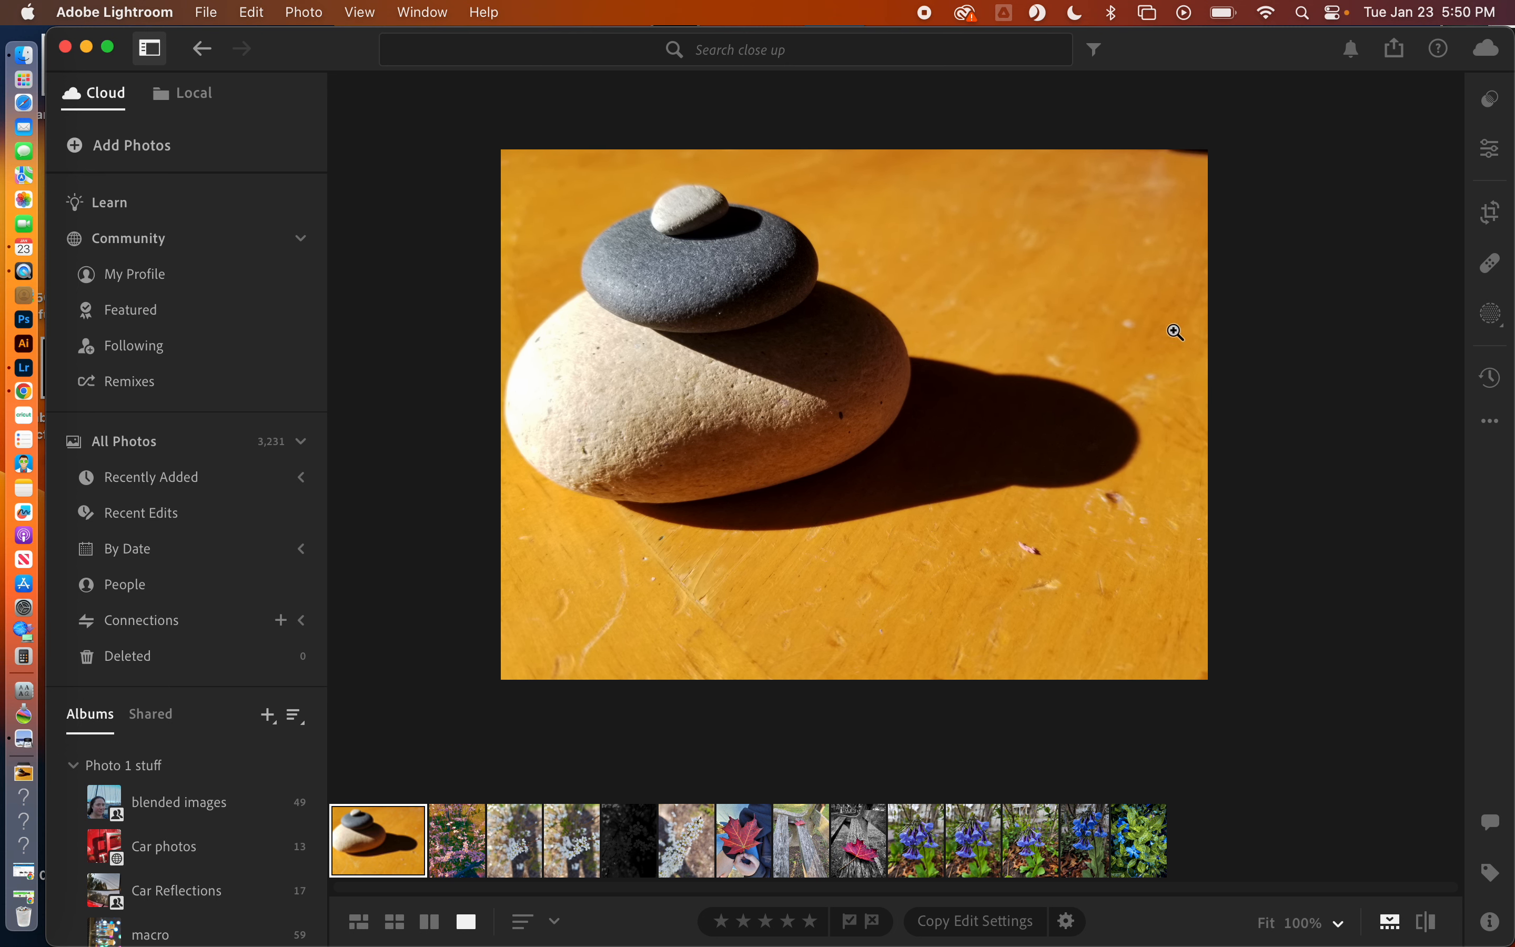
click(1492, 378)
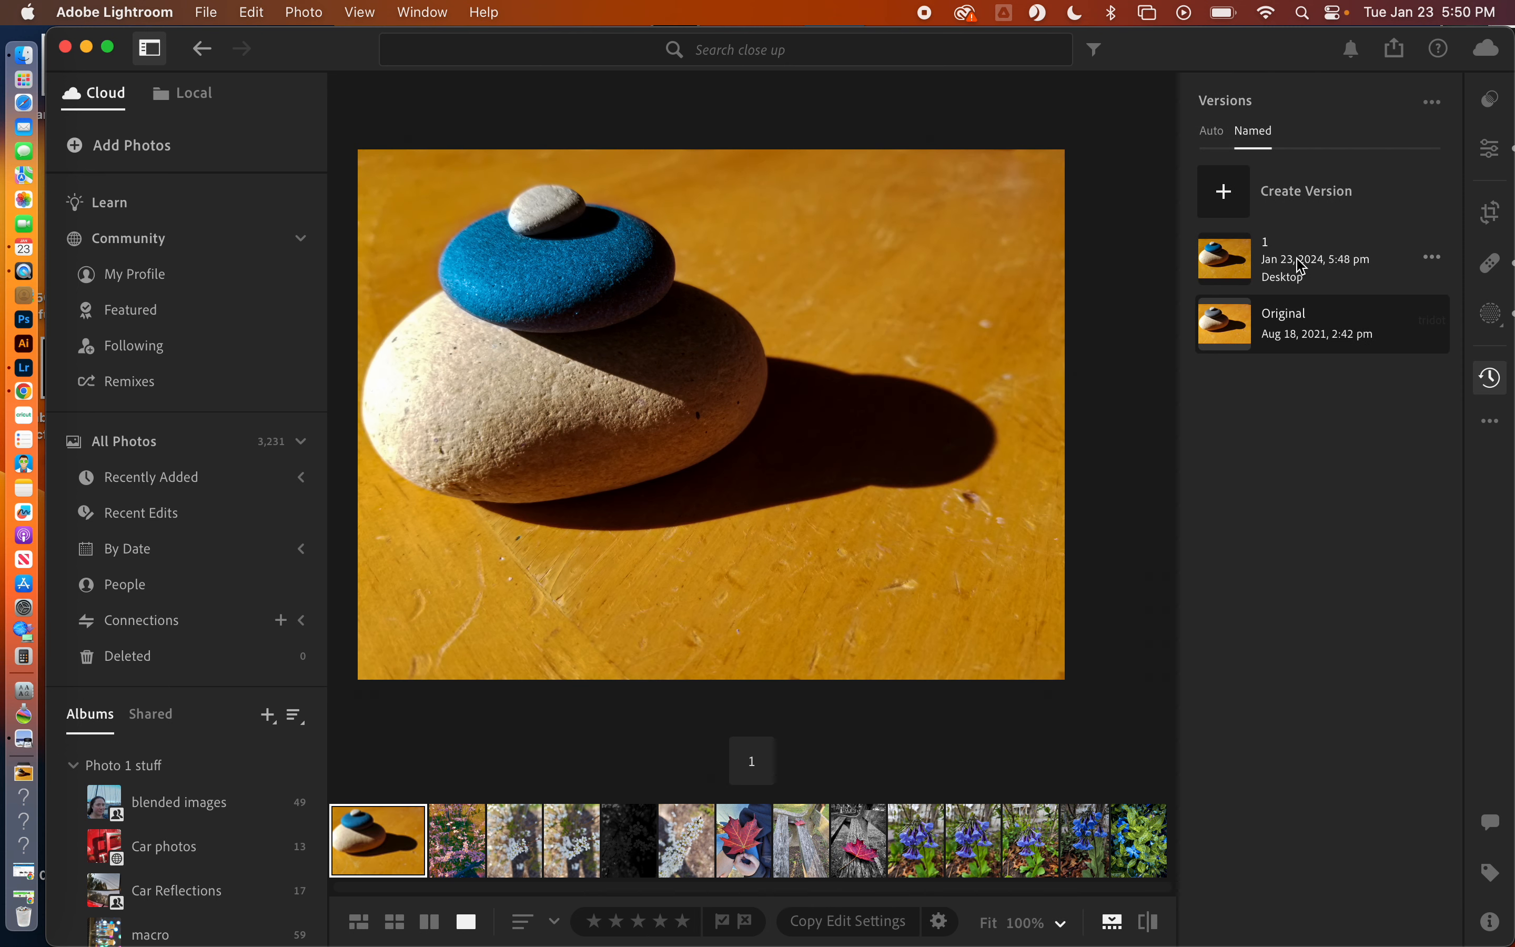
click(1437, 263)
click(1336, 321)
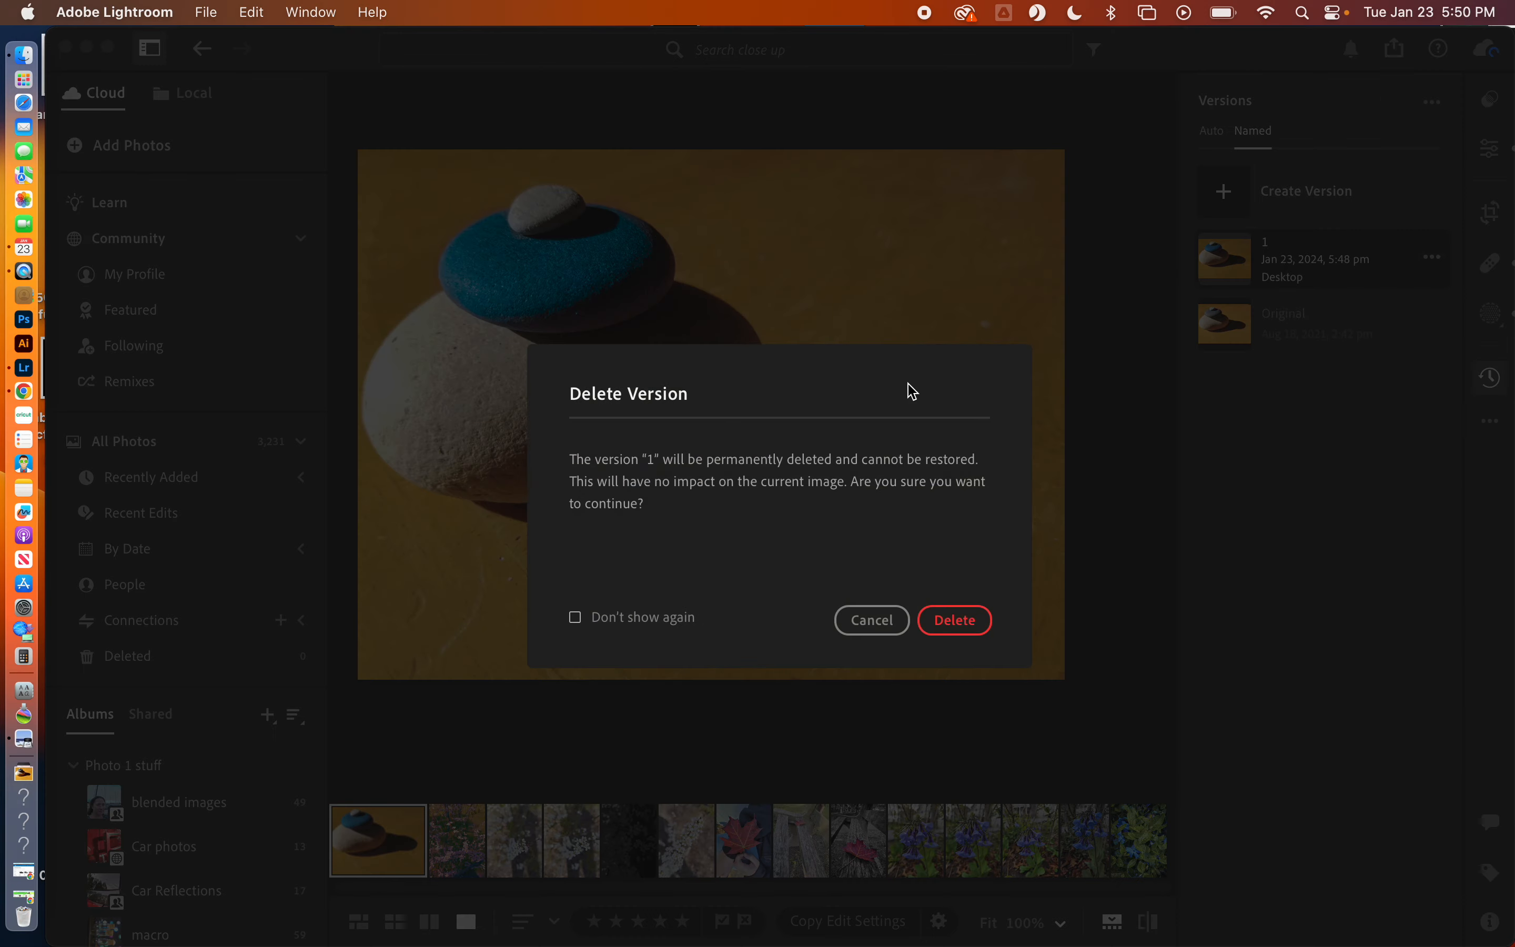
click(964, 622)
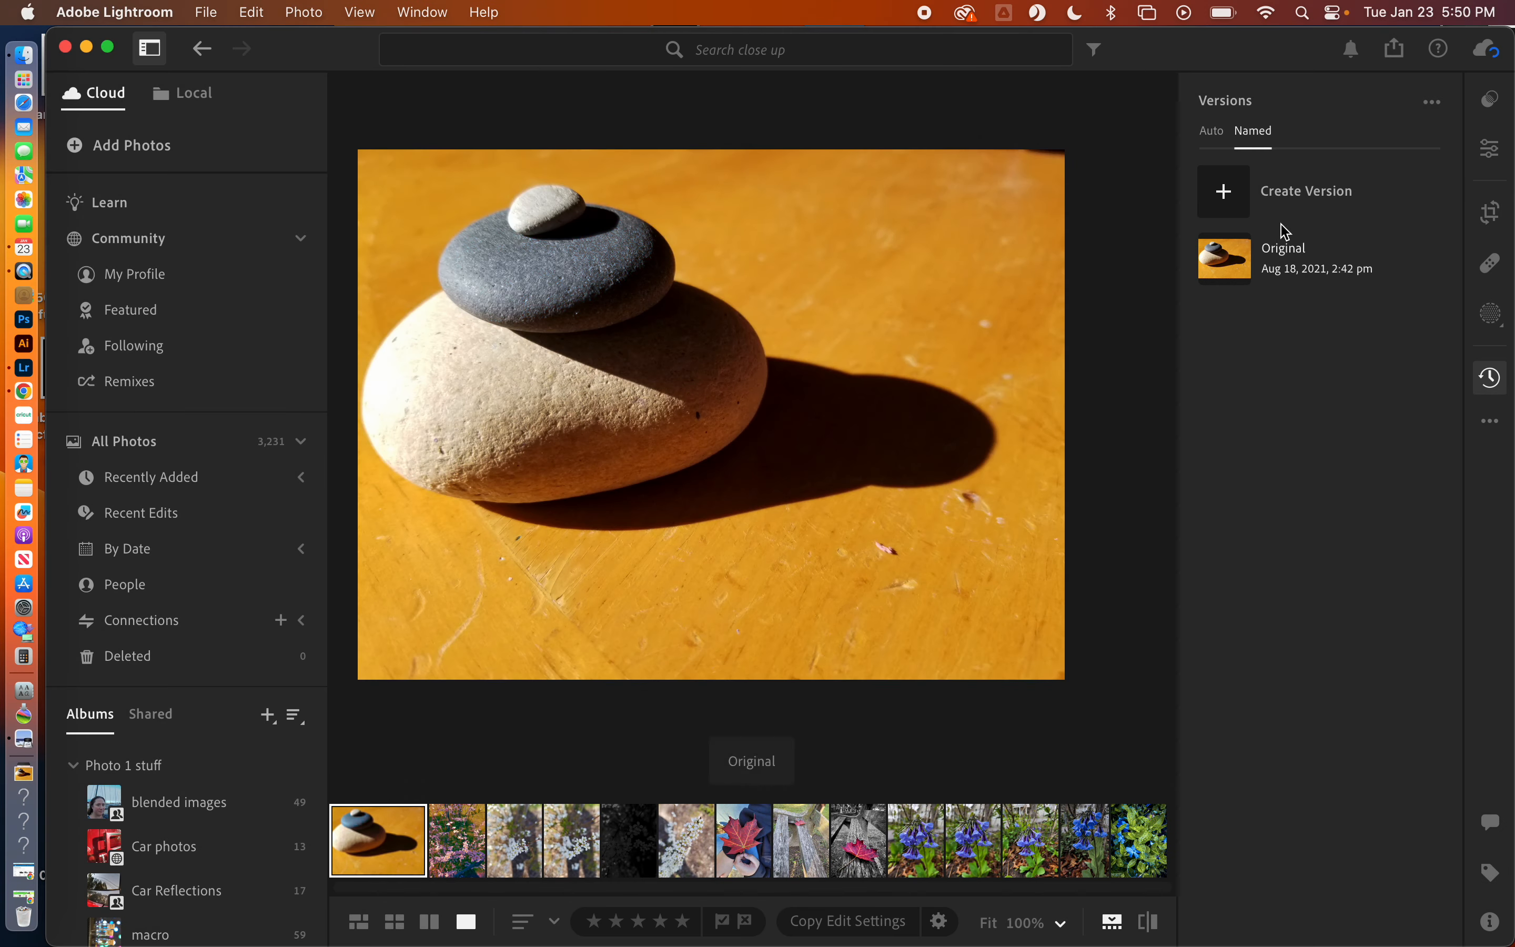
- Restore the Original version of the stacked-stones photo from its saved versions
click(1215, 283)
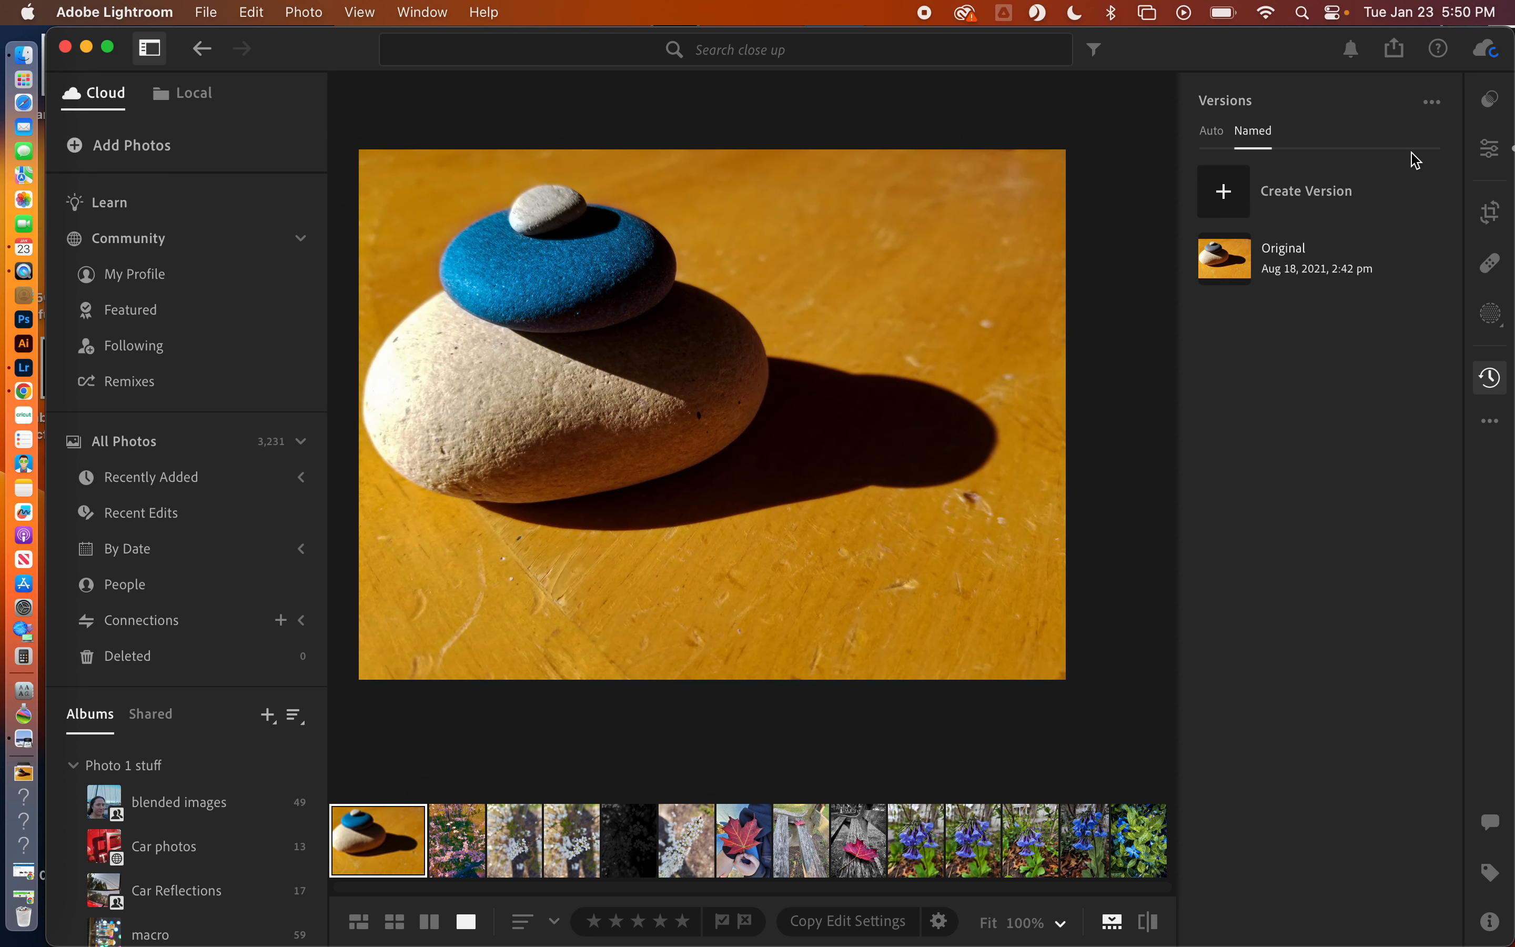
click(1490, 149)
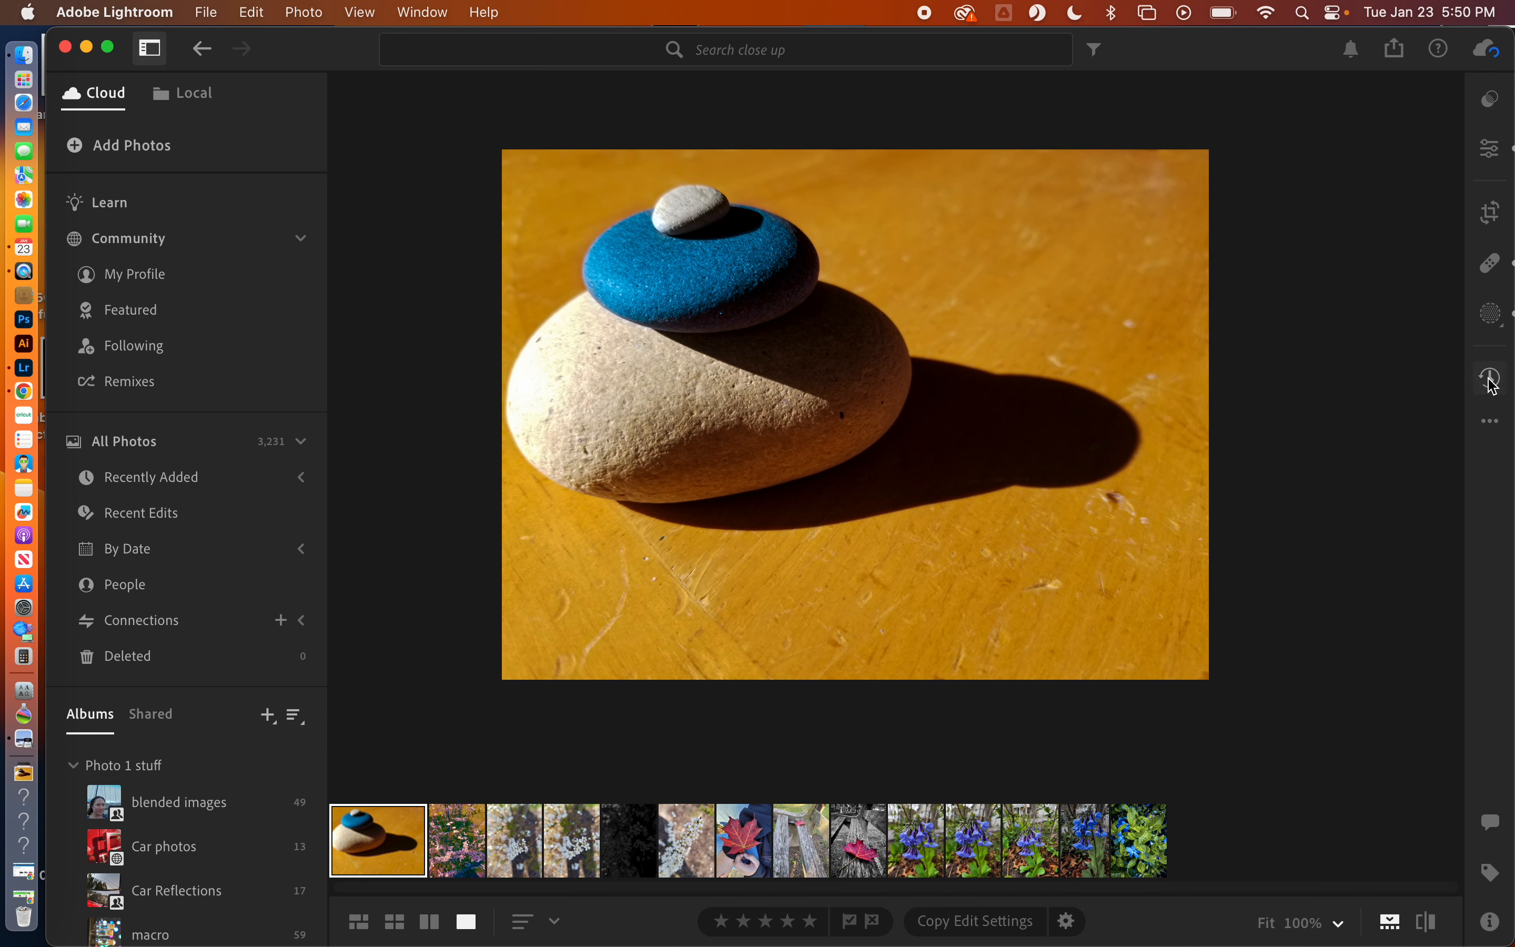
click(1491, 378)
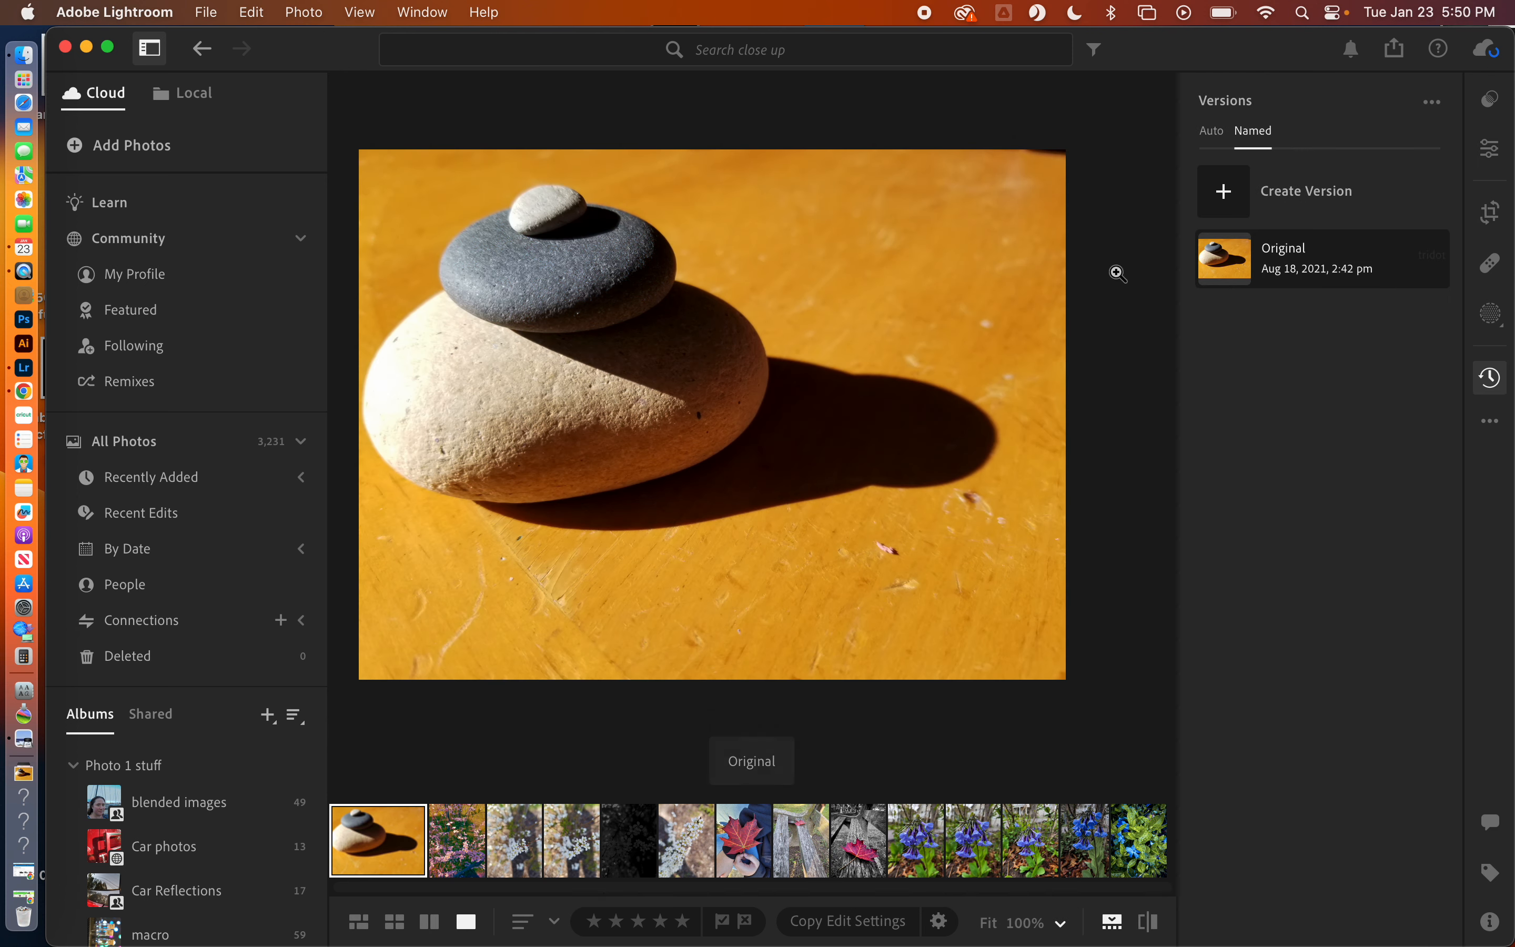
- Try a higher Exposure in the photo's edit settings and reset the value to its default
click(1503, 151)
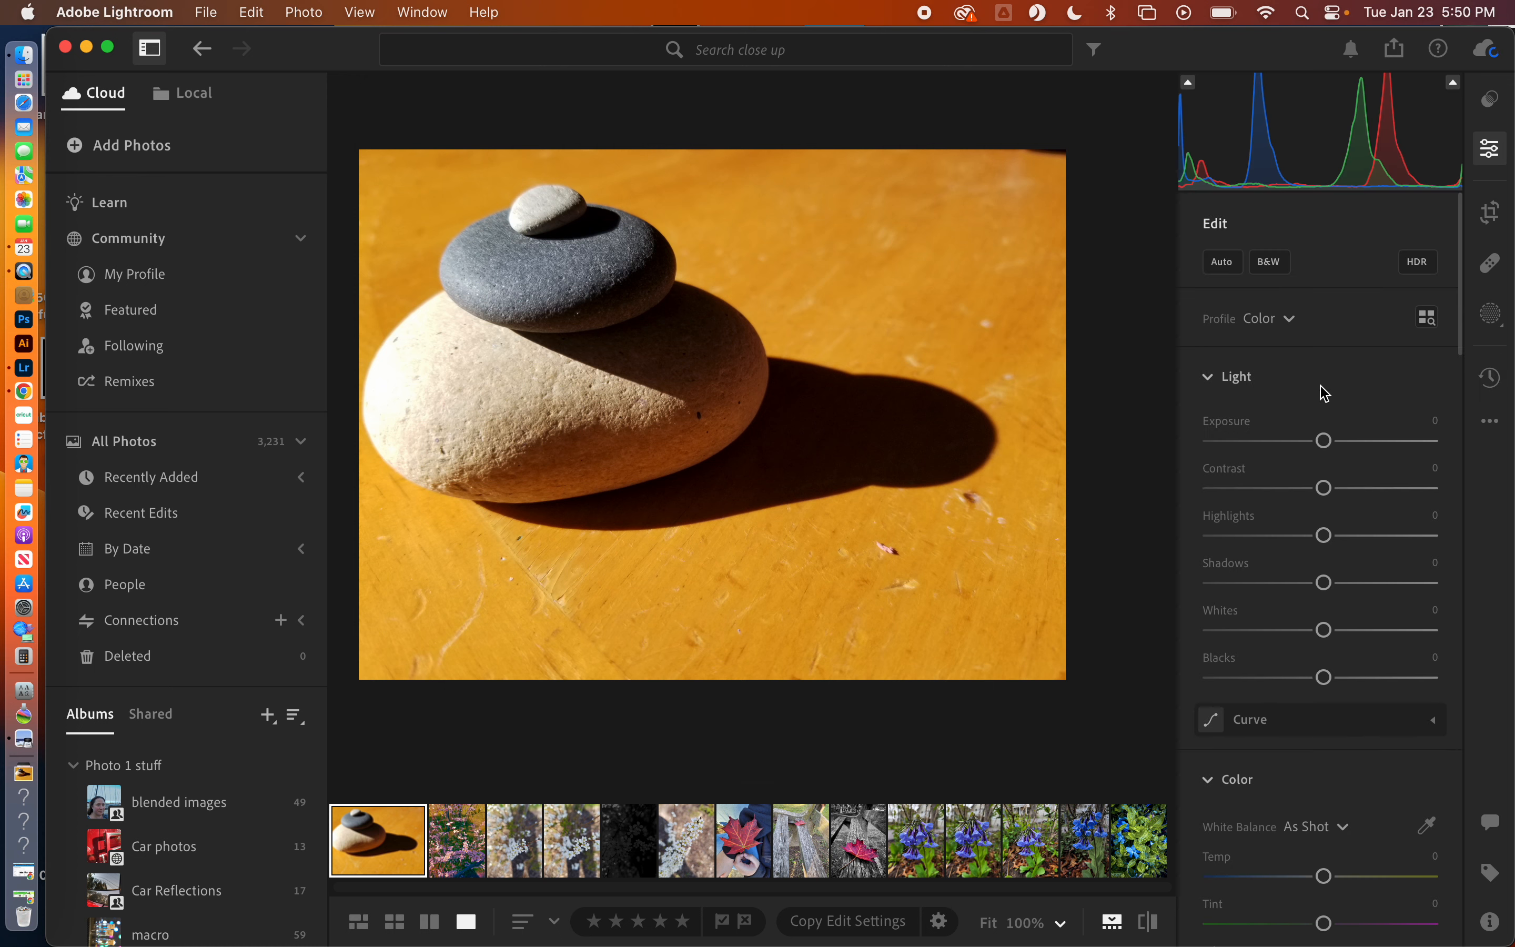
drag(1322, 442, 1364, 438)
double_click(1363, 440)
- Remove the dark strip at the photo's upper-right corner with Content-Aware Remove at size 11 and opacity 93
click(946, 552)
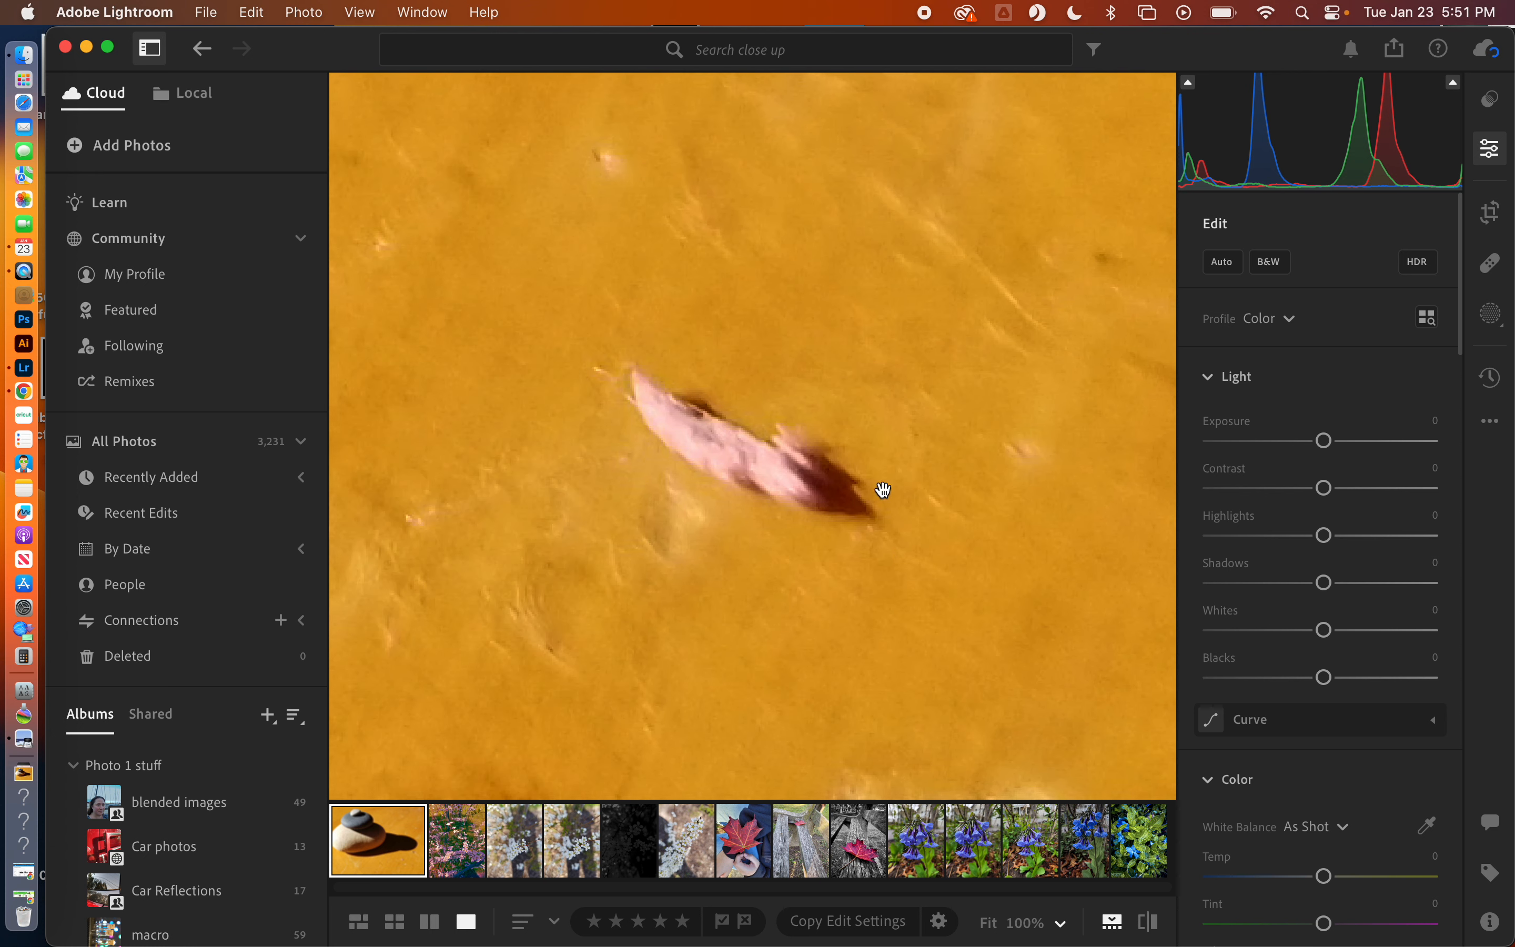
click(741, 549)
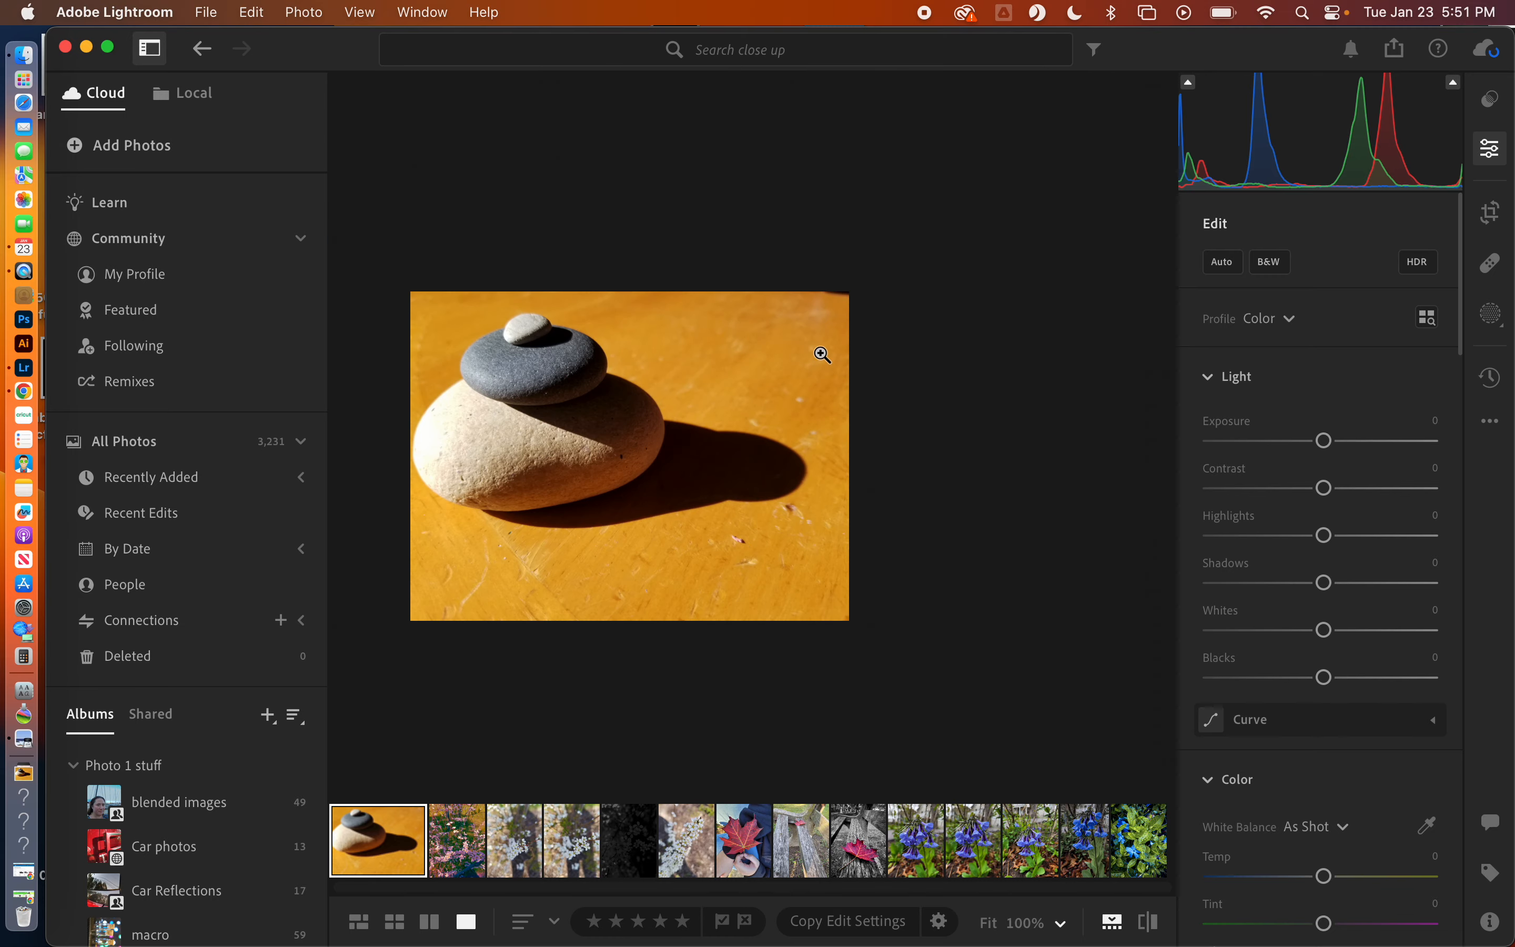
click(844, 283)
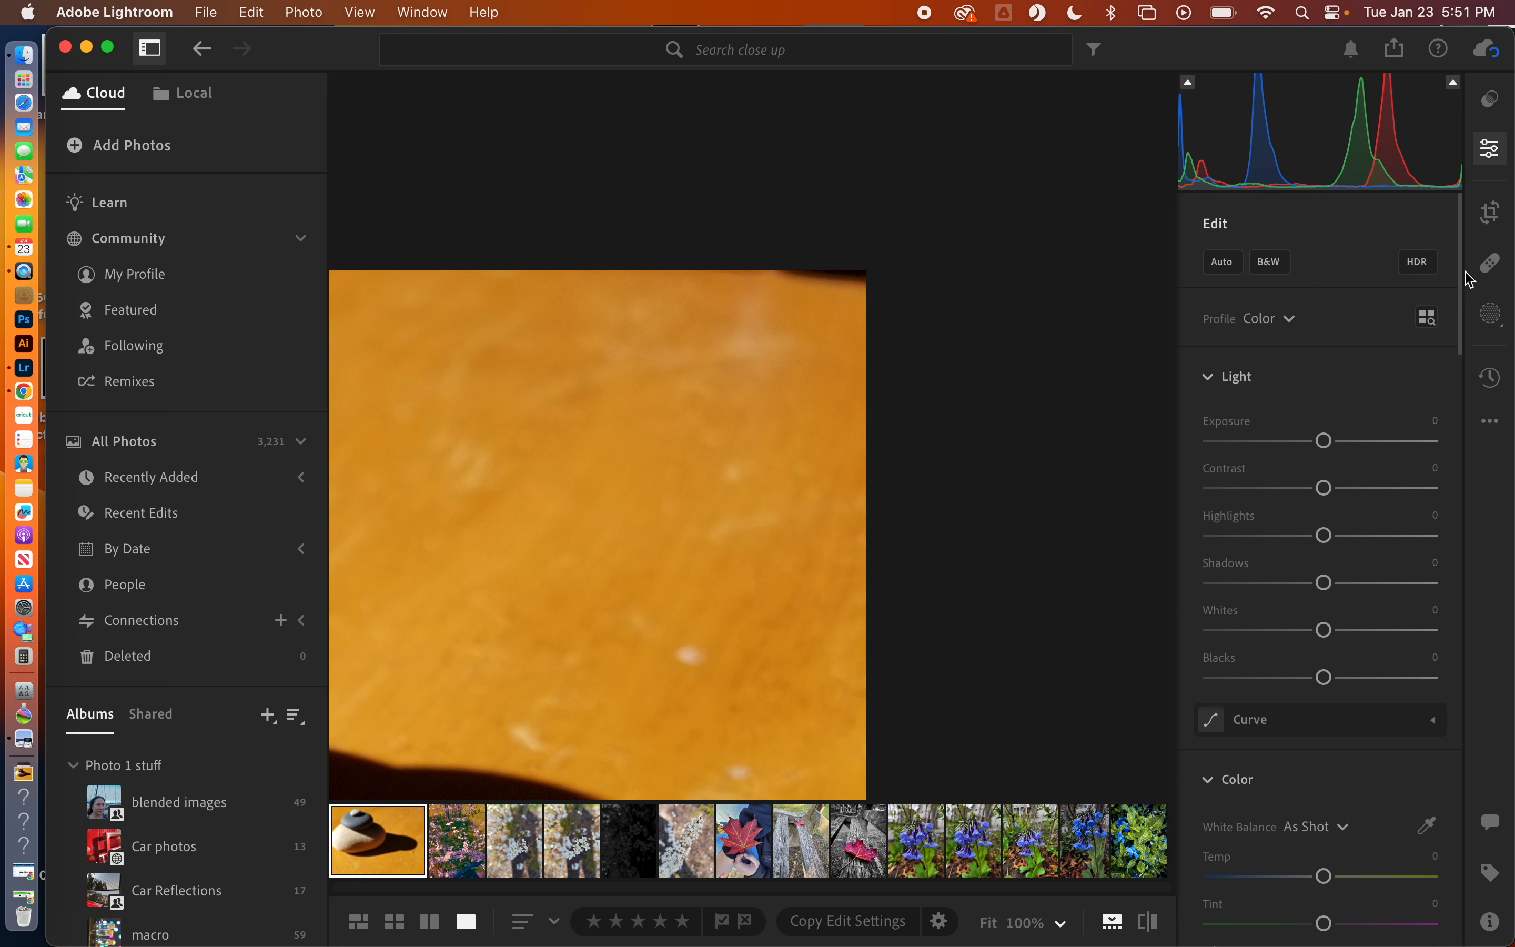
click(1494, 266)
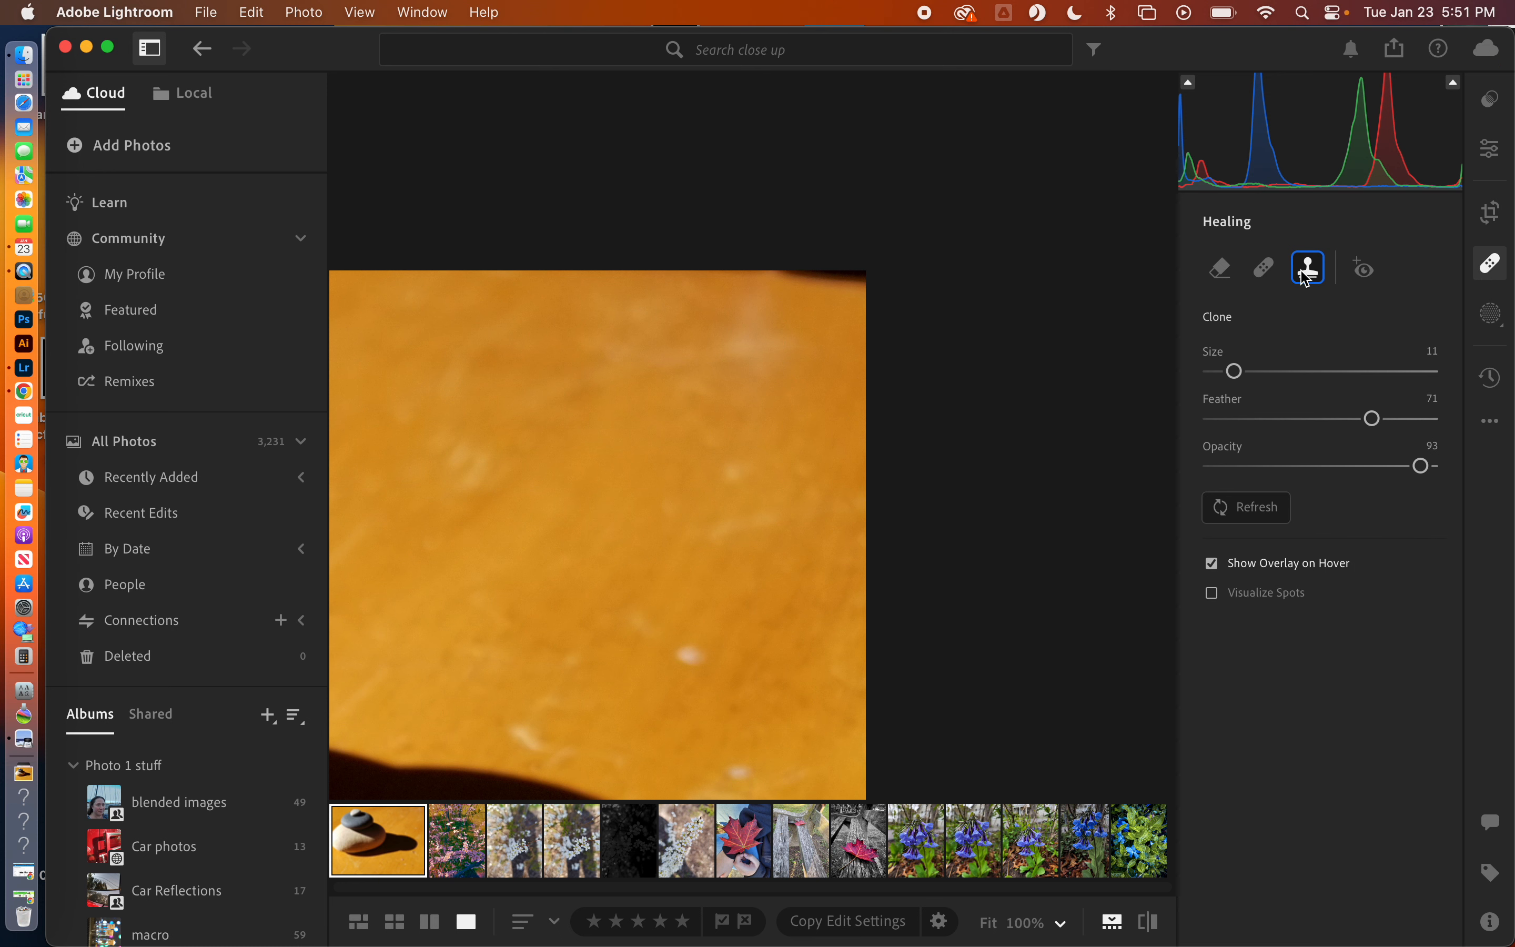
click(1264, 279)
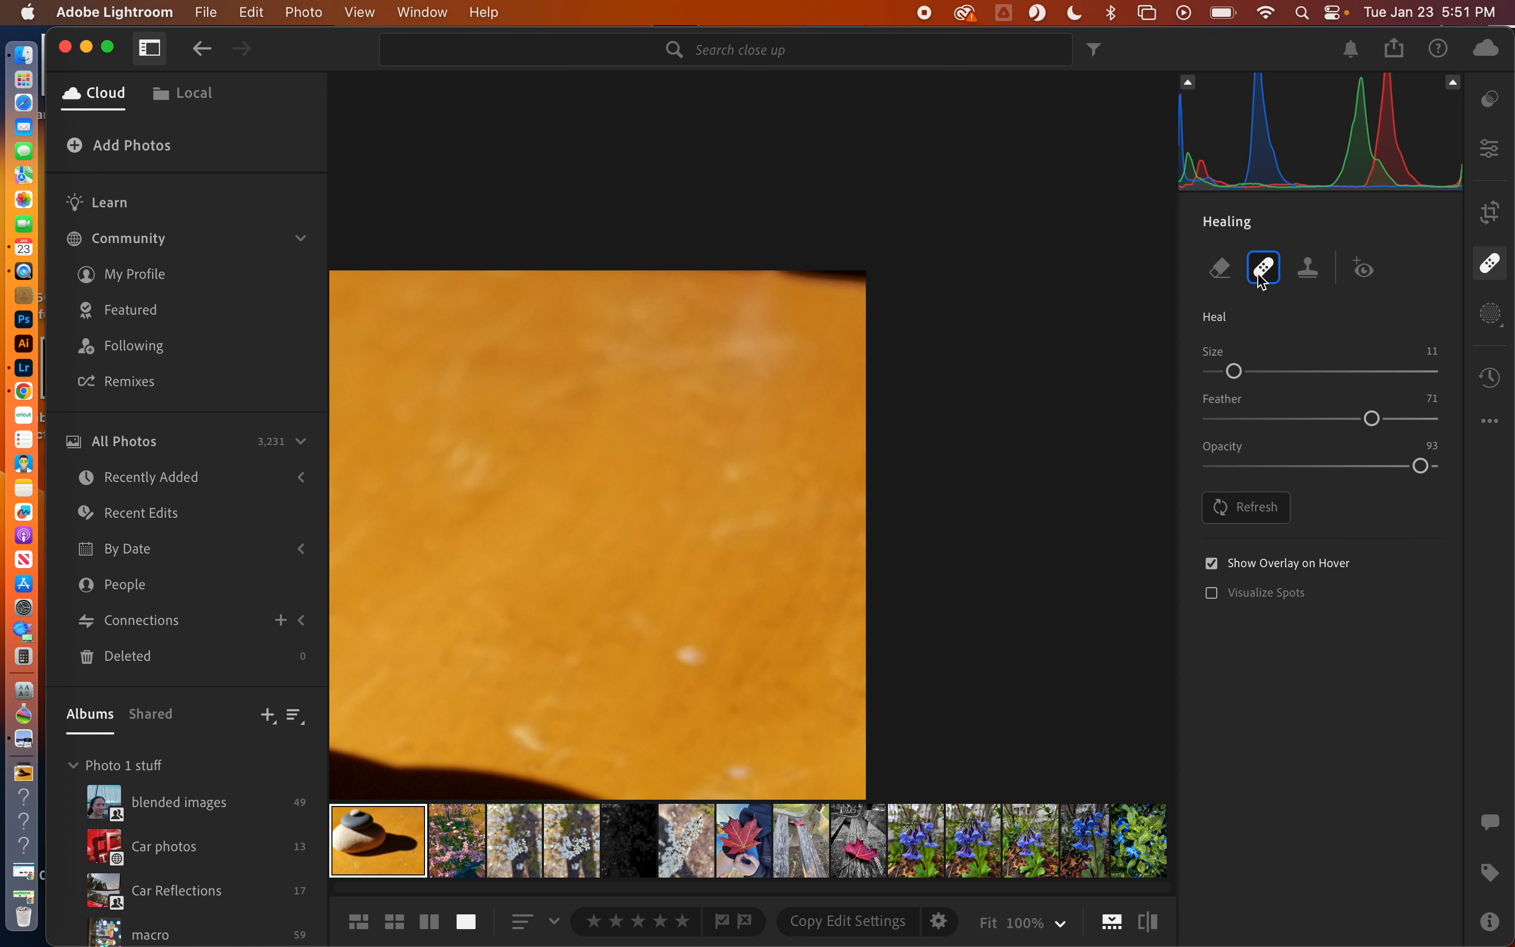
click(1221, 276)
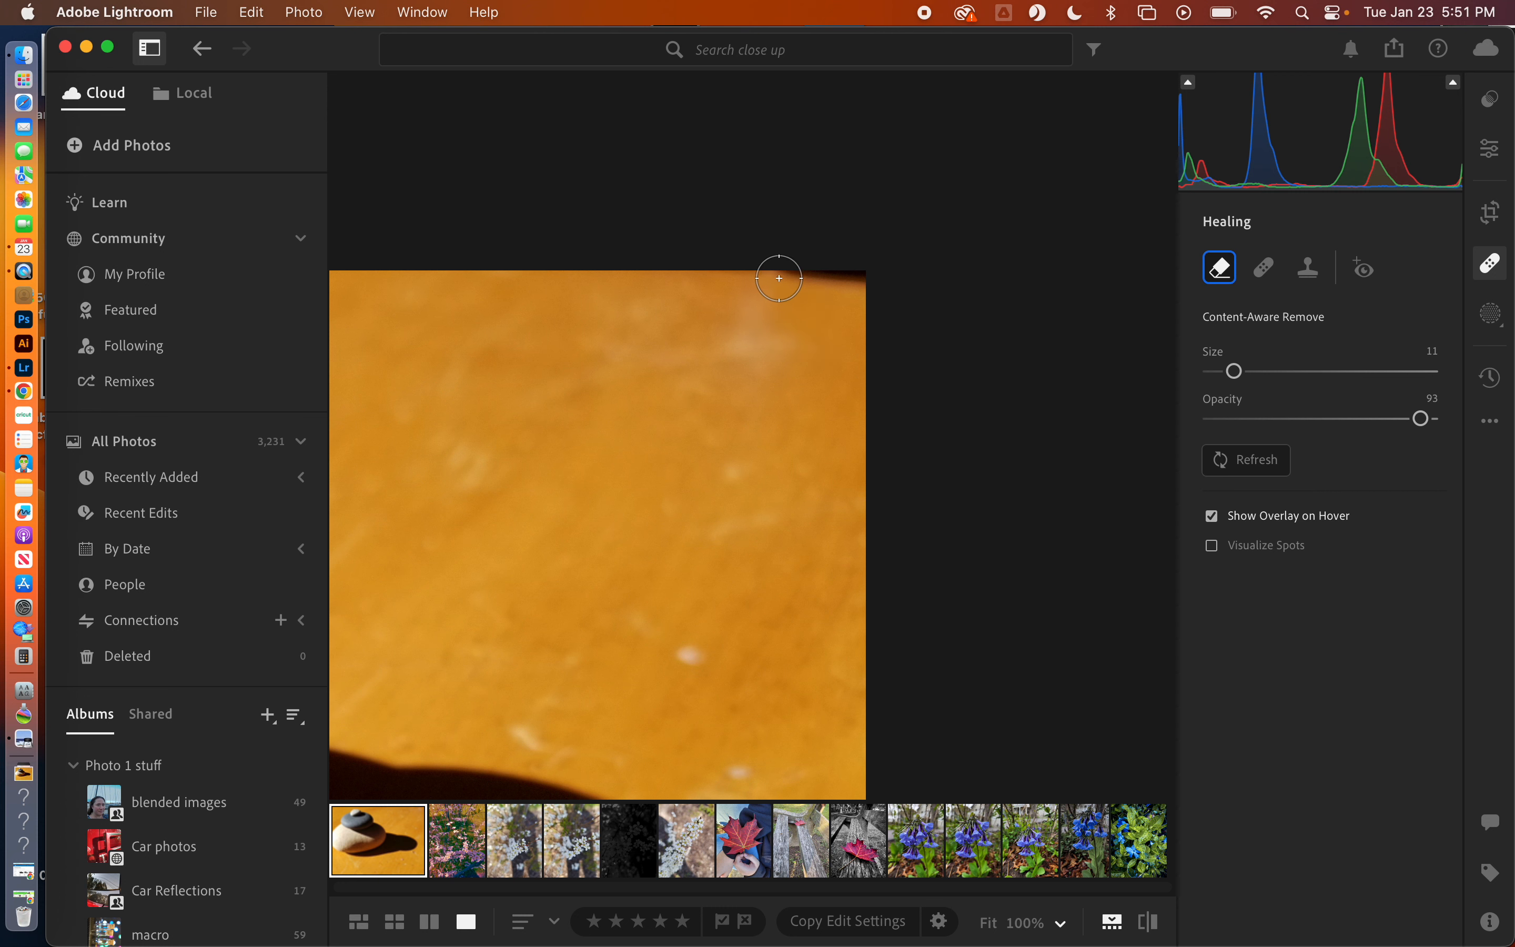
drag(771, 272, 875, 278)
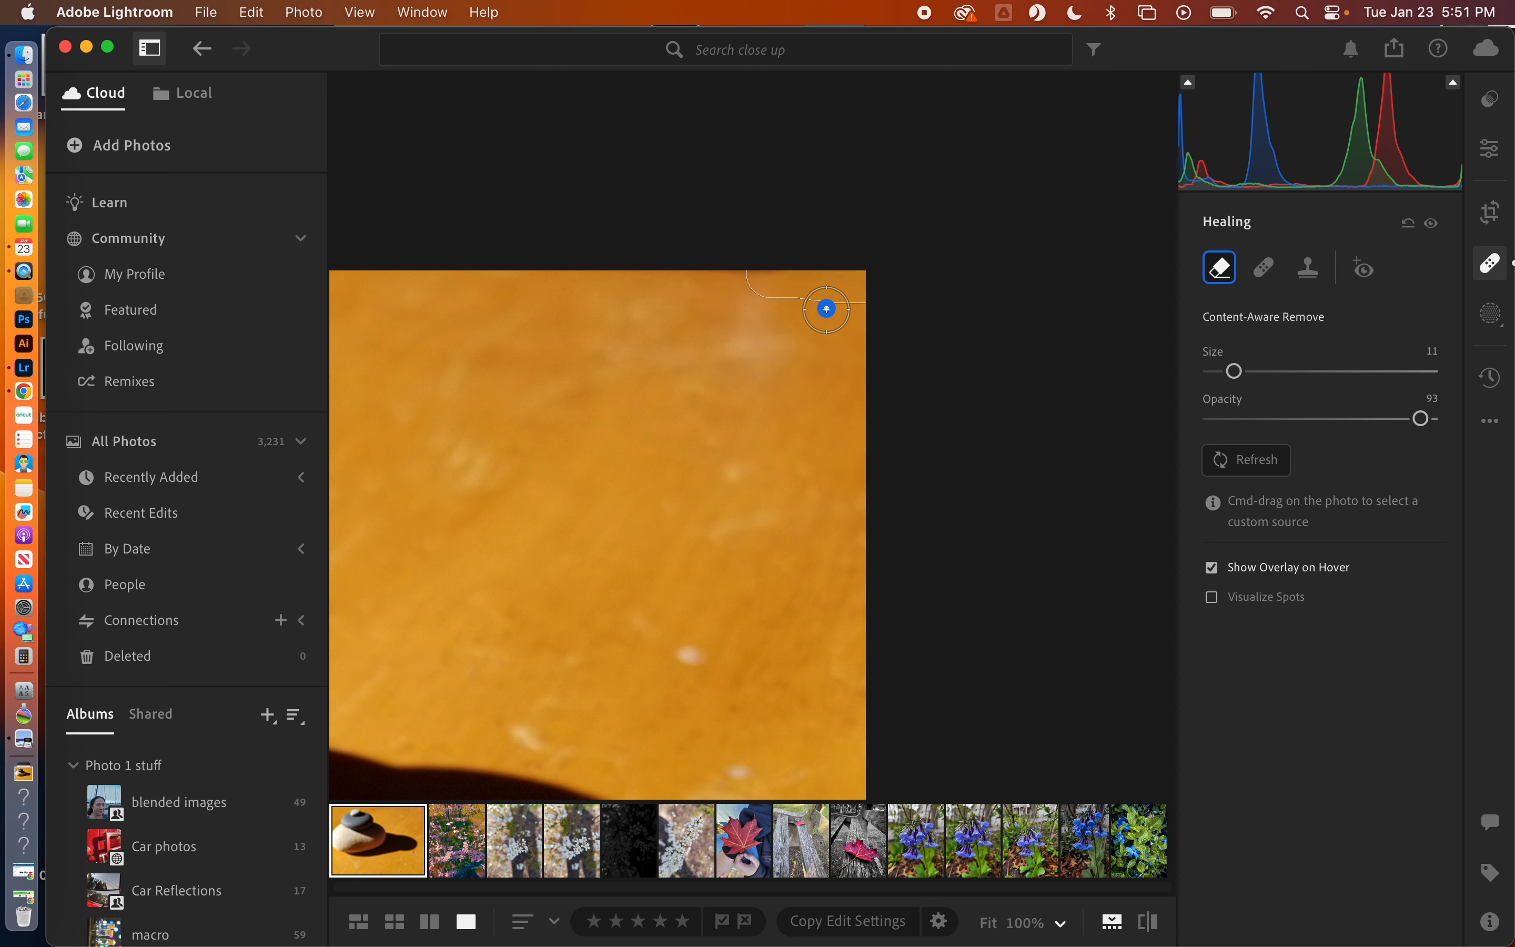
click(1210, 467)
- Clone over the white spot on the table above the shadow with a size 17 brush, sampling just above and left of it
scroll(808, 532, up, 8)
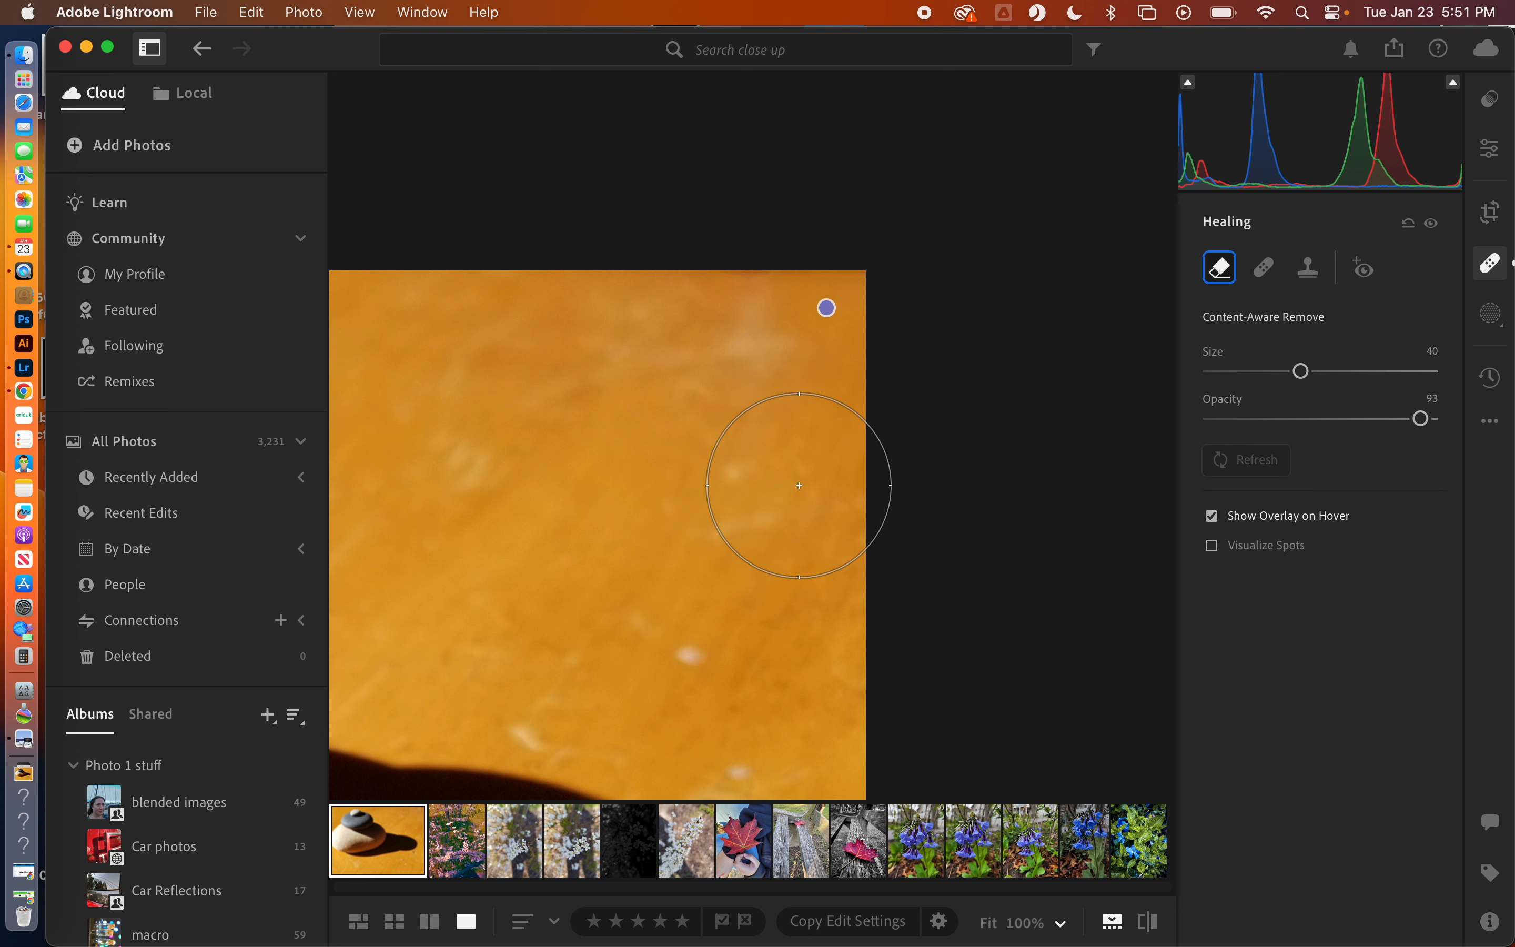
click(1308, 268)
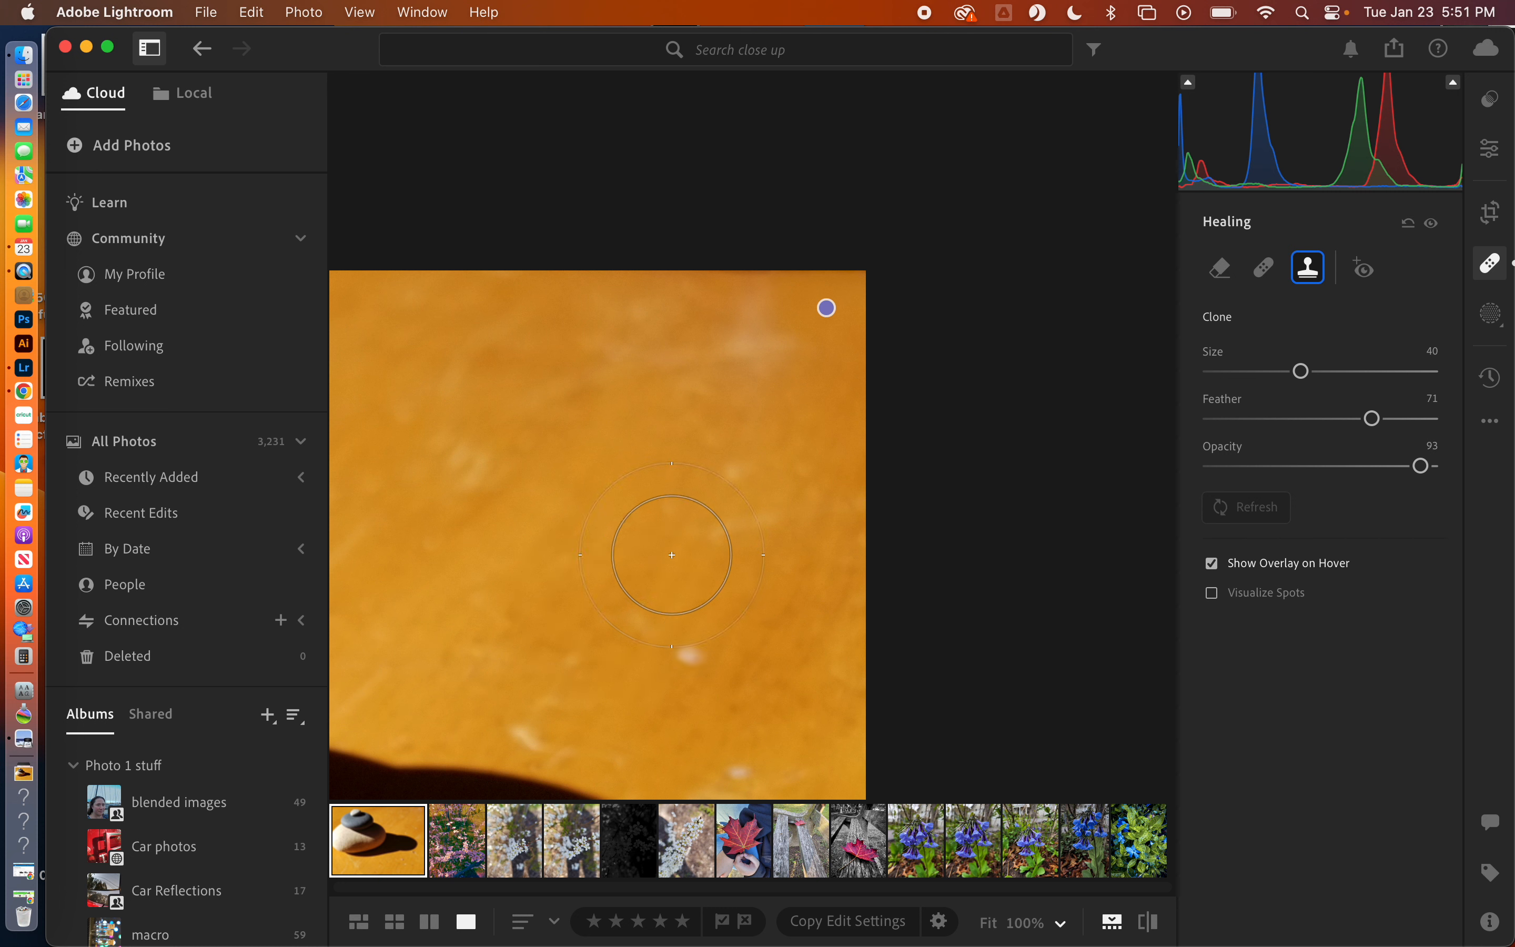
key(bracketleft)
mouse_move(1284, 374)
mouse_down()
mouse_move(1252, 376)
mouse_move(1312, 375)
mouse_move(1241, 374)
mouse_up()
scroll(691, 656, up, 5)
scroll(692, 657, down, 2)
scroll(692, 657, down, 2)
click(688, 655)
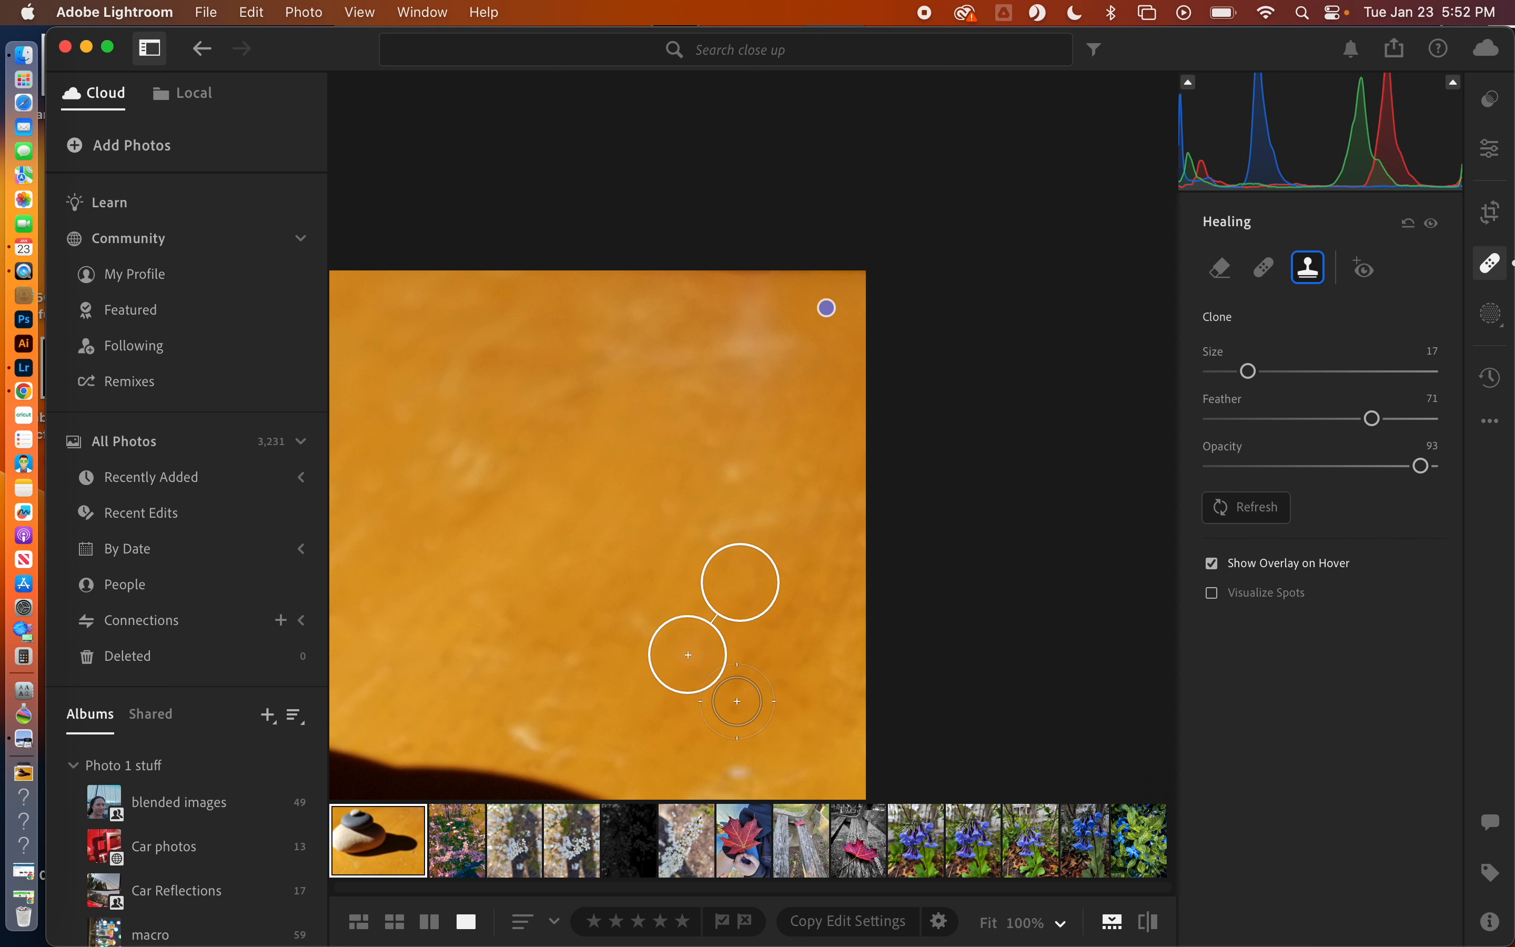
mouse_move(745, 582)
mouse_down()
mouse_move(798, 602)
mouse_move(804, 534)
mouse_move(788, 508)
mouse_move(752, 536)
mouse_move(575, 487)
mouse_move(461, 487)
mouse_move(470, 470)
mouse_move(471, 619)
mouse_move(531, 733)
mouse_move(701, 613)
mouse_move(787, 606)
mouse_move(757, 578)
mouse_move(653, 582)
mouse_up()
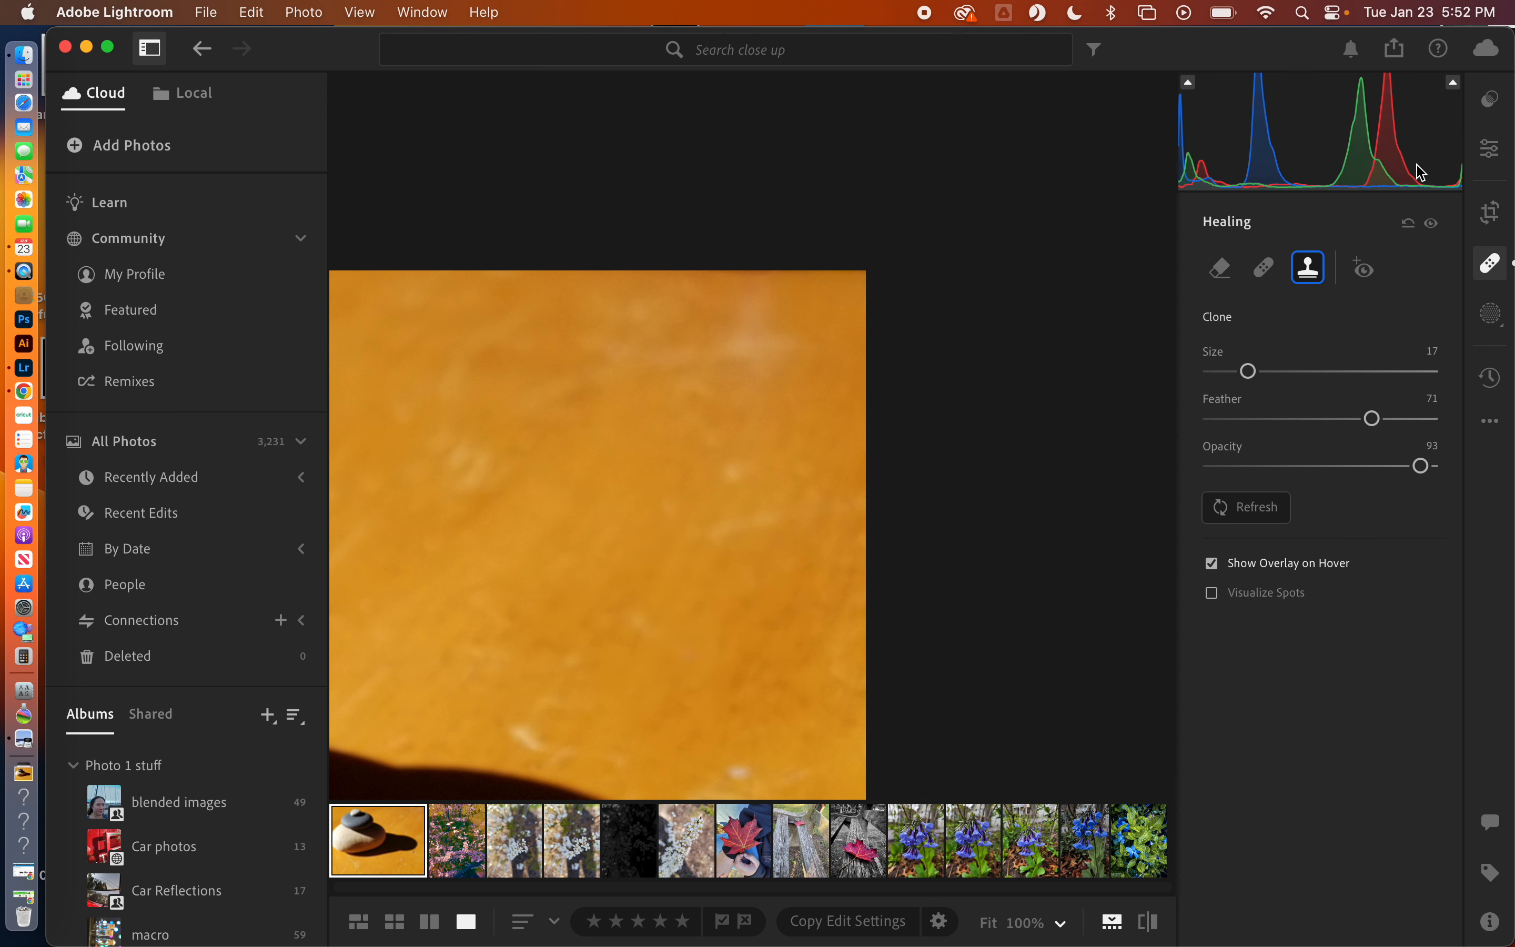
- Try to heal the pink fleck below the shadow with a size 20 Heal brush, moving the sample area below and right of it
click(1265, 269)
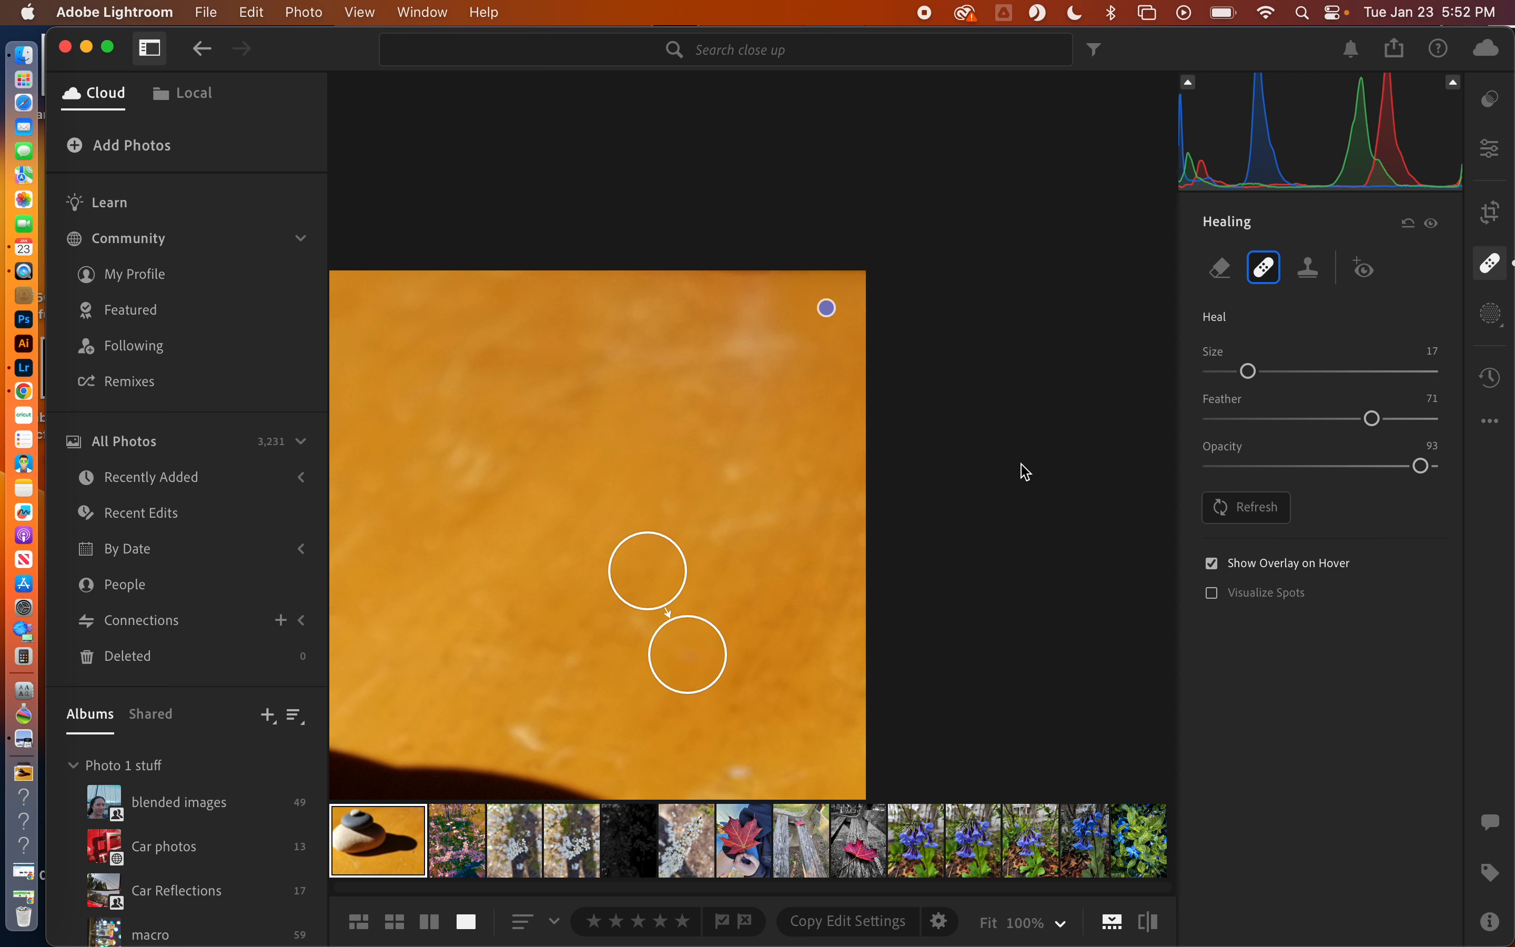
drag(992, 475, 991, 183)
mouse_move(752, 720)
mouse_down()
mouse_move(930, 429)
mouse_move(943, 297)
mouse_up()
key(bracketright)
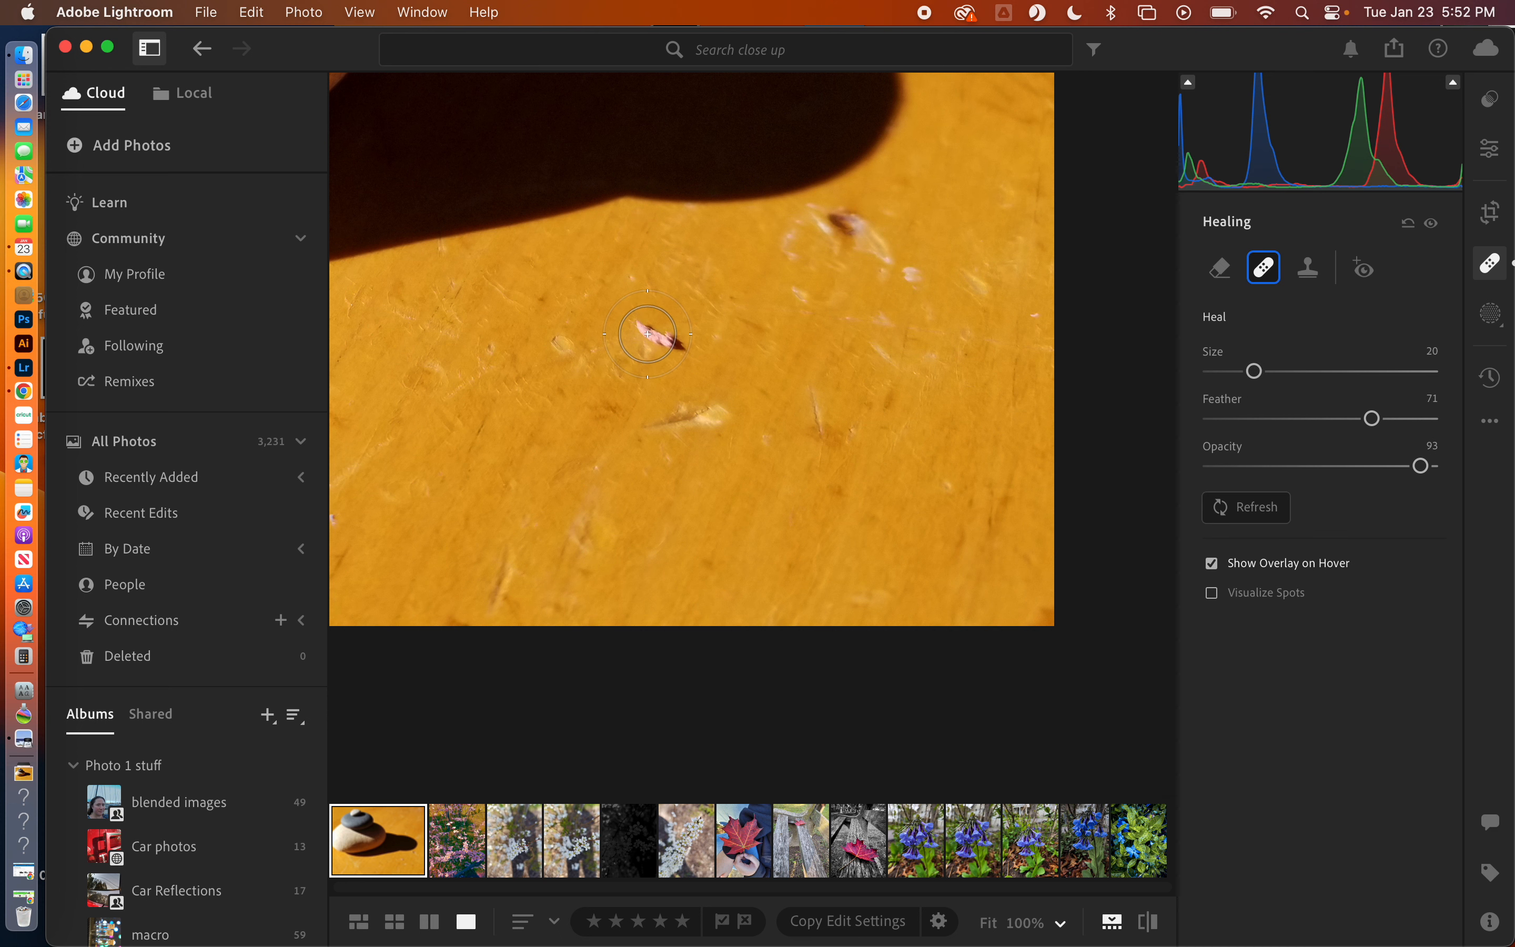
drag(634, 332, 682, 352)
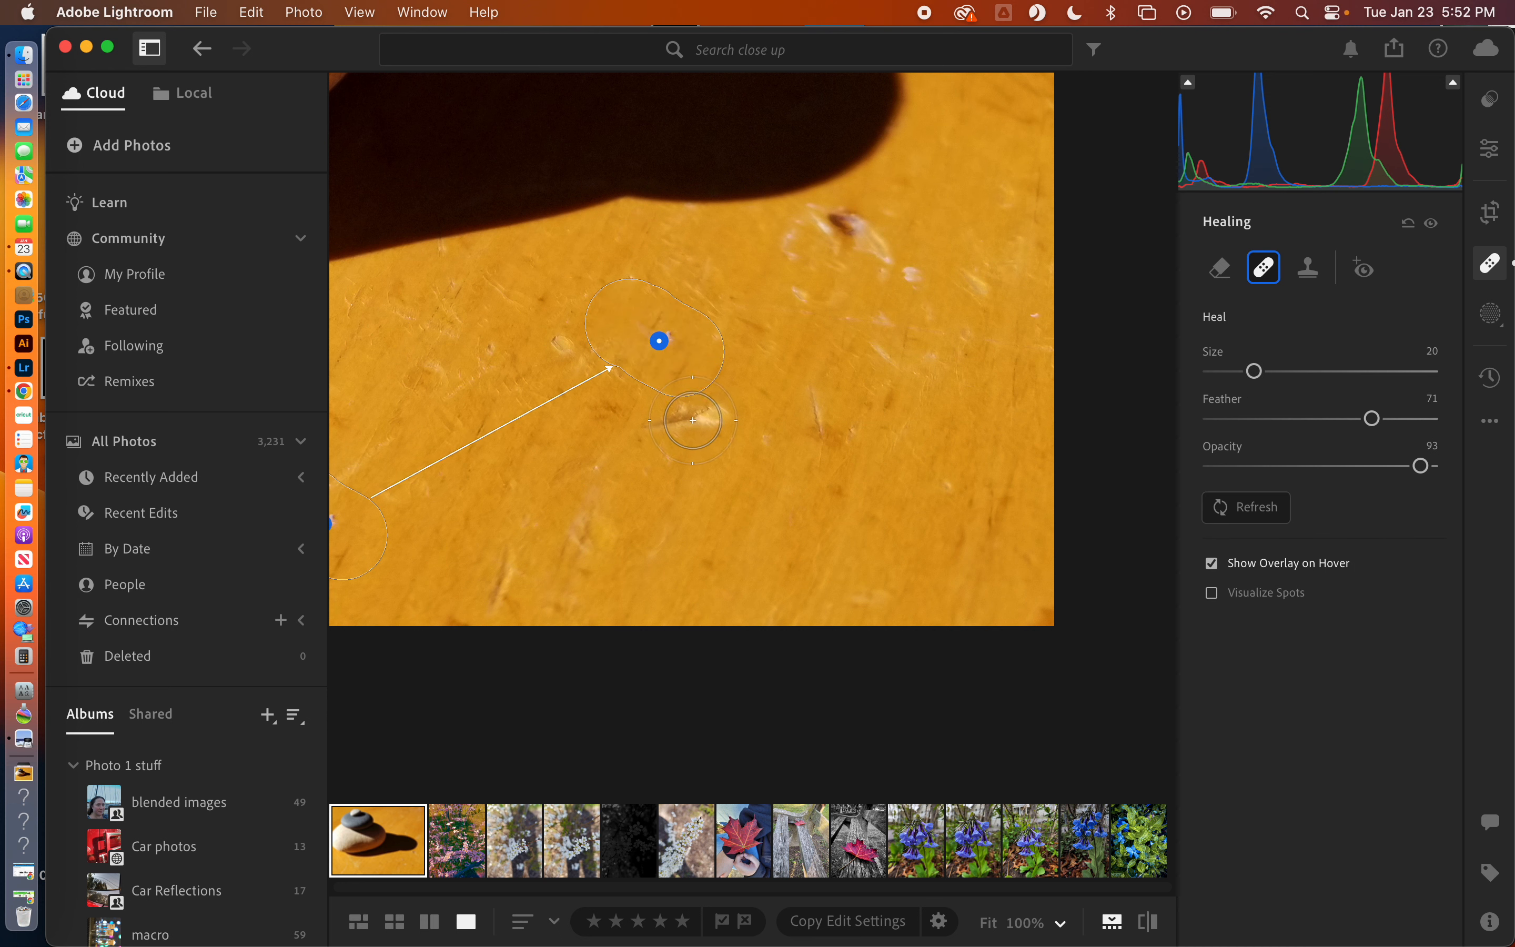
drag(595, 457, 767, 408)
mouse_move(490, 479)
mouse_down()
mouse_move(603, 446)
mouse_move(703, 458)
mouse_move(738, 420)
mouse_move(958, 420)
mouse_move(1005, 369)
mouse_move(958, 423)
mouse_move(984, 363)
mouse_up()
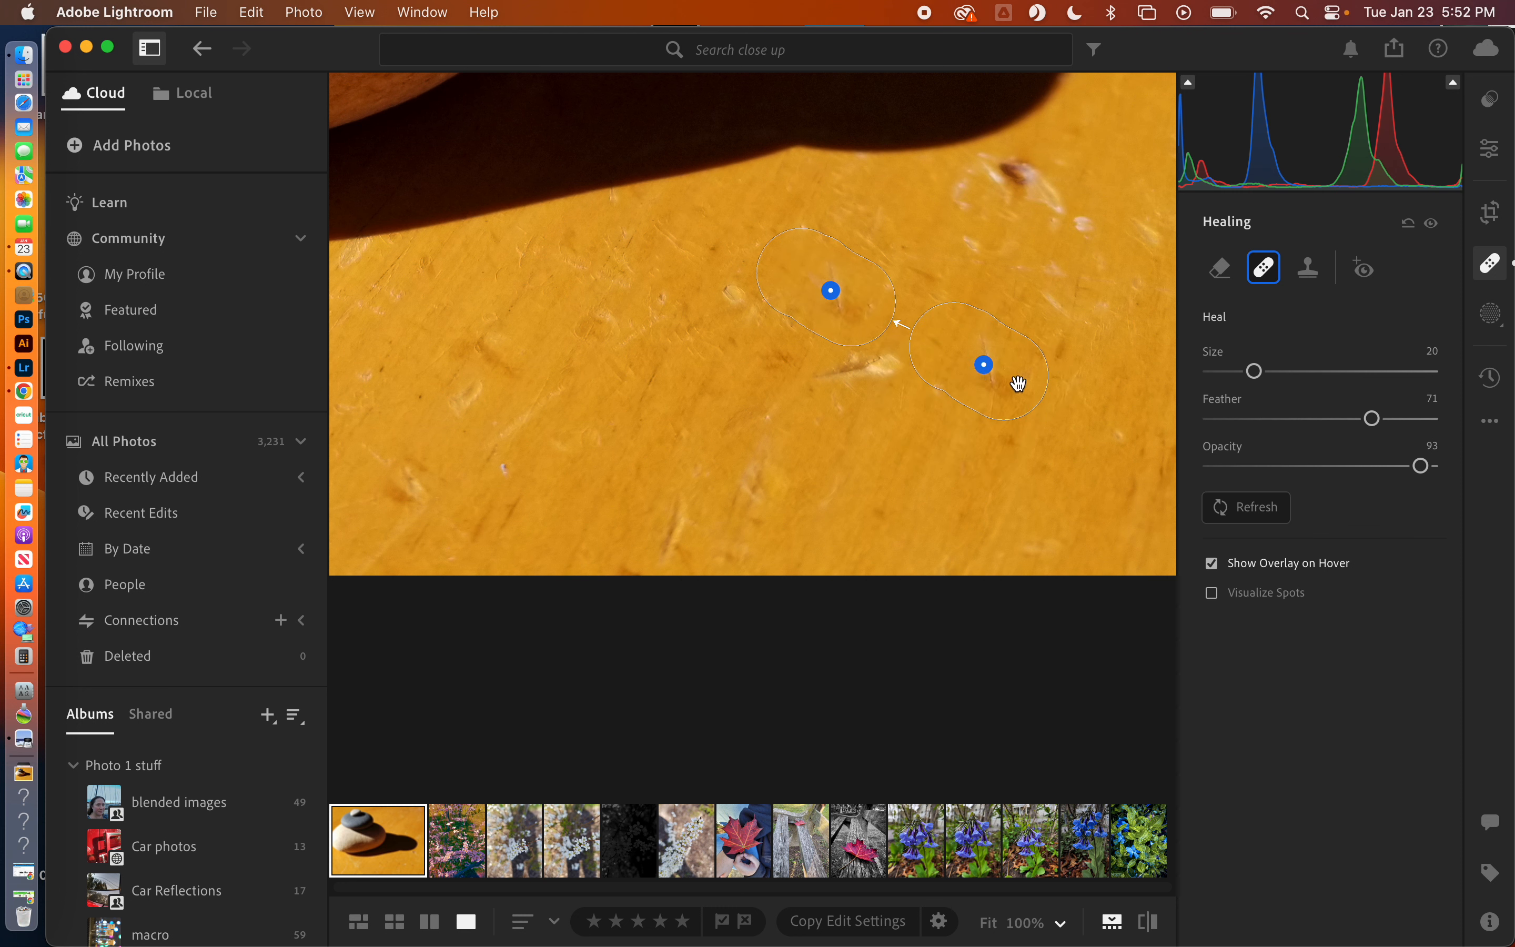
drag(978, 358, 937, 448)
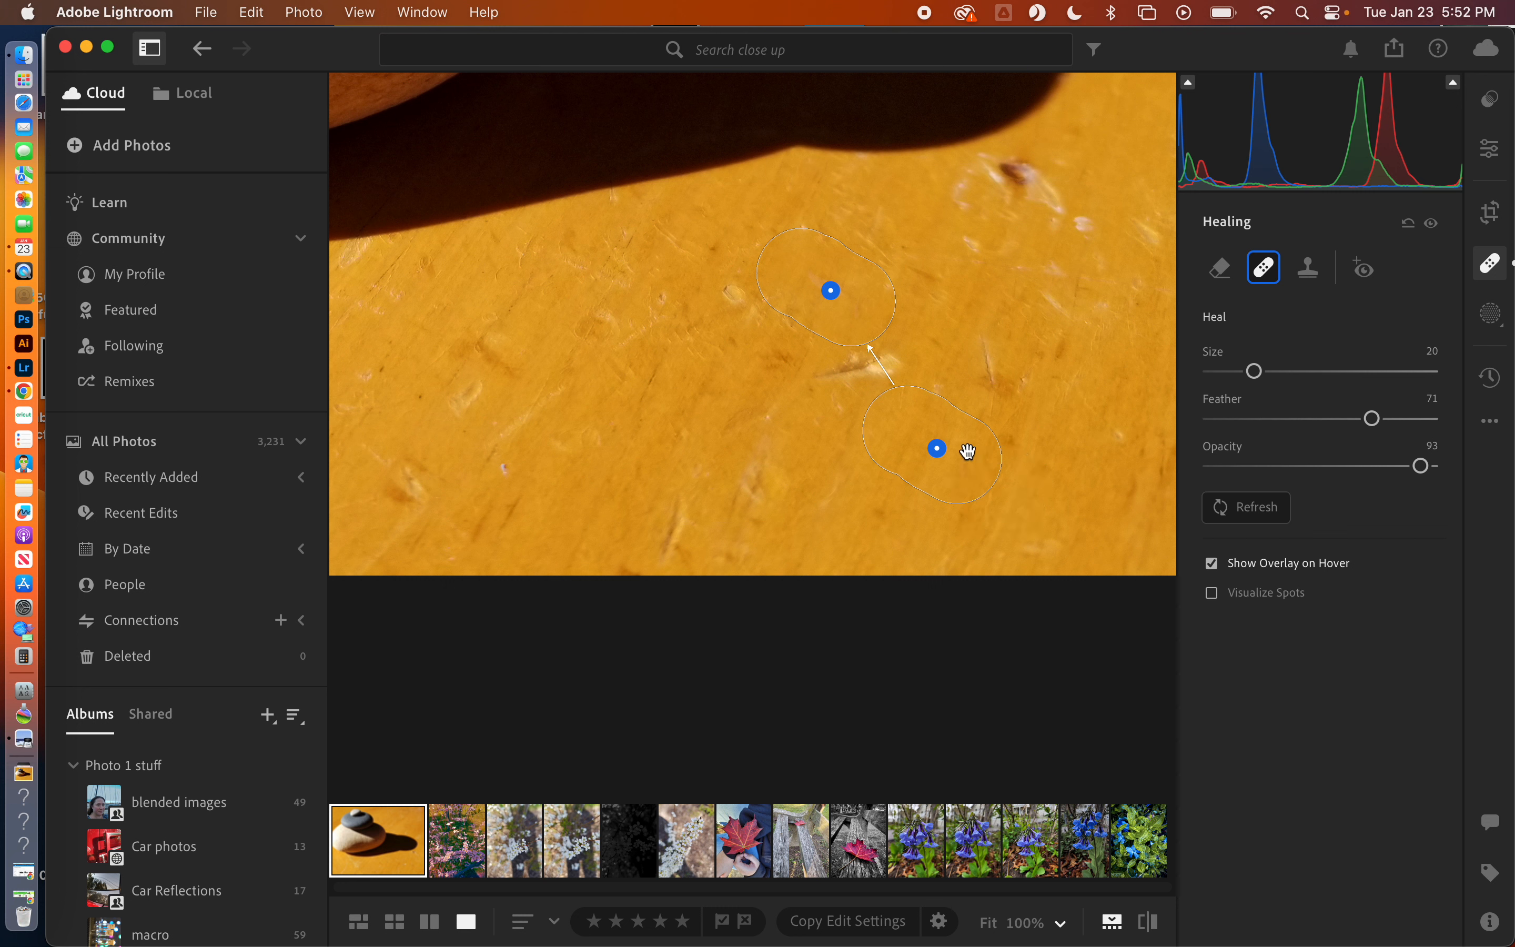
- Reduce the Heal brush size to 2 and delete the large heal patch over the pink fleck
drag(1254, 372, 1236, 372)
drag(1242, 372, 1213, 372)
key(Delete)
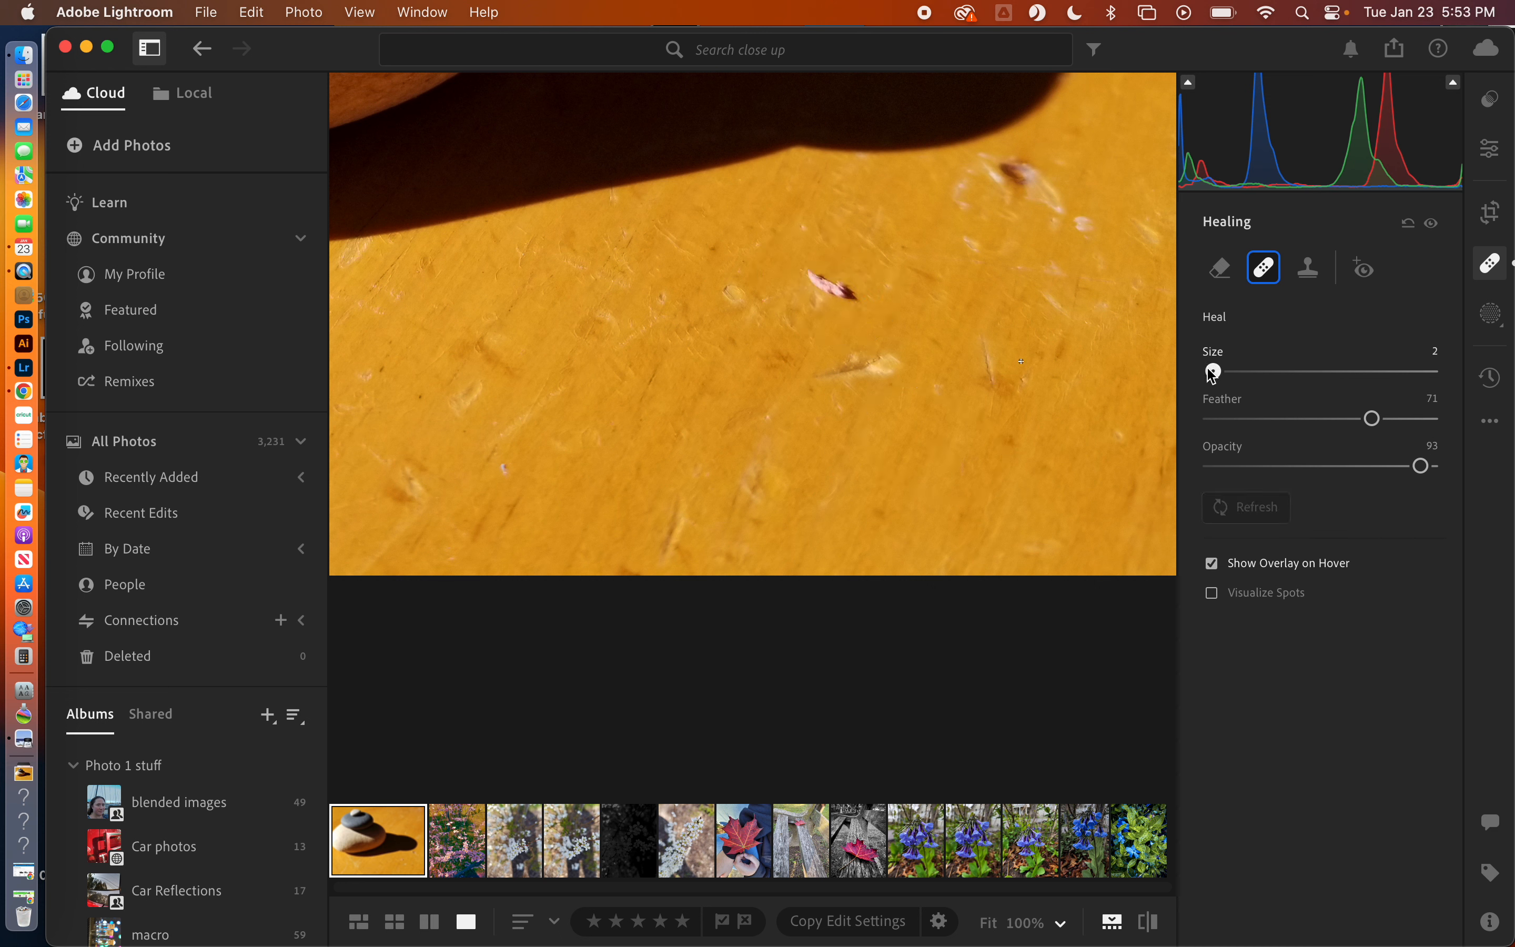
- Heal the pink fleck below the shadow with a size 9 Heal brush, moving the sample area below and right of it
drag(1215, 372, 1230, 371)
drag(807, 270, 849, 296)
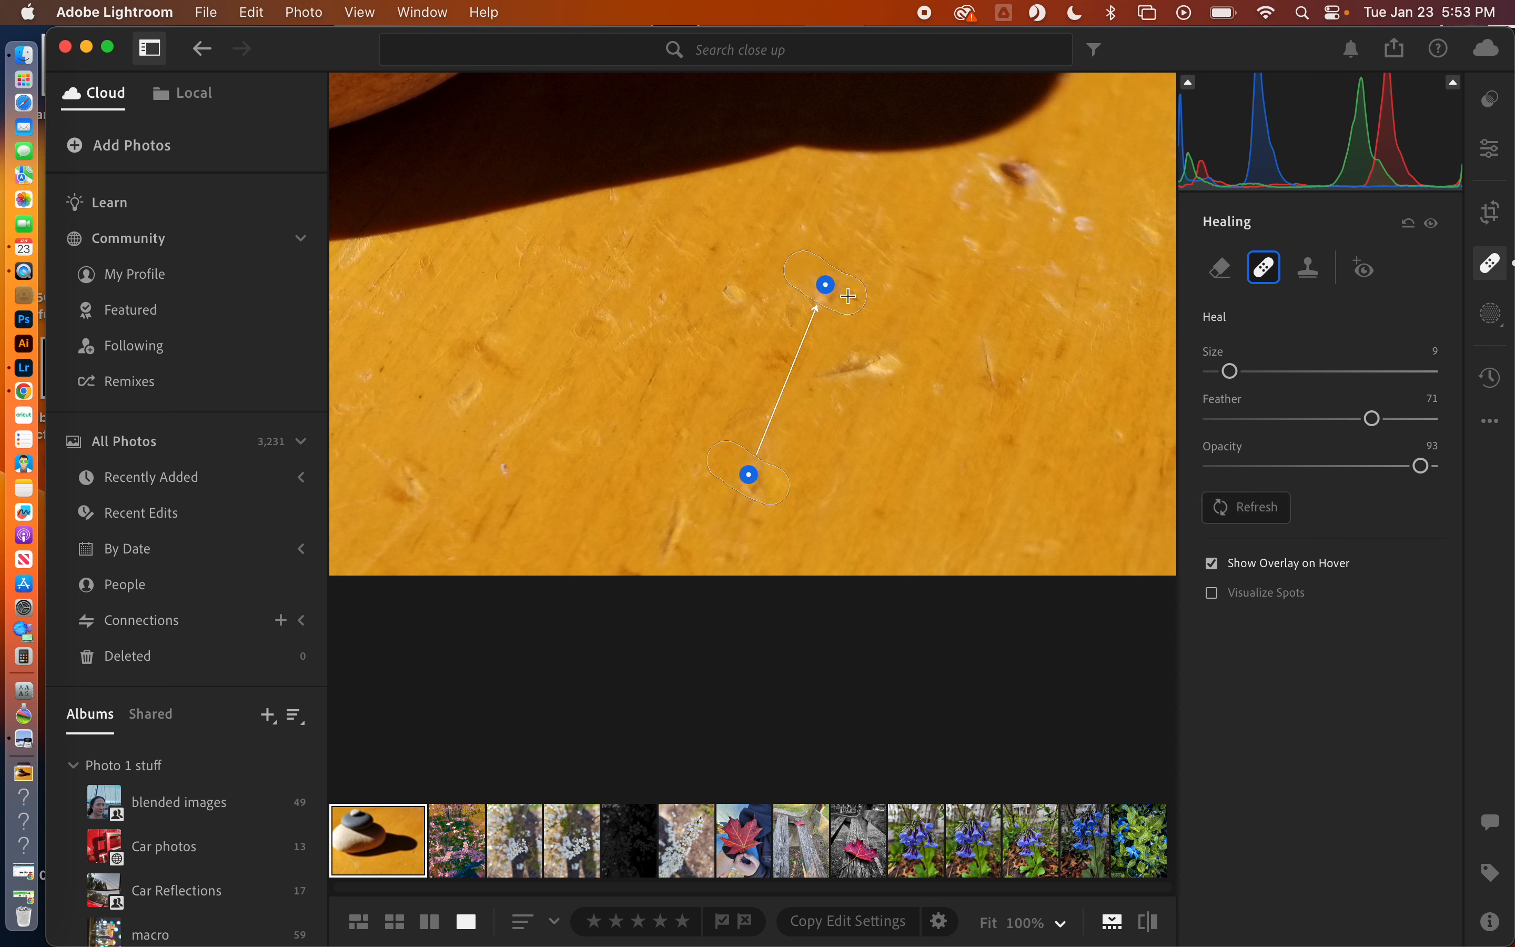
mouse_move(749, 475)
mouse_down()
mouse_move(856, 474)
mouse_move(898, 443)
mouse_up()
scroll(895, 446, down, 8)
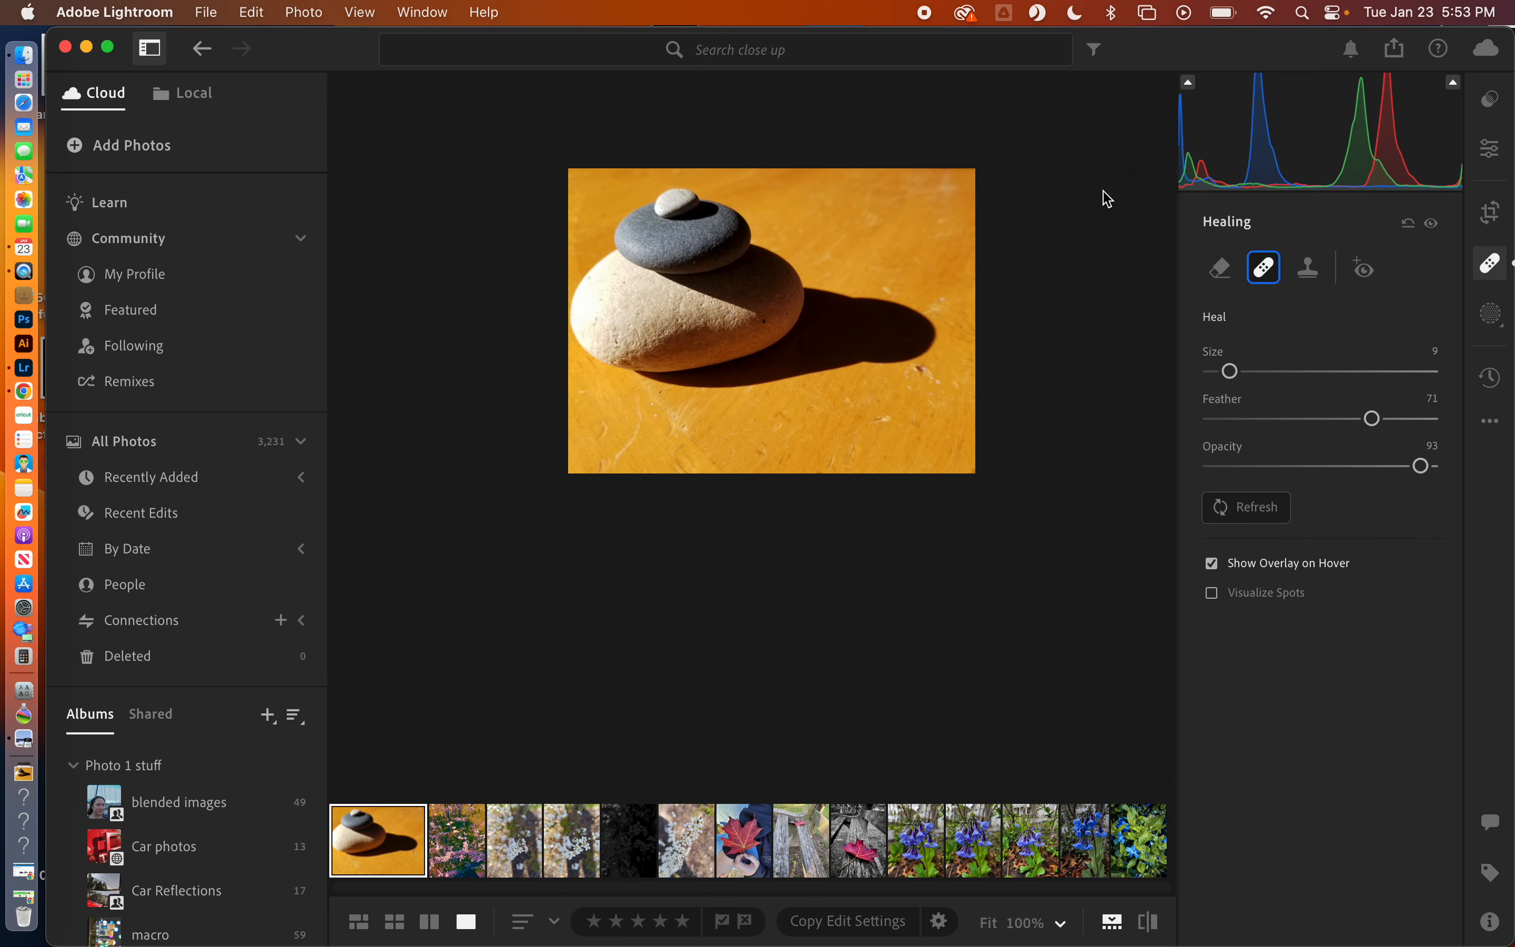
- Create a brush mask with size 5.4 and feather 0, and paint a short stroke up the large light stone
click(1494, 315)
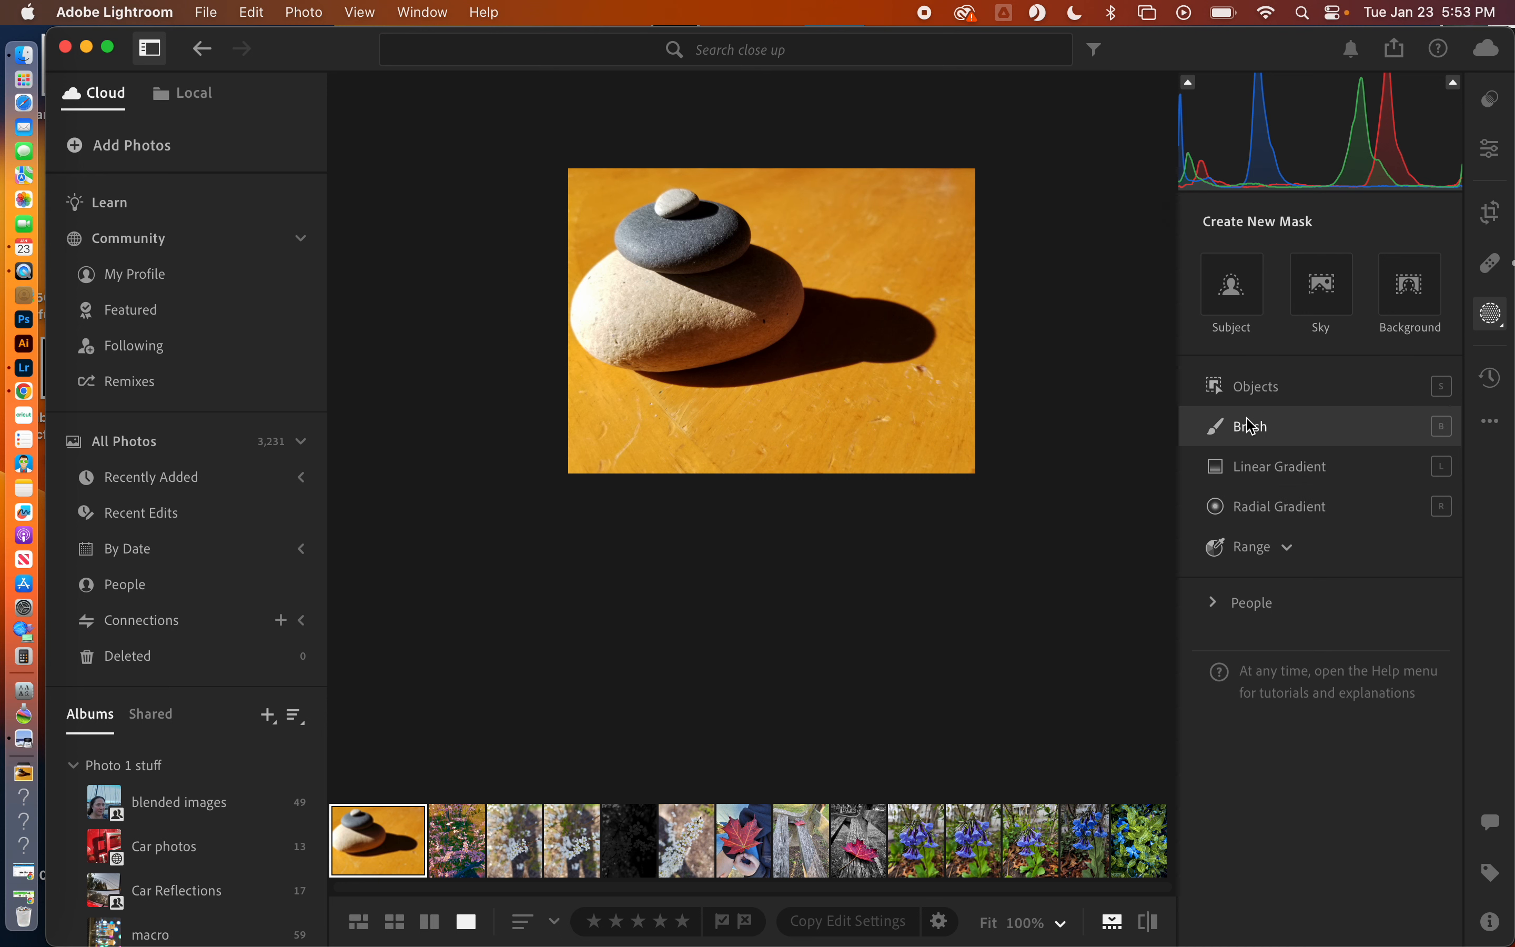
click(1246, 438)
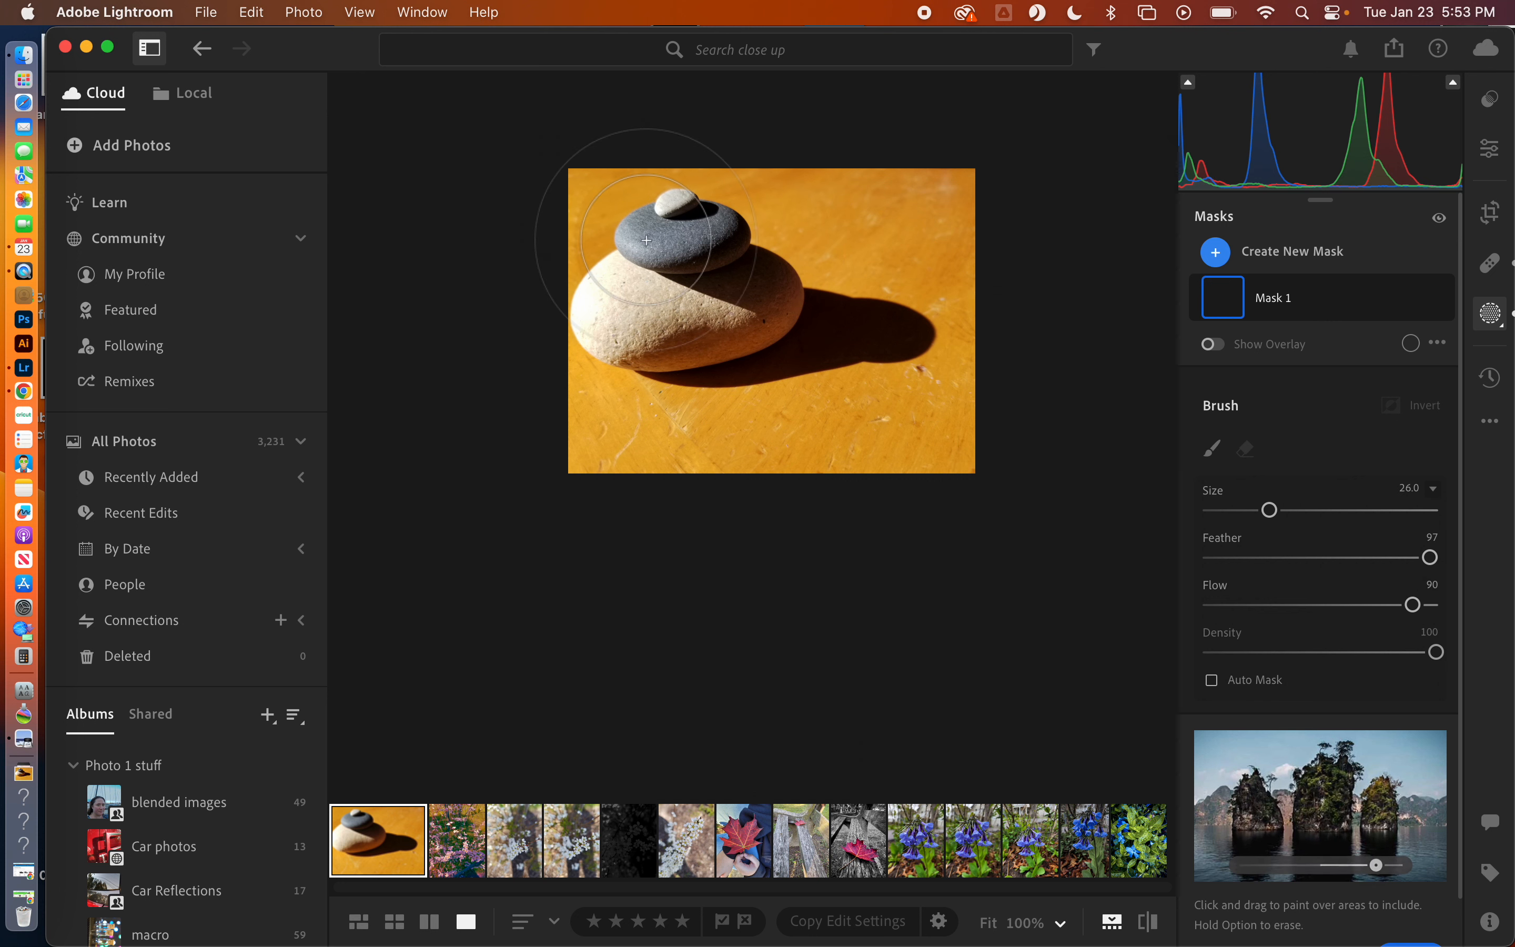
drag(1266, 519, 1224, 512)
drag(1430, 558, 1315, 558)
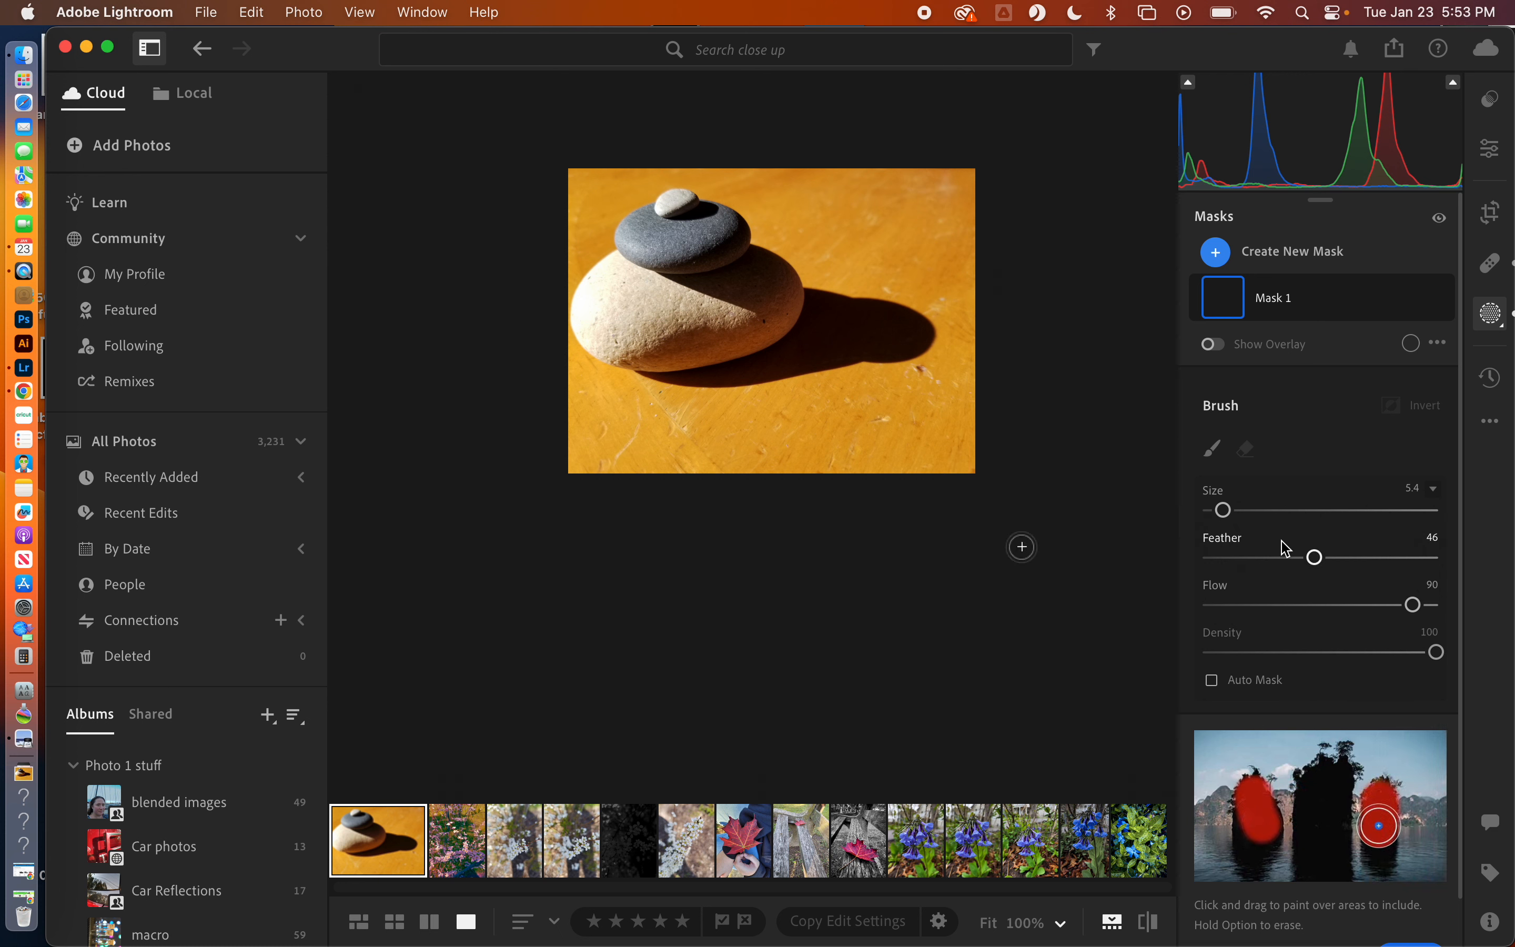
drag(1315, 557, 1120, 532)
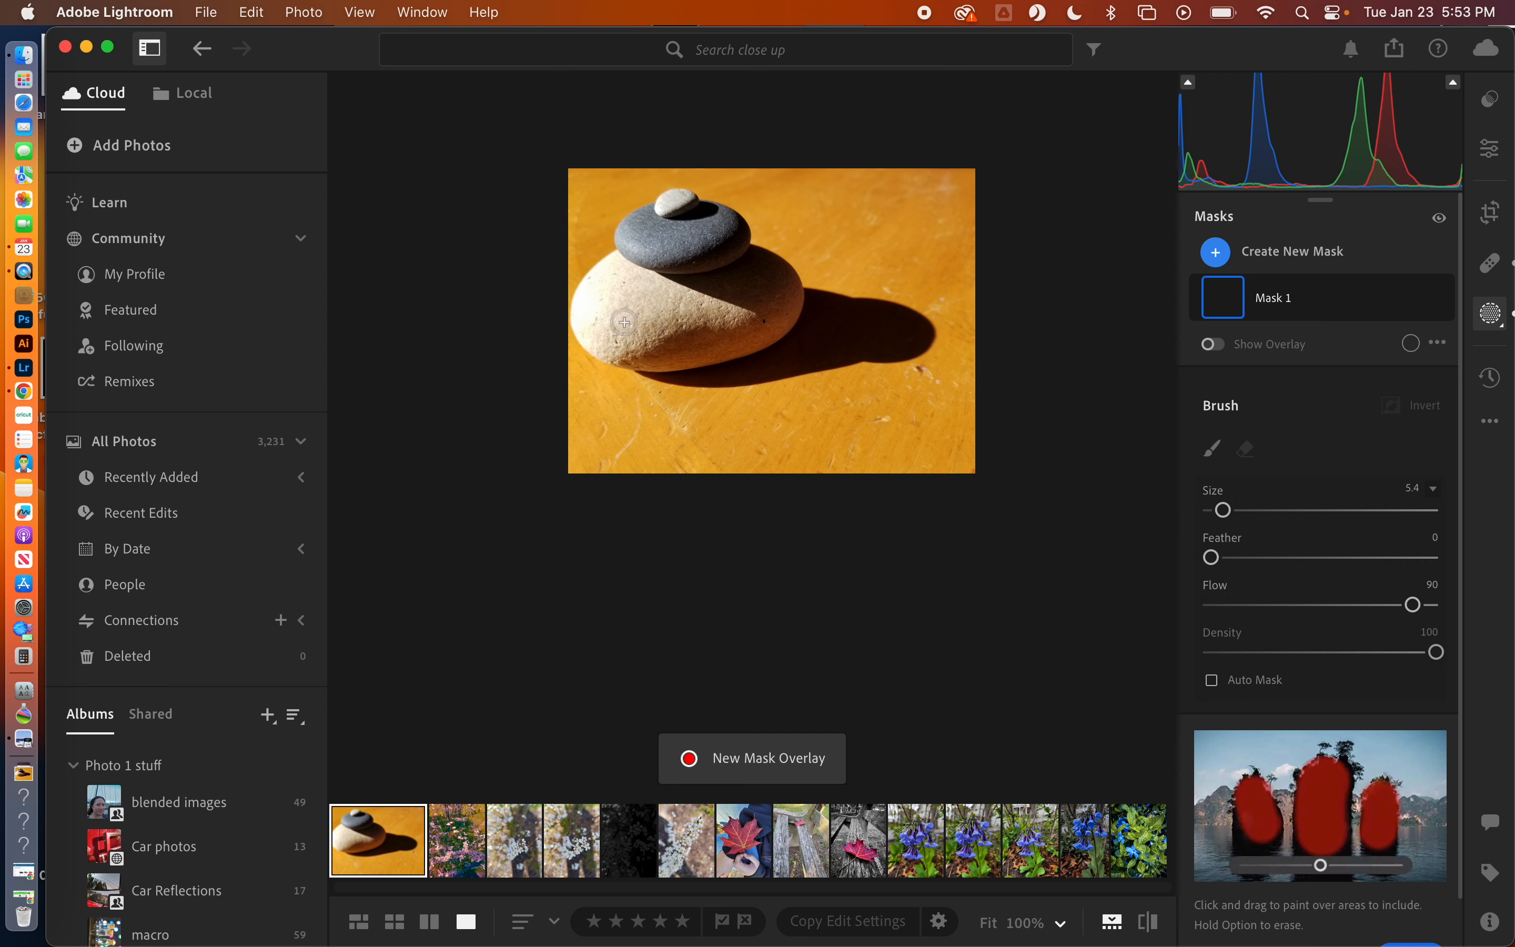
drag(619, 325, 650, 269)
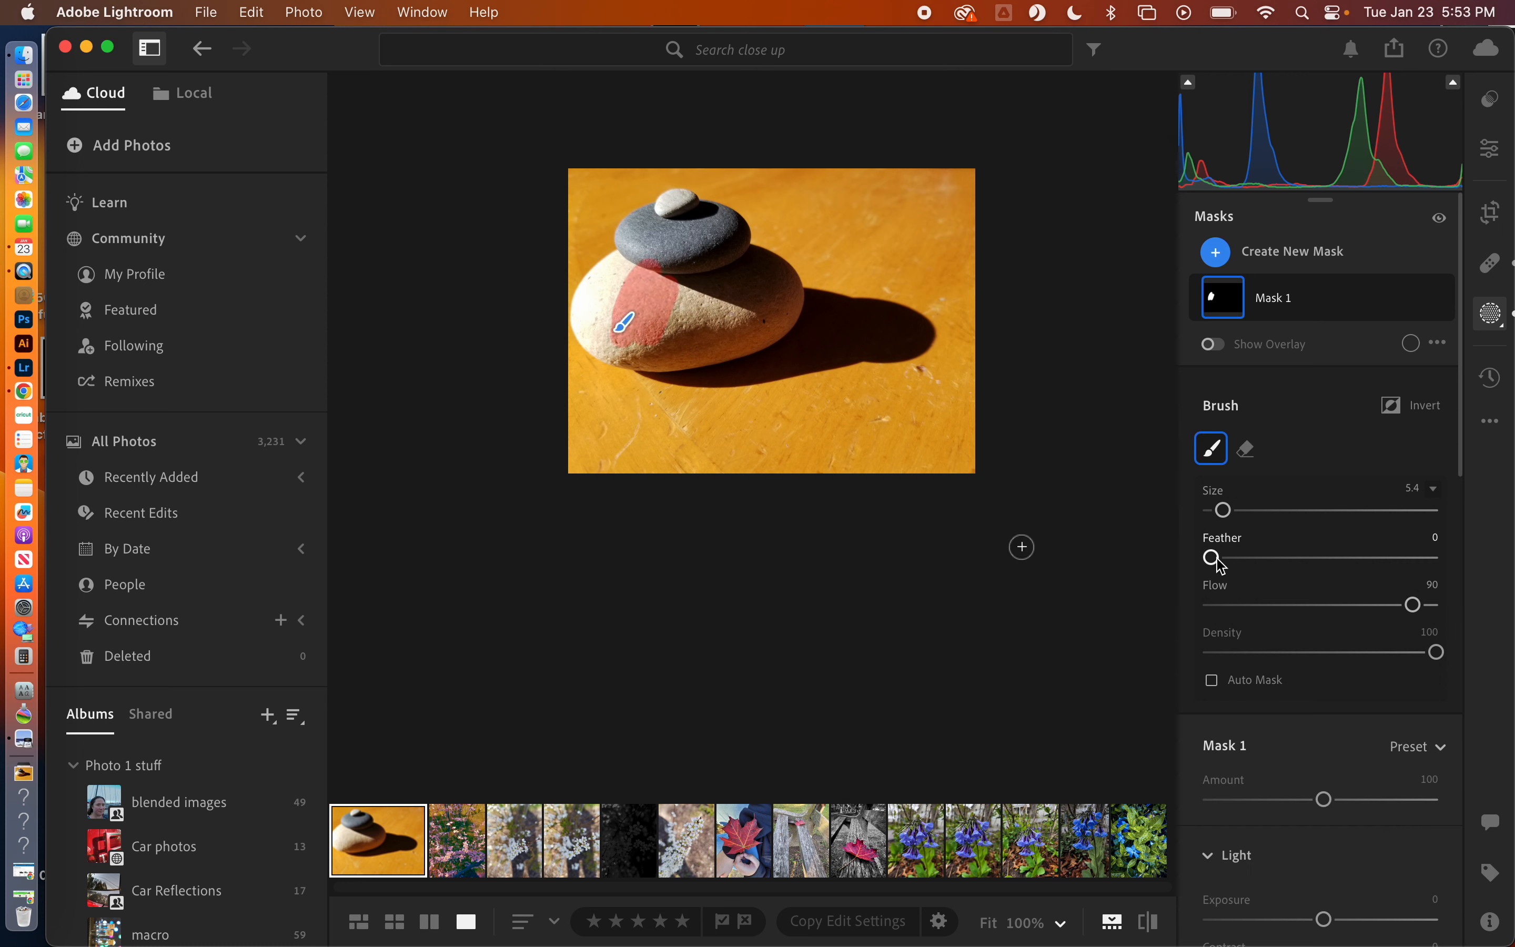
- Raise the brush feather to 100 and paint a soft stroke beside the first one on the large light stone to compare their edges
drag(1341, 558, 1370, 557)
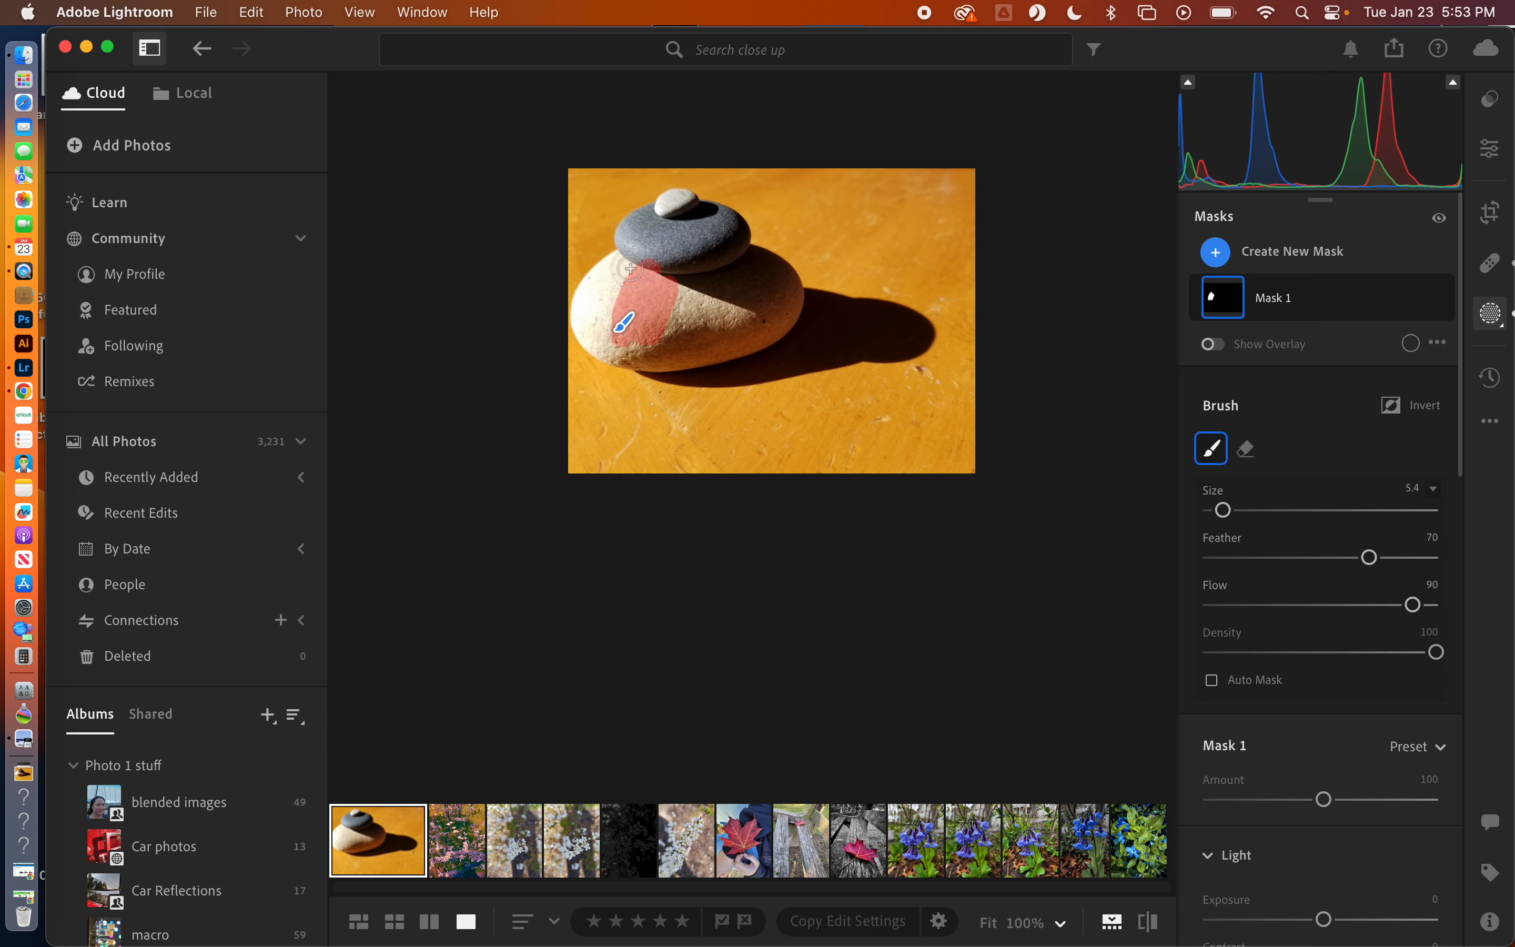
key(super+0)
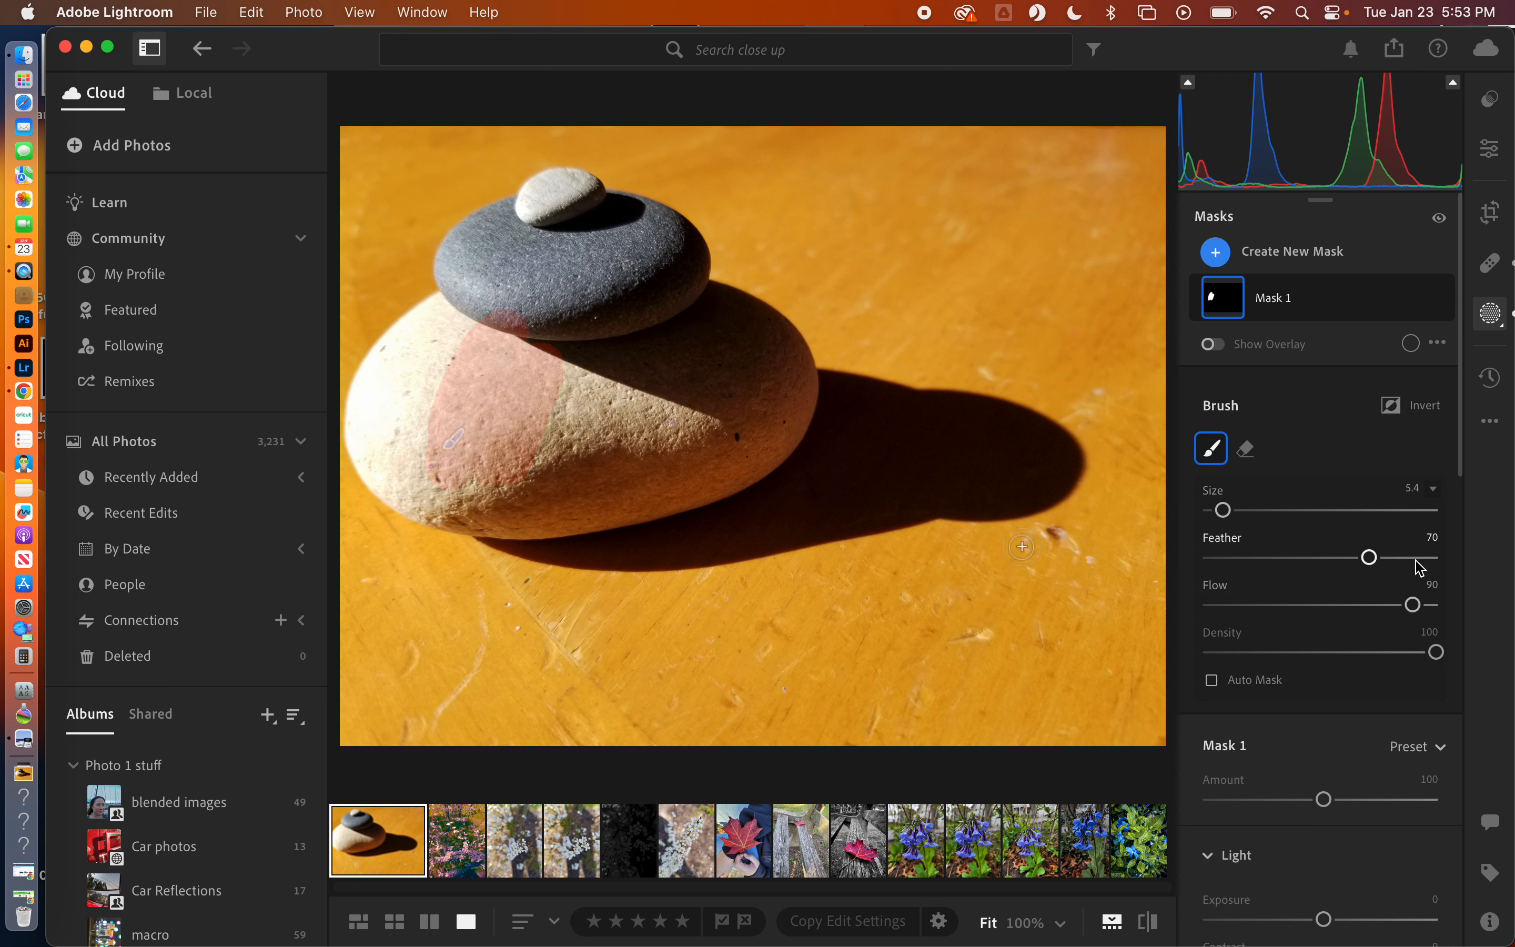
drag(1370, 558, 1468, 563)
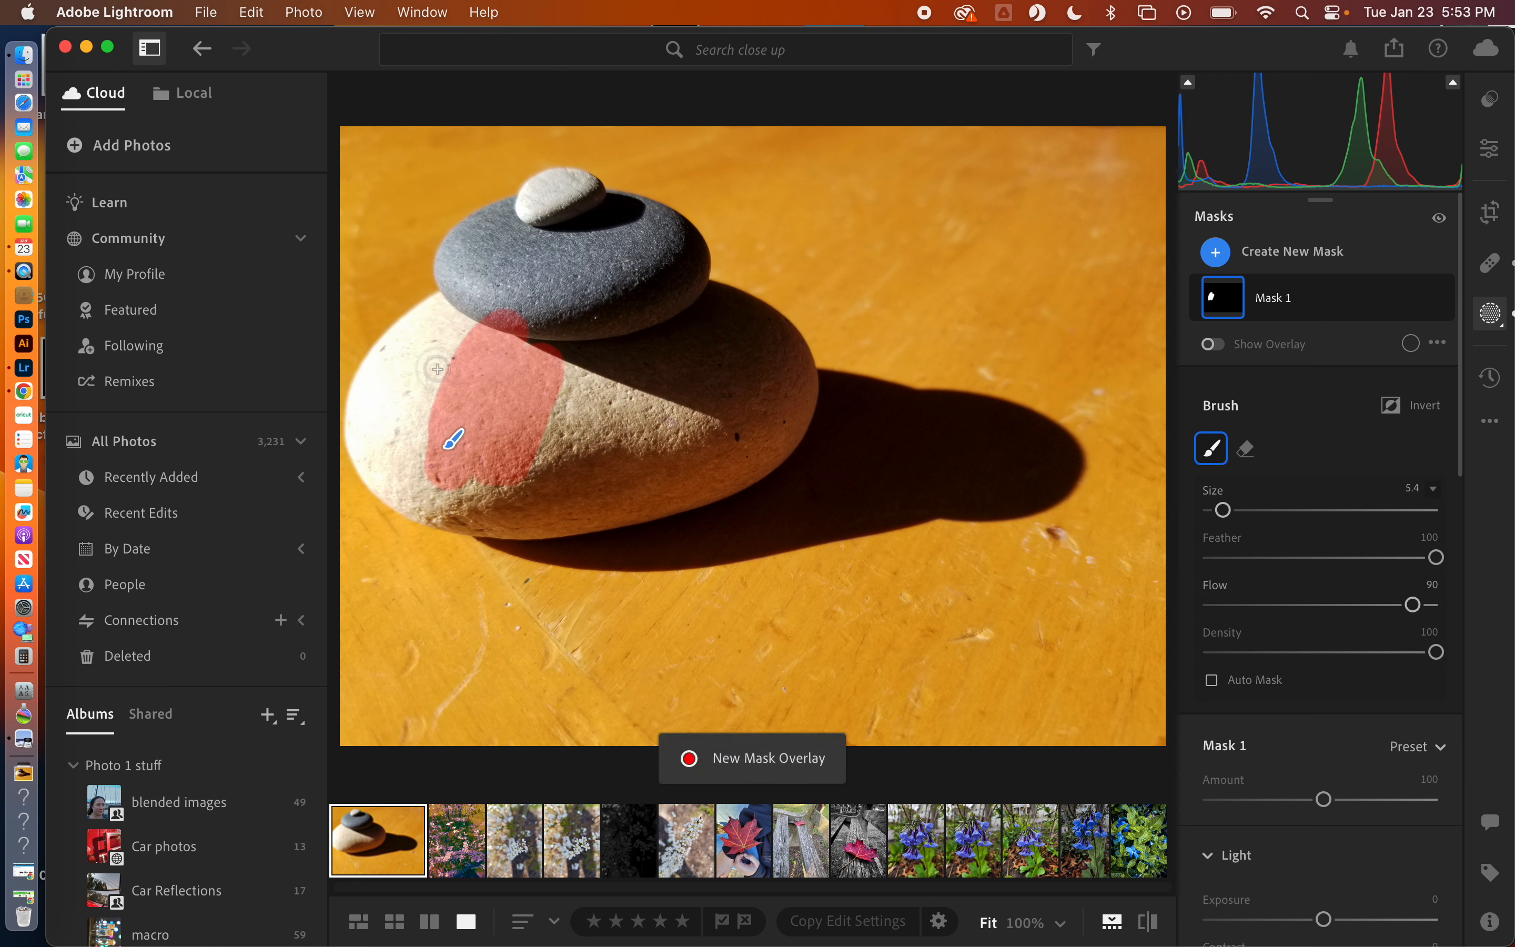
mouse_move(438, 369)
mouse_down()
mouse_move(416, 366)
mouse_move(411, 421)
mouse_up()
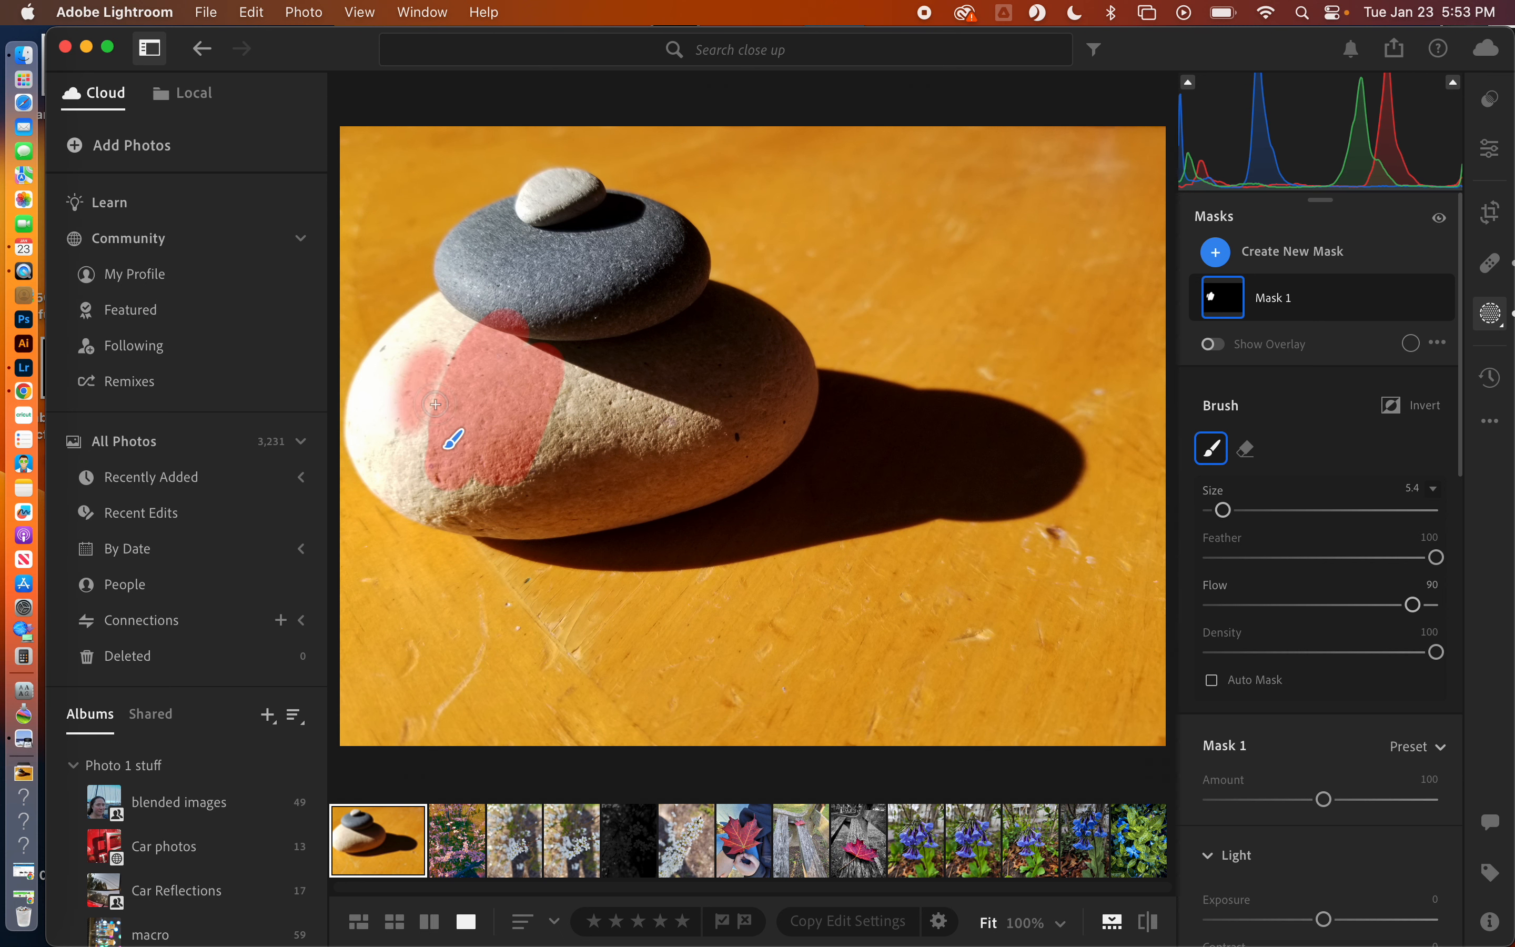
key(z)
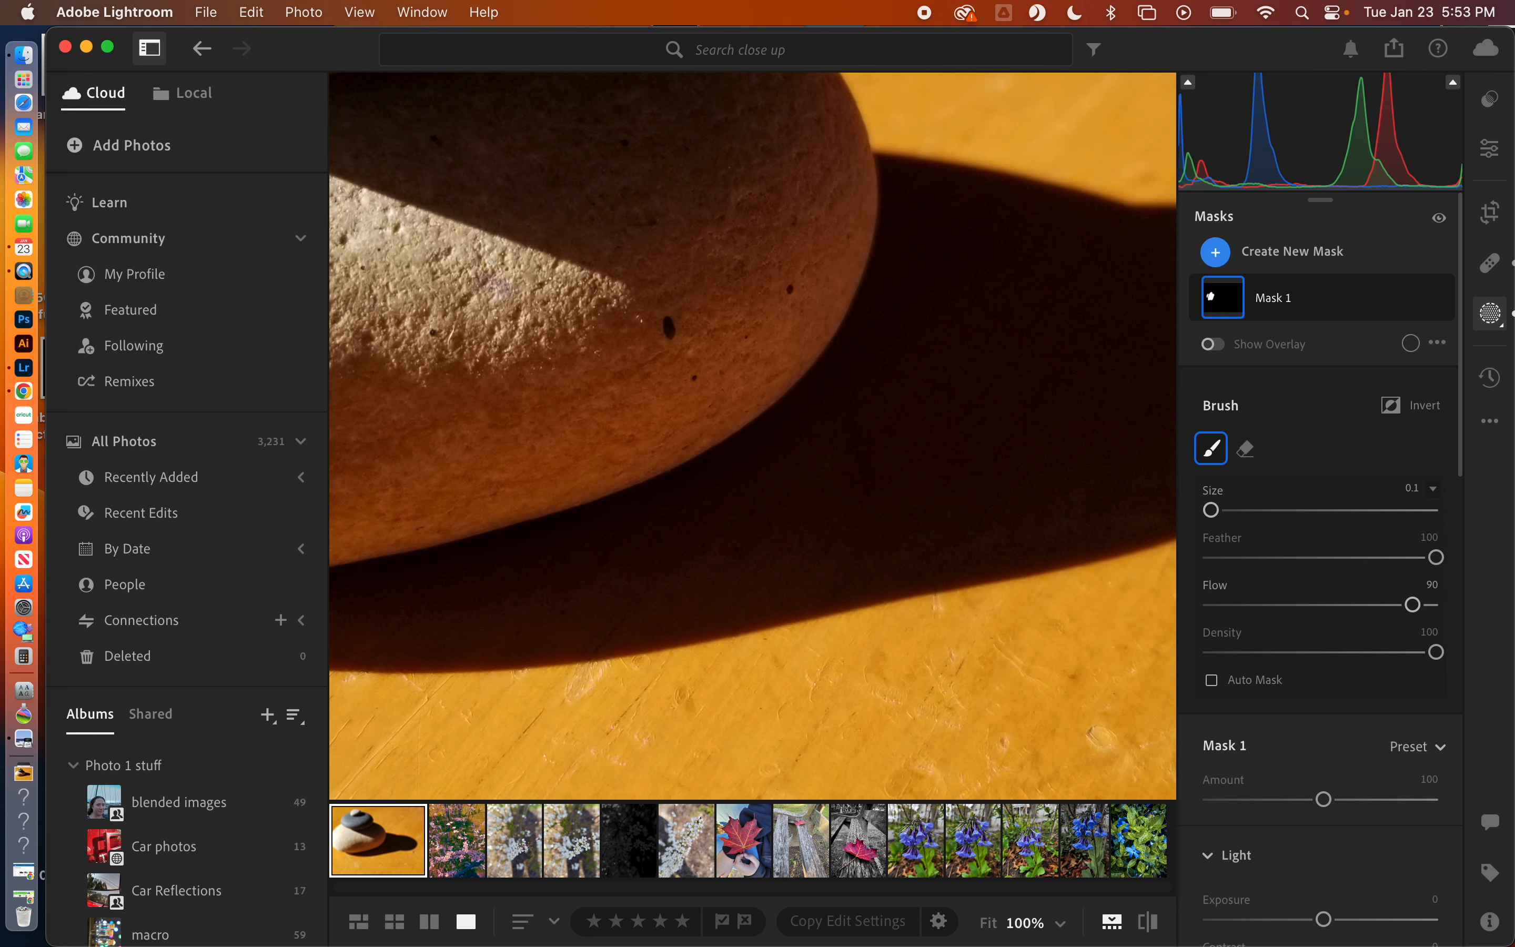
mouse_move(409, 239)
mouse_down()
mouse_move(808, 453)
mouse_move(763, 492)
mouse_up()
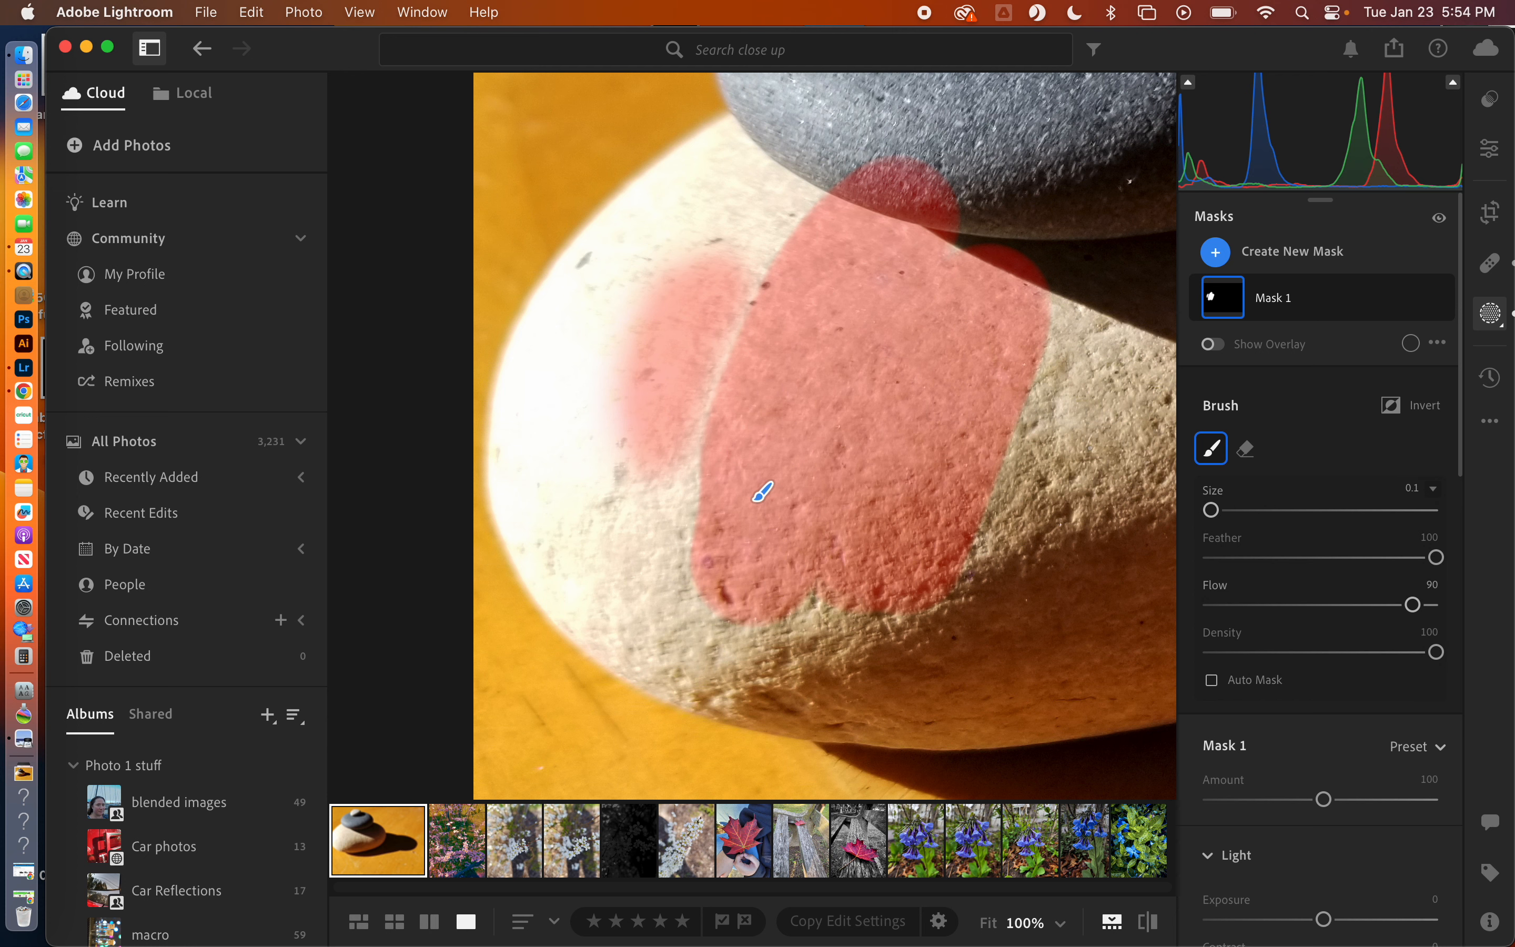
drag(1085, 445, 931, 516)
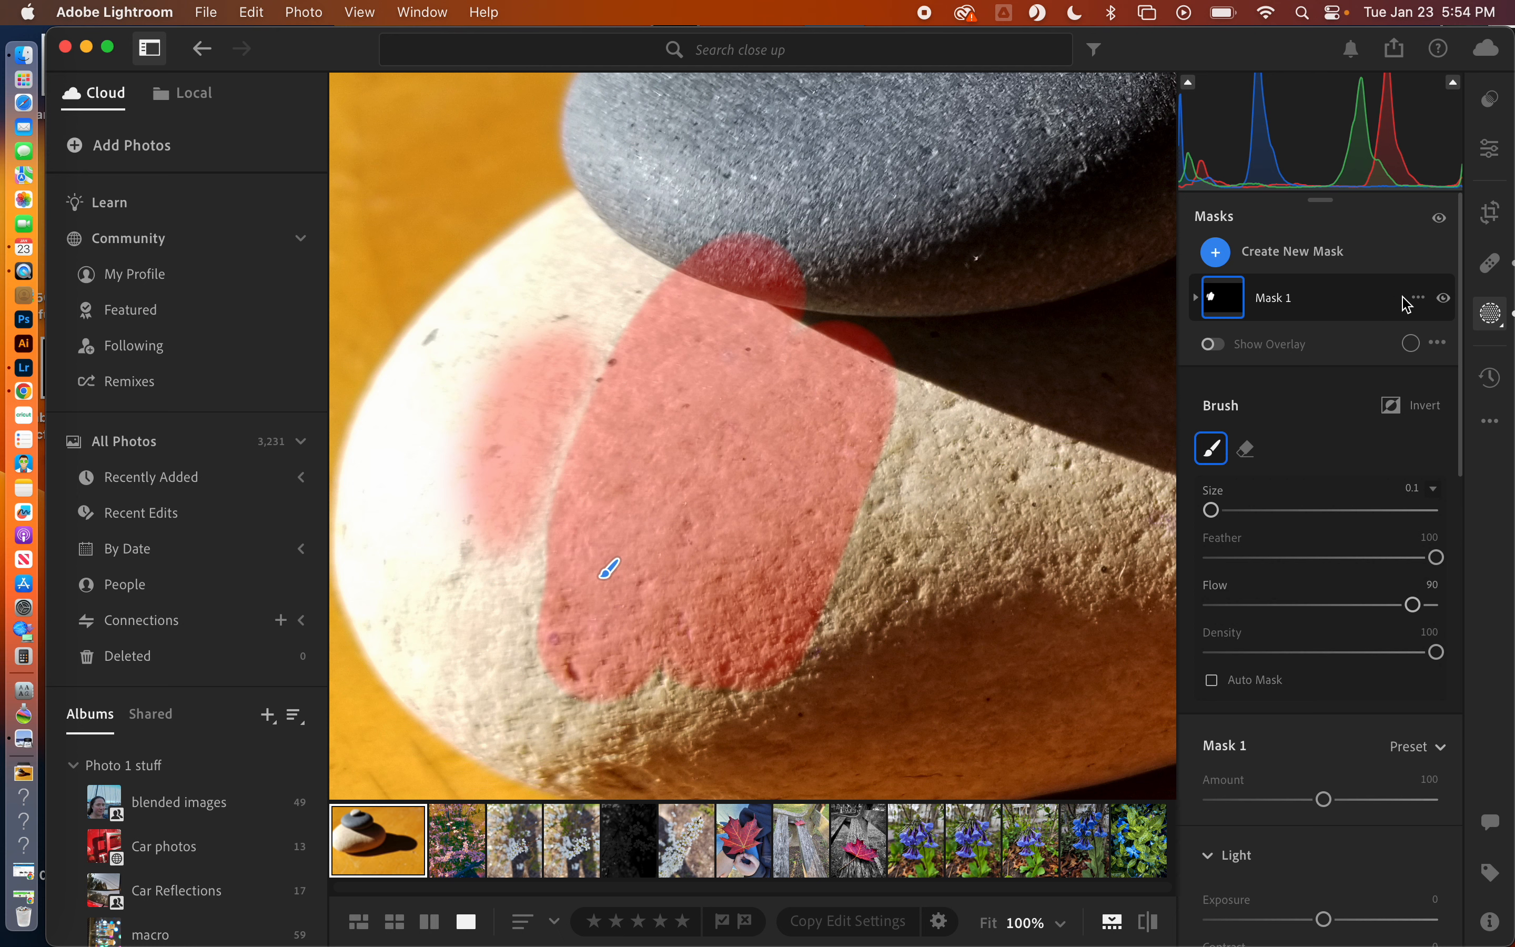
- Delete Mask 1 with its test strokes on the large light stone
click(1420, 300)
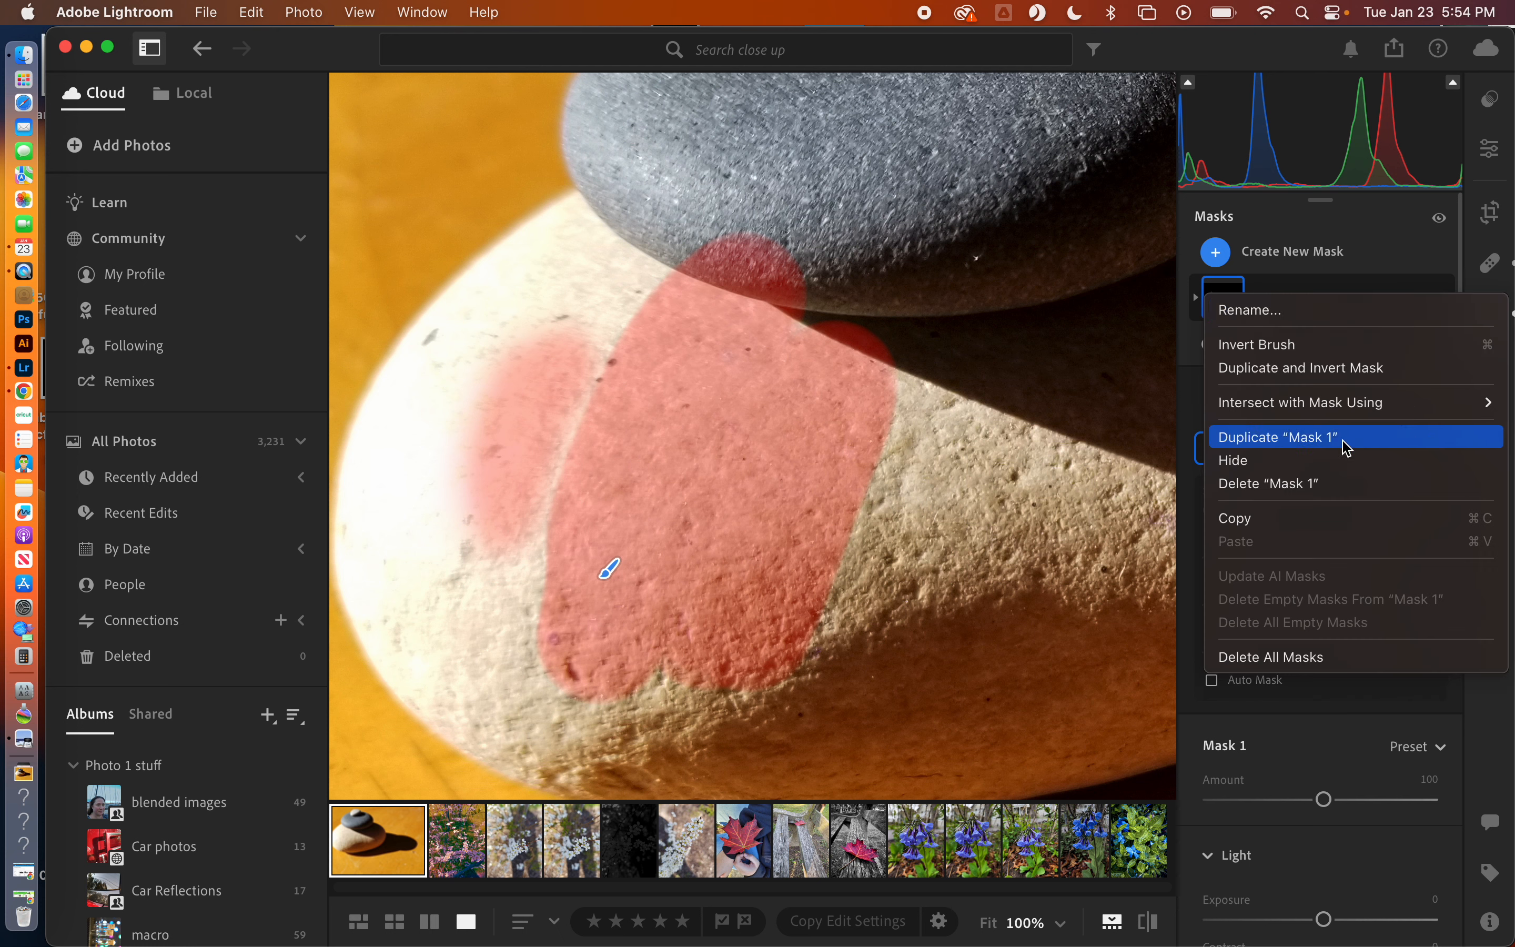
click(1332, 484)
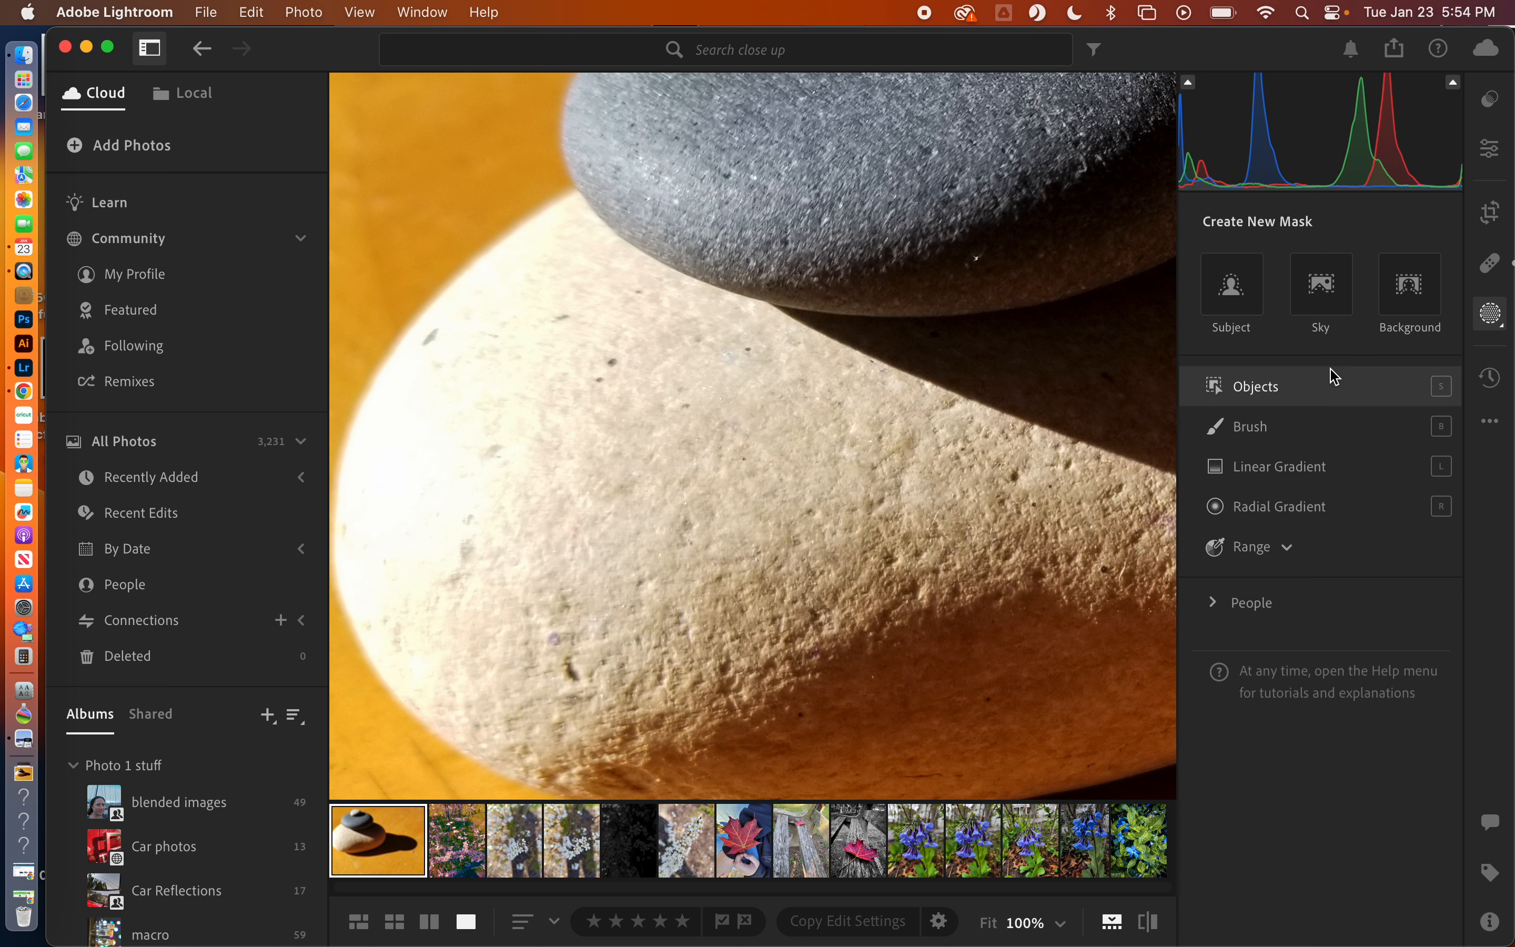
- Create a new brush mask with size 19.8 and feather 19, and paint over most of the dark middle stone, slightly past its left edge
click(1260, 432)
key(space)
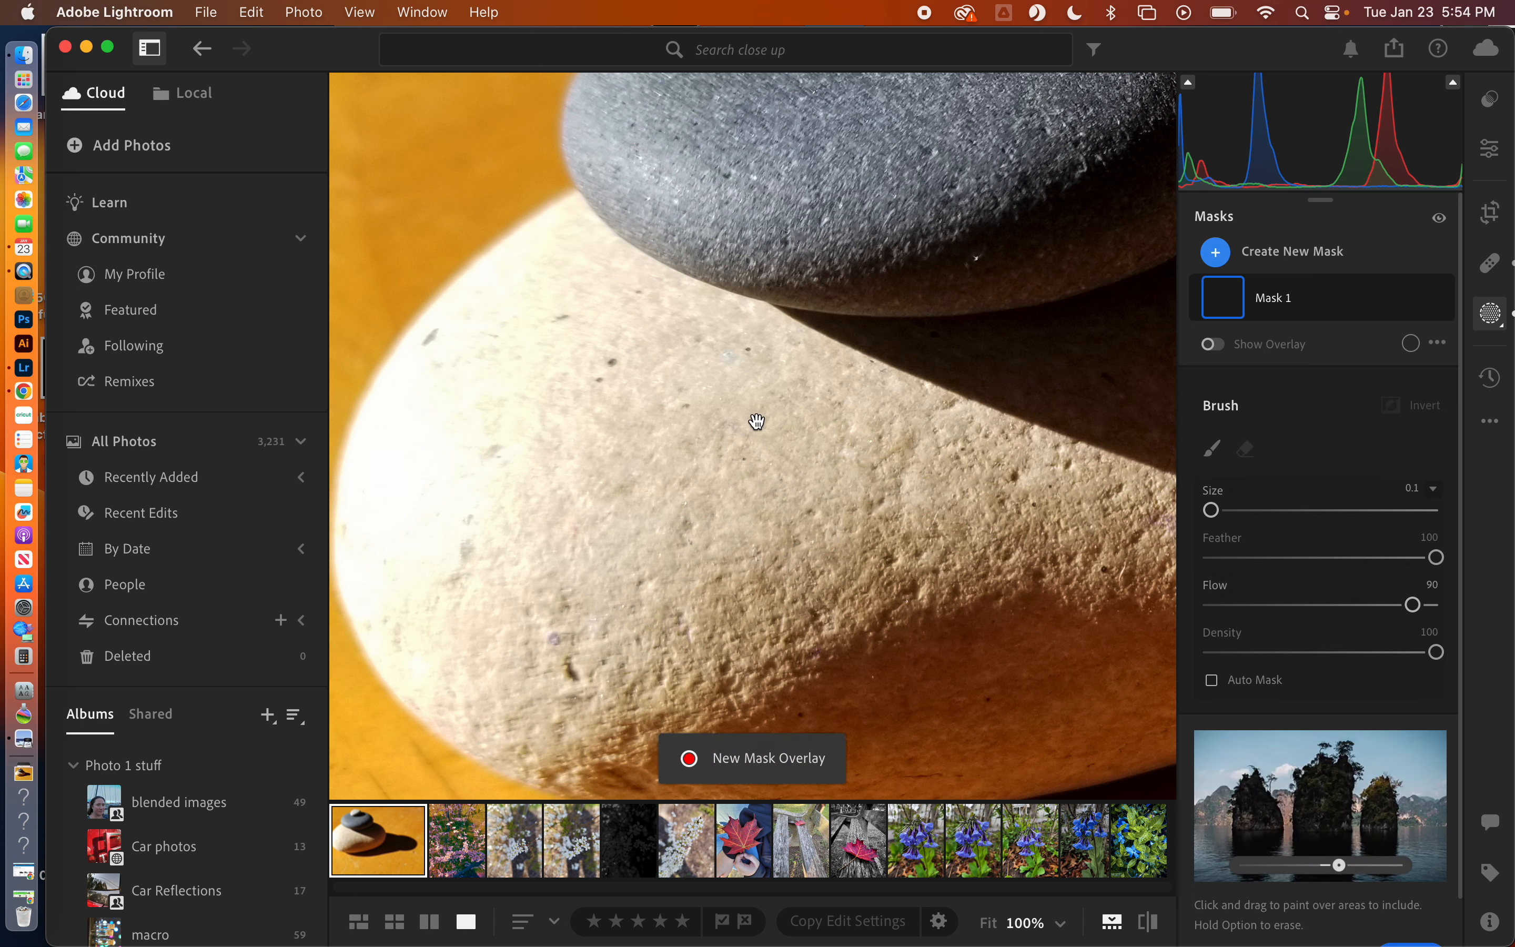
mouse_move(757, 421)
mouse_down()
mouse_move(647, 687)
mouse_move(587, 725)
mouse_up()
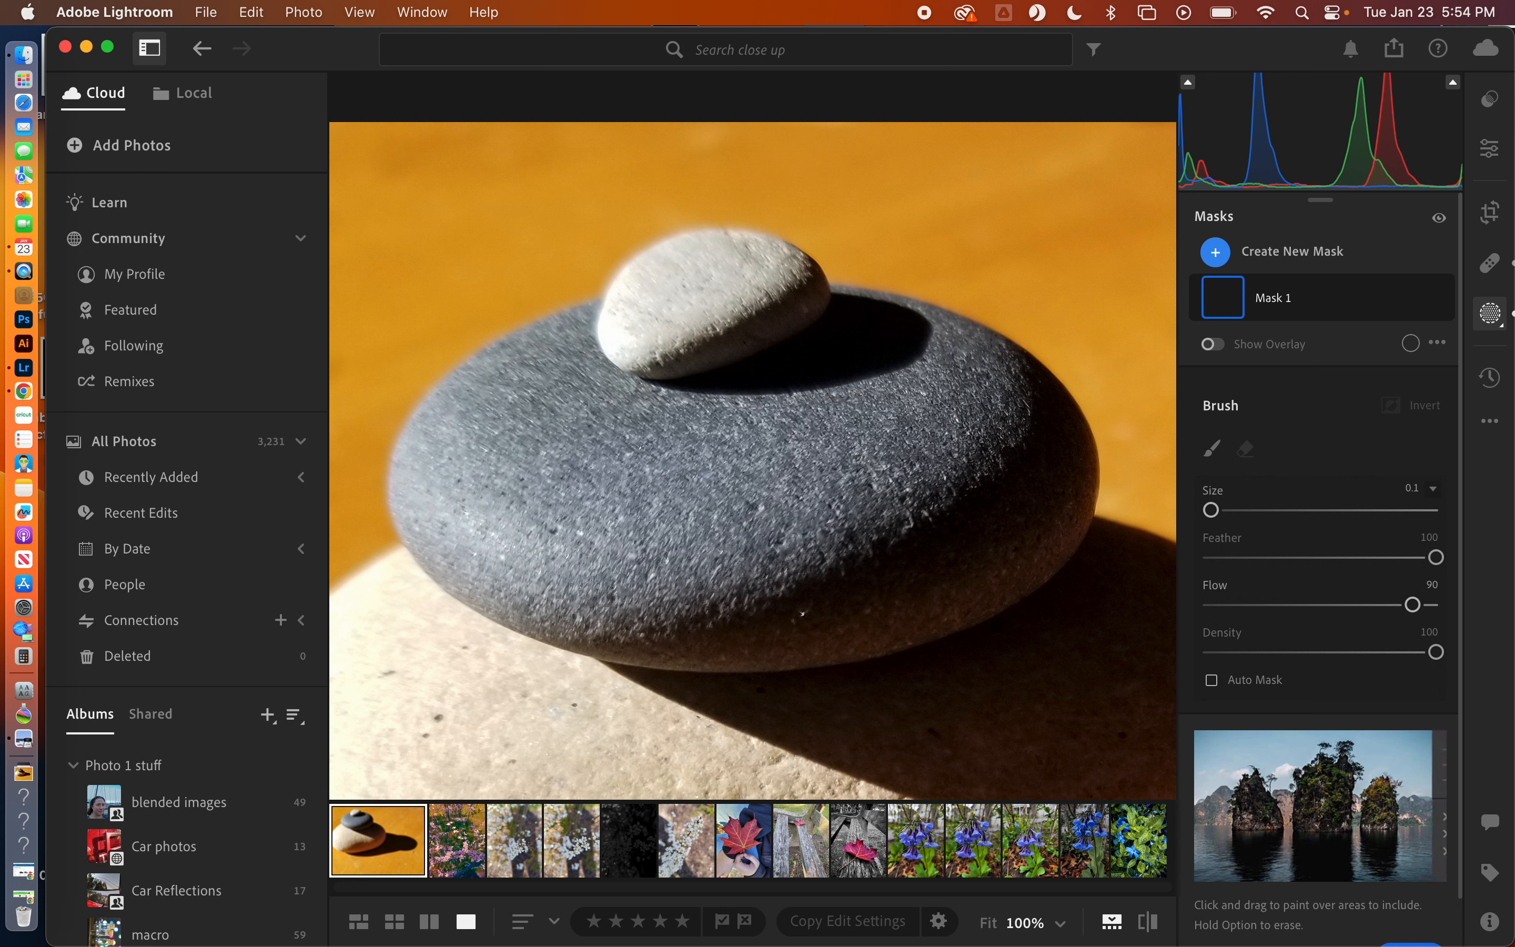
drag(1226, 515, 1258, 512)
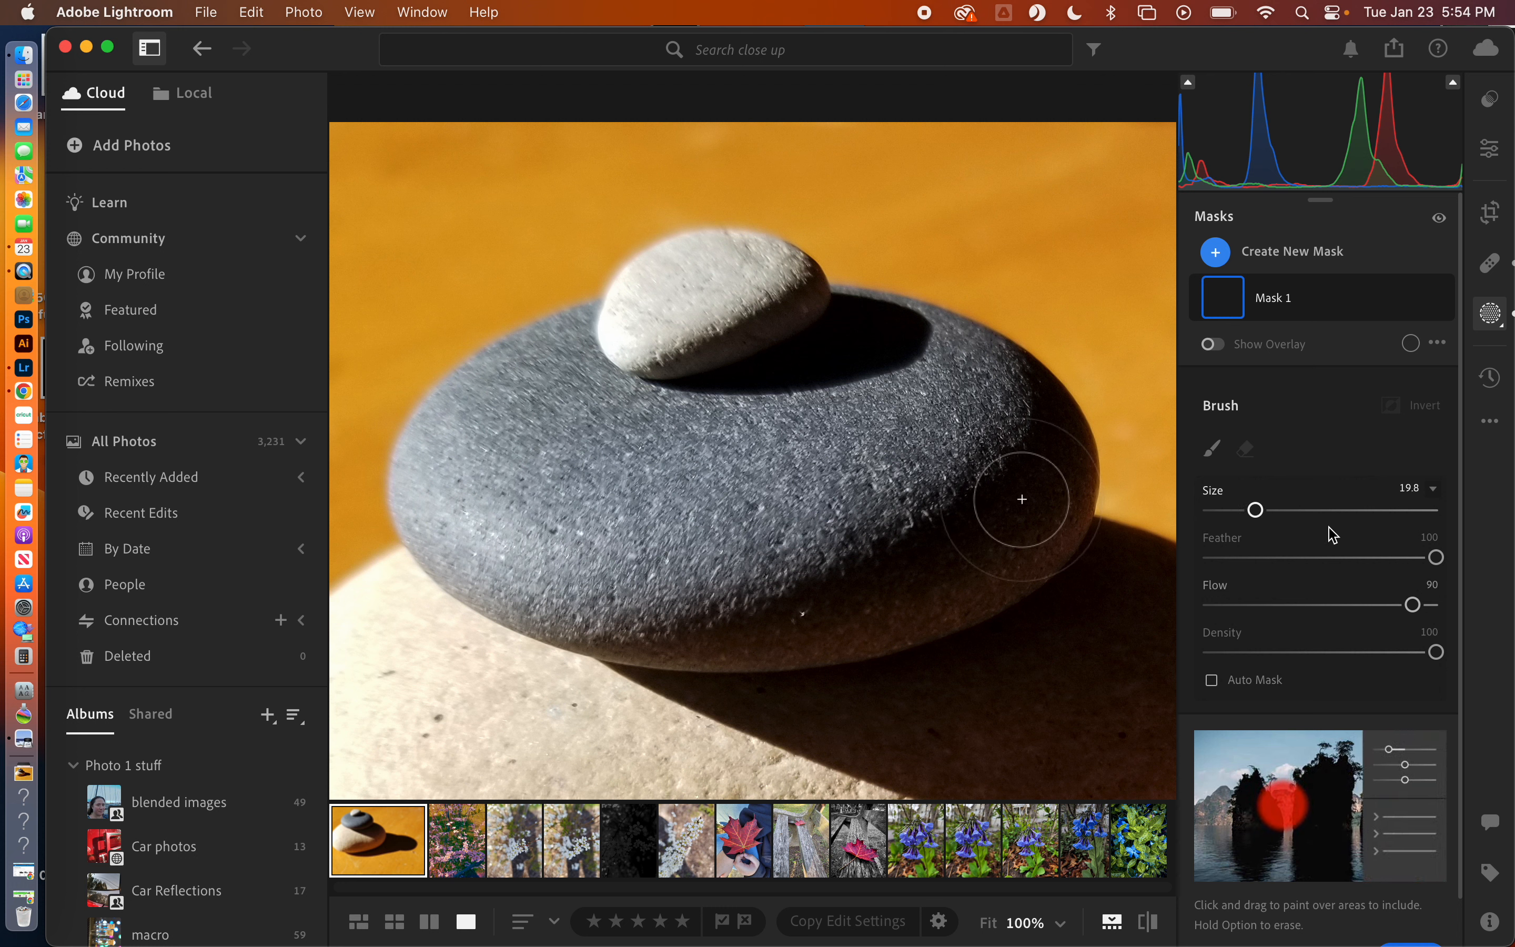
drag(1436, 558, 1254, 559)
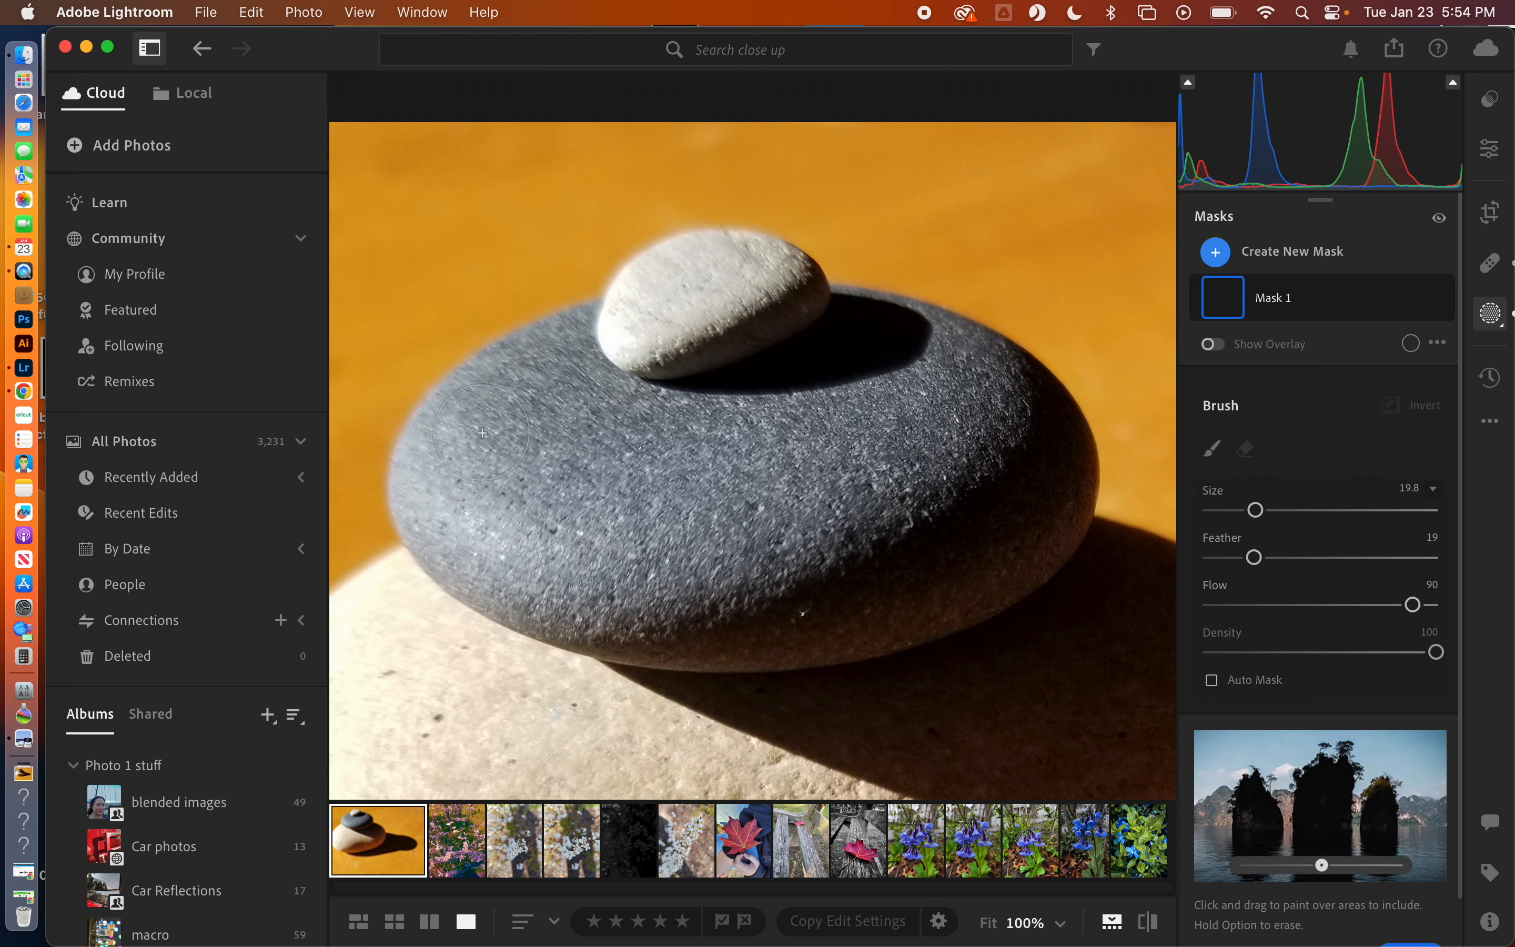
mouse_move(461, 446)
mouse_down()
mouse_move(540, 516)
mouse_move(511, 443)
mouse_move(552, 504)
mouse_move(768, 536)
mouse_move(656, 511)
mouse_move(854, 467)
mouse_move(711, 549)
mouse_move(840, 549)
mouse_move(936, 505)
mouse_move(877, 543)
mouse_move(968, 511)
mouse_move(1031, 453)
mouse_move(977, 518)
mouse_move(893, 546)
mouse_move(929, 435)
mouse_move(861, 440)
mouse_move(887, 392)
mouse_move(651, 477)
mouse_move(565, 458)
mouse_move(533, 383)
mouse_move(589, 423)
mouse_move(727, 447)
mouse_move(858, 386)
mouse_move(670, 520)
mouse_move(542, 549)
mouse_move(759, 581)
mouse_move(827, 568)
mouse_move(726, 602)
mouse_move(811, 594)
mouse_move(971, 533)
mouse_move(900, 579)
mouse_move(1017, 518)
mouse_move(961, 402)
mouse_move(915, 379)
mouse_move(984, 393)
mouse_move(881, 359)
mouse_move(674, 444)
mouse_up()
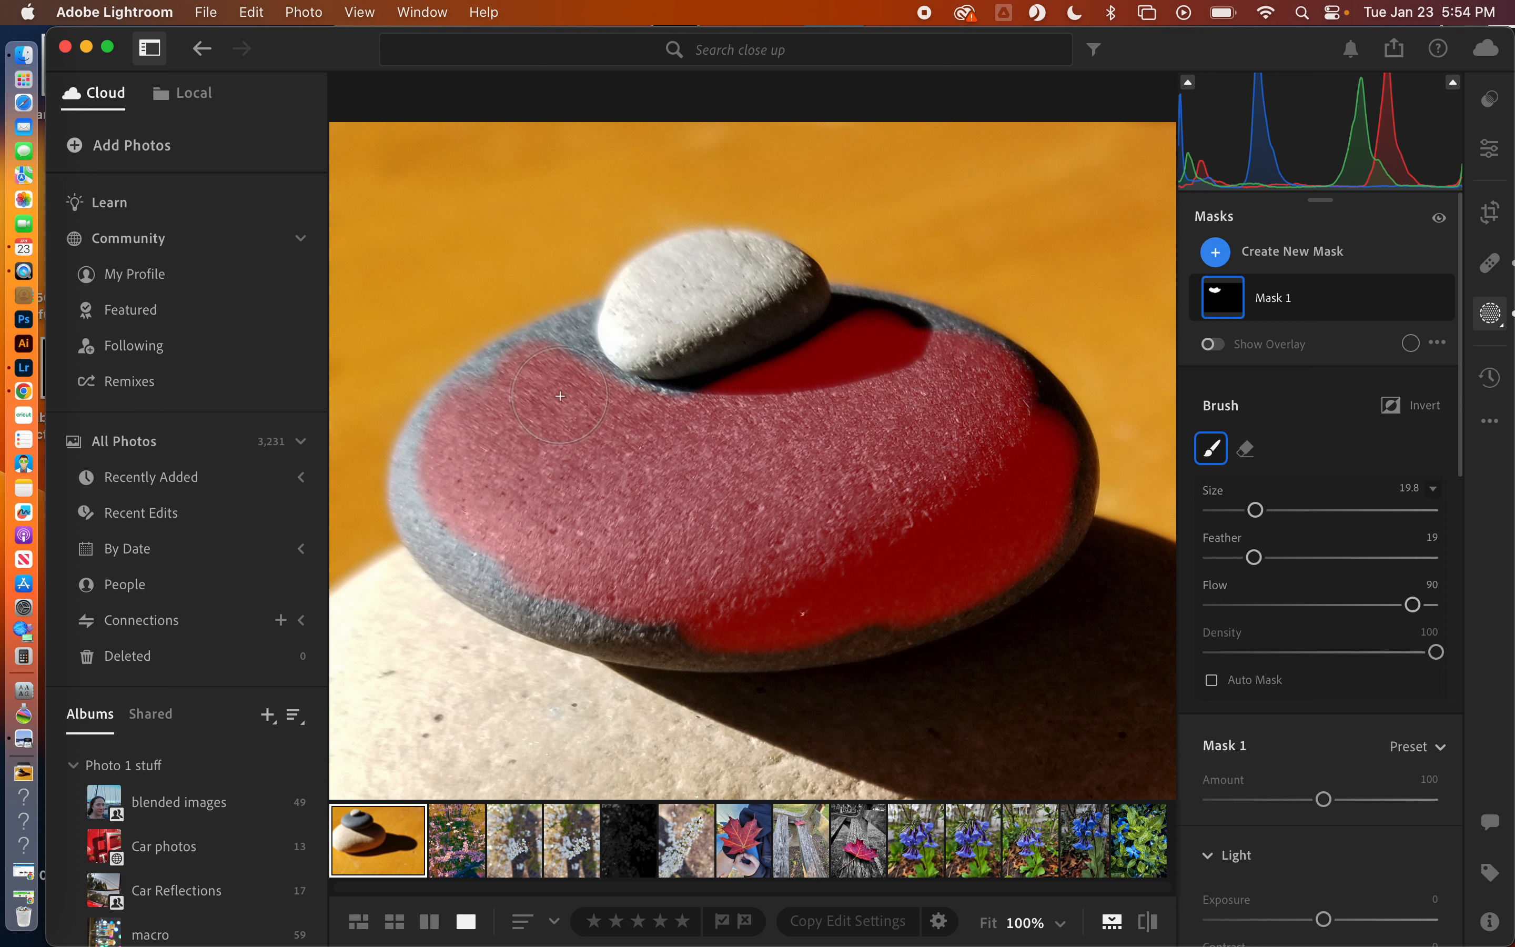
mouse_move(561, 396)
mouse_down()
mouse_move(504, 358)
mouse_move(452, 379)
mouse_move(419, 484)
mouse_move(432, 539)
mouse_move(508, 595)
mouse_move(710, 625)
mouse_move(406, 575)
mouse_move(399, 511)
mouse_move(437, 424)
mouse_up()
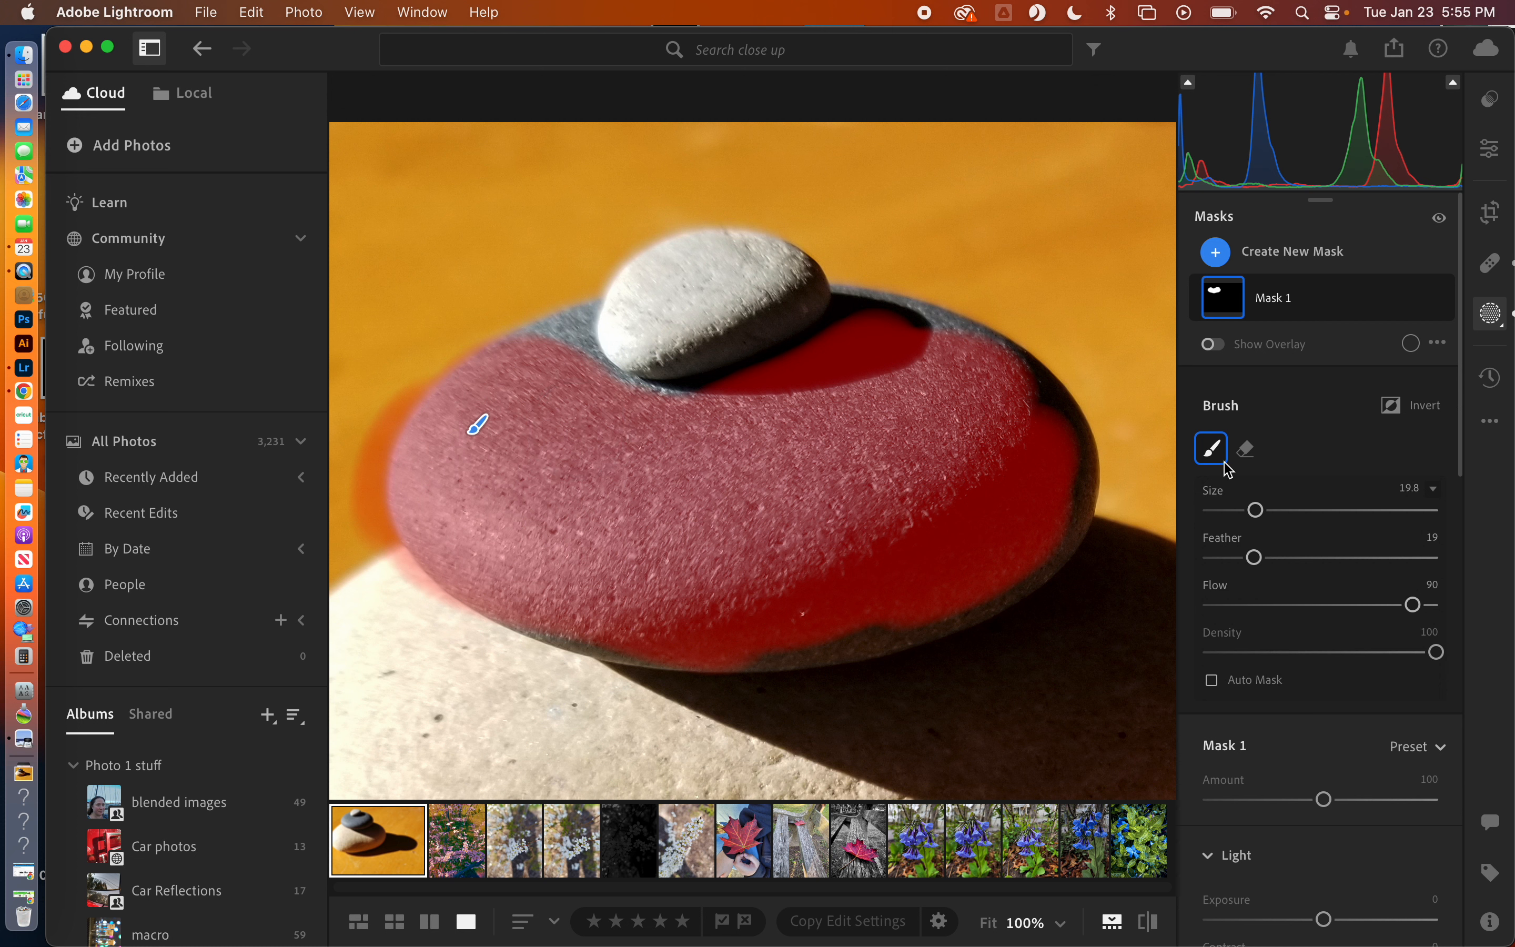
- Erase the mask spill outside the dark stone's left and lower-left edges with a size 20 eraser
click(1249, 451)
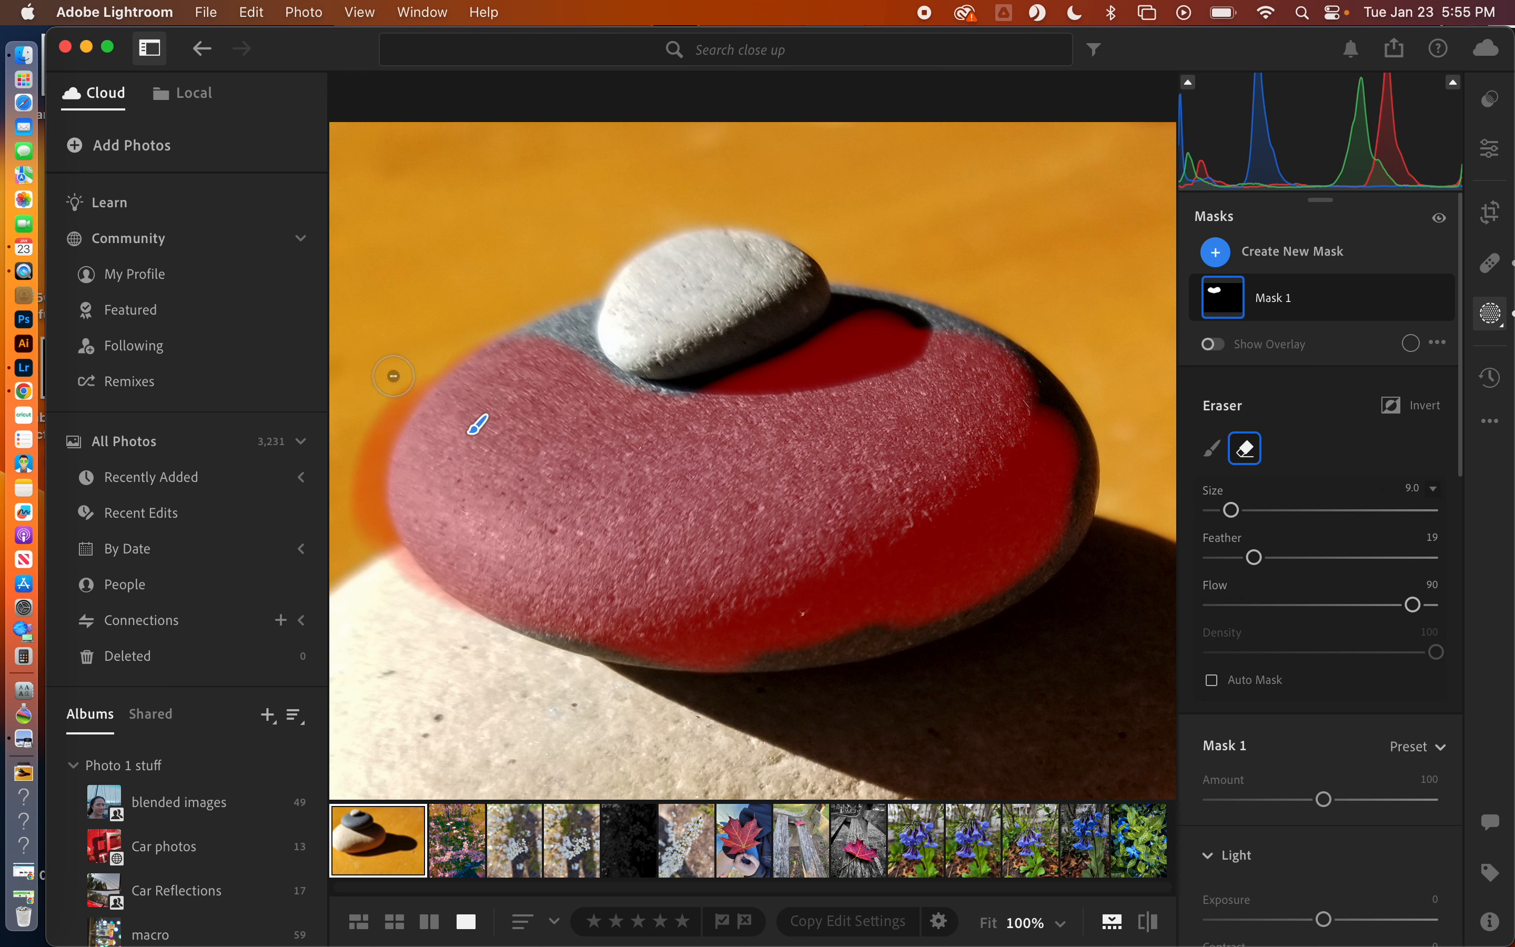
key(z)
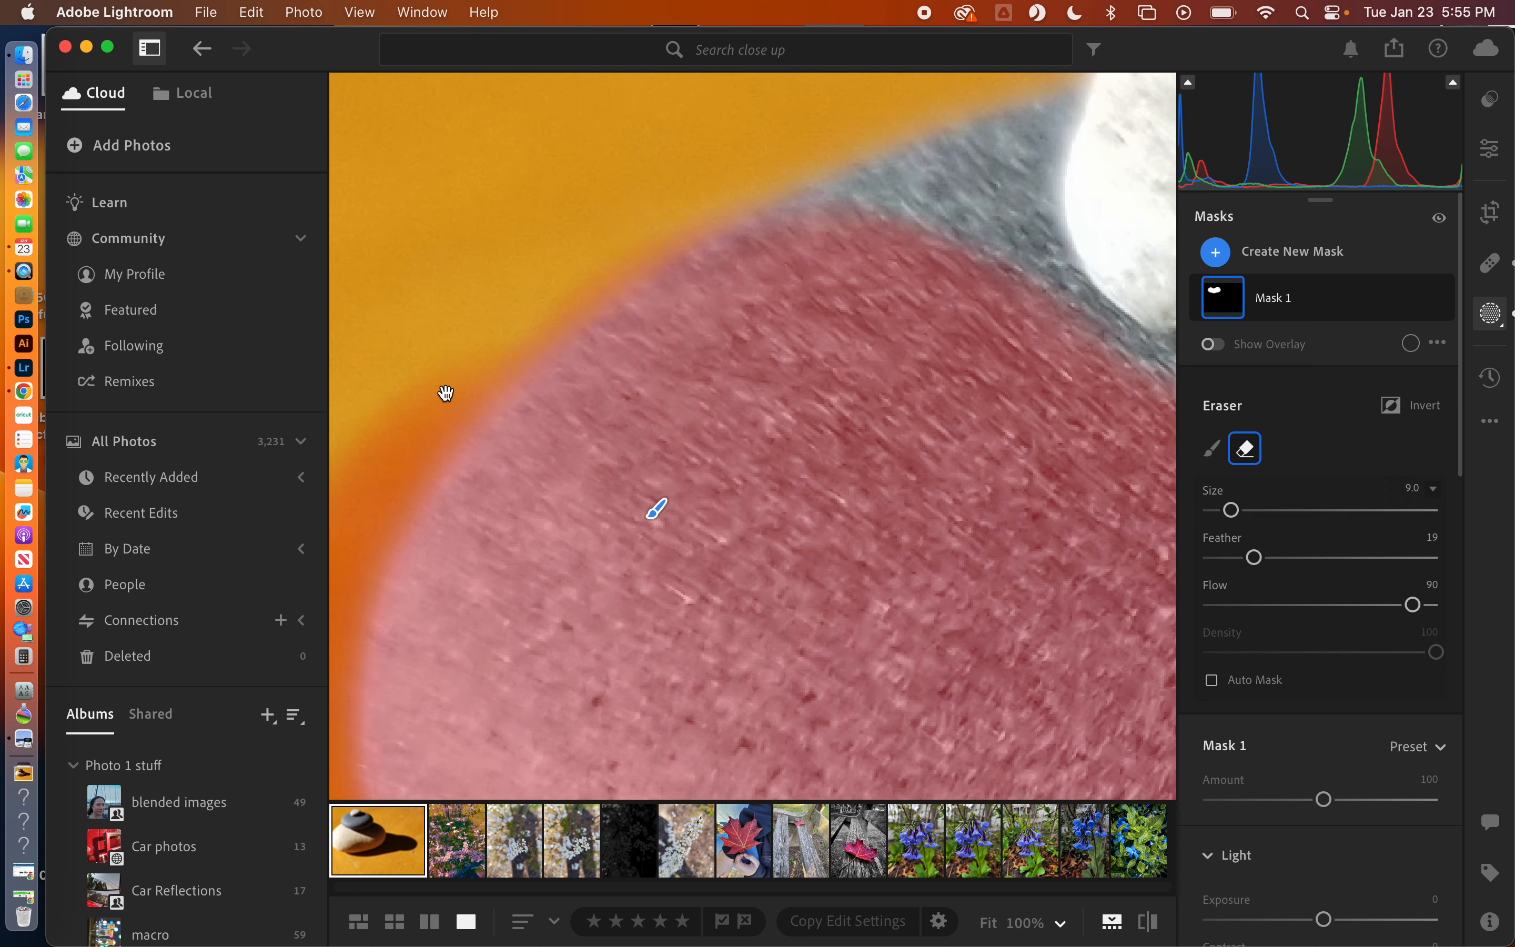
drag(656, 509, 951, 243)
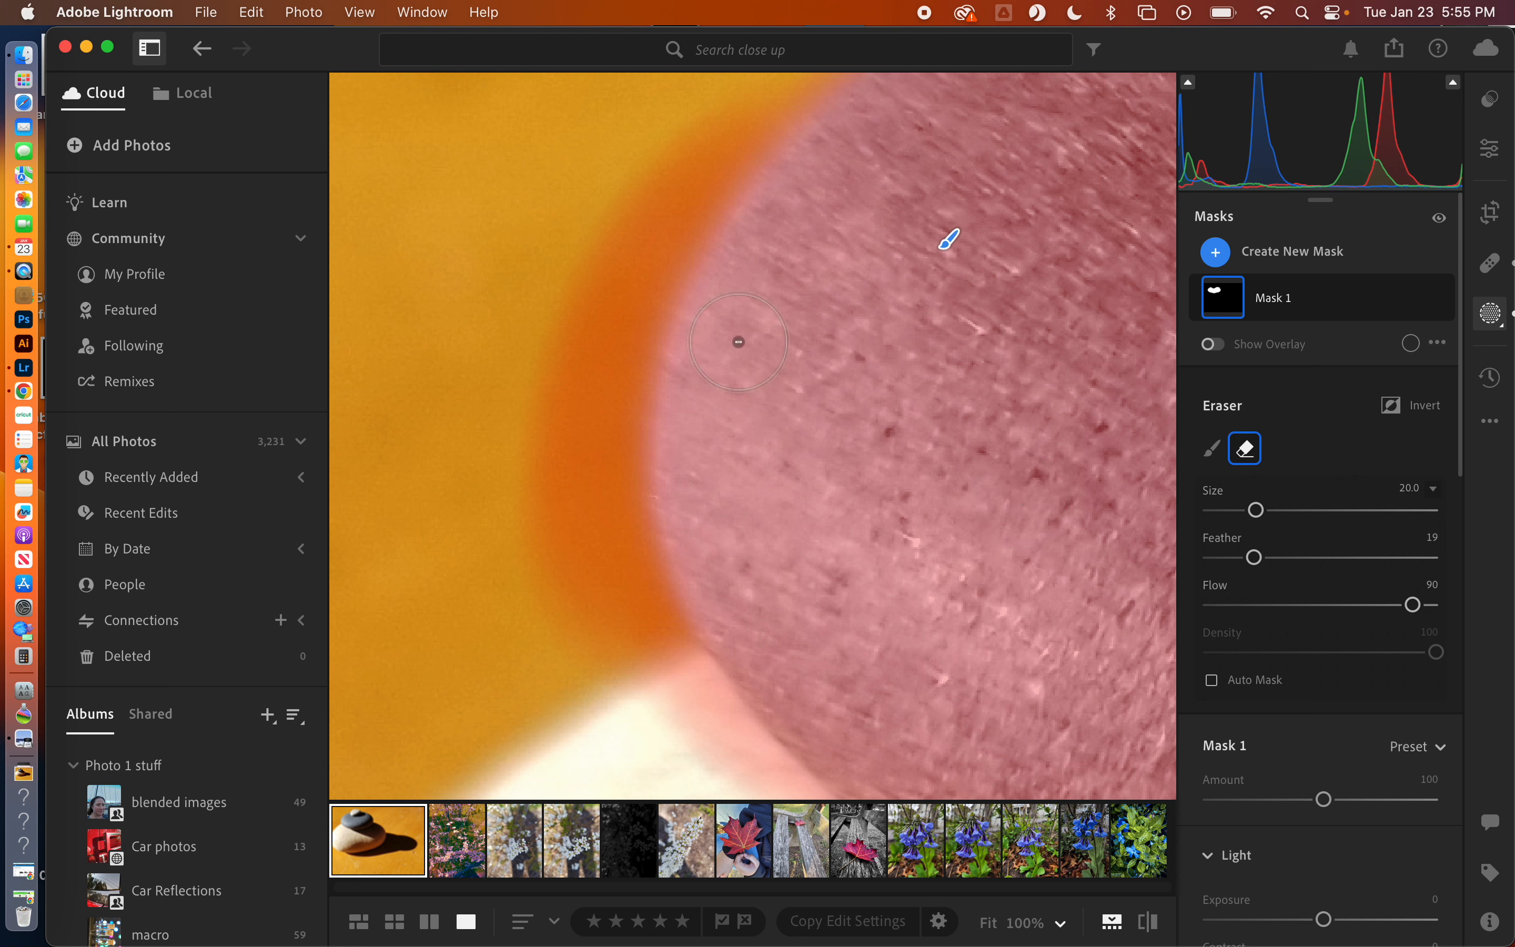
mouse_move(680, 195)
mouse_down()
mouse_move(623, 223)
mouse_move(744, 108)
mouse_move(599, 338)
mouse_move(602, 501)
mouse_move(660, 664)
mouse_move(507, 246)
mouse_up()
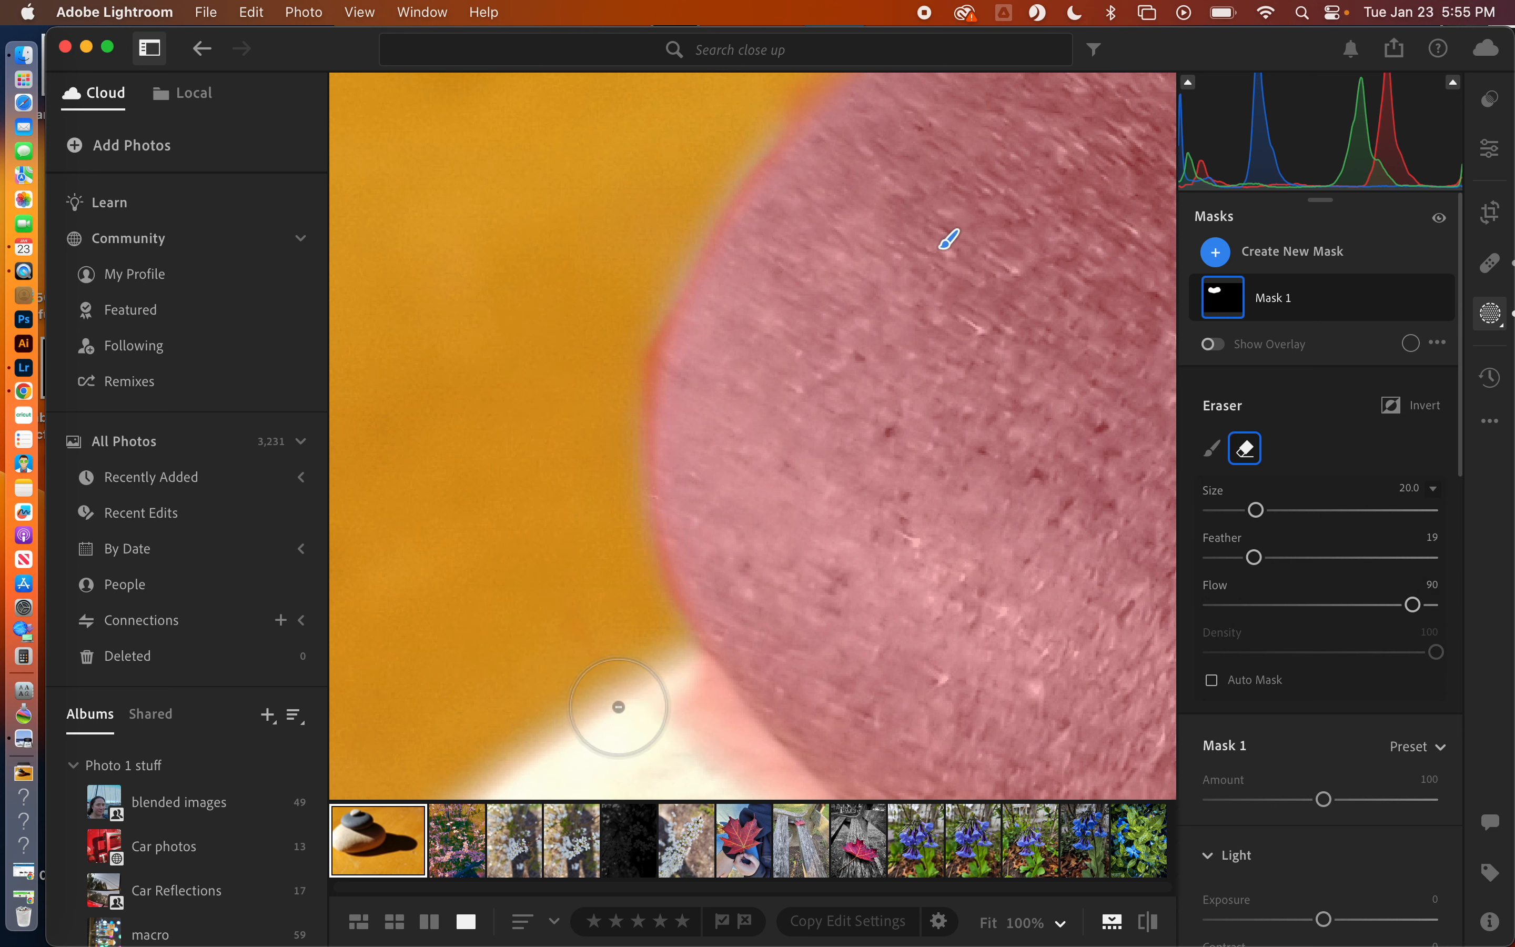
drag(619, 703, 491, 503)
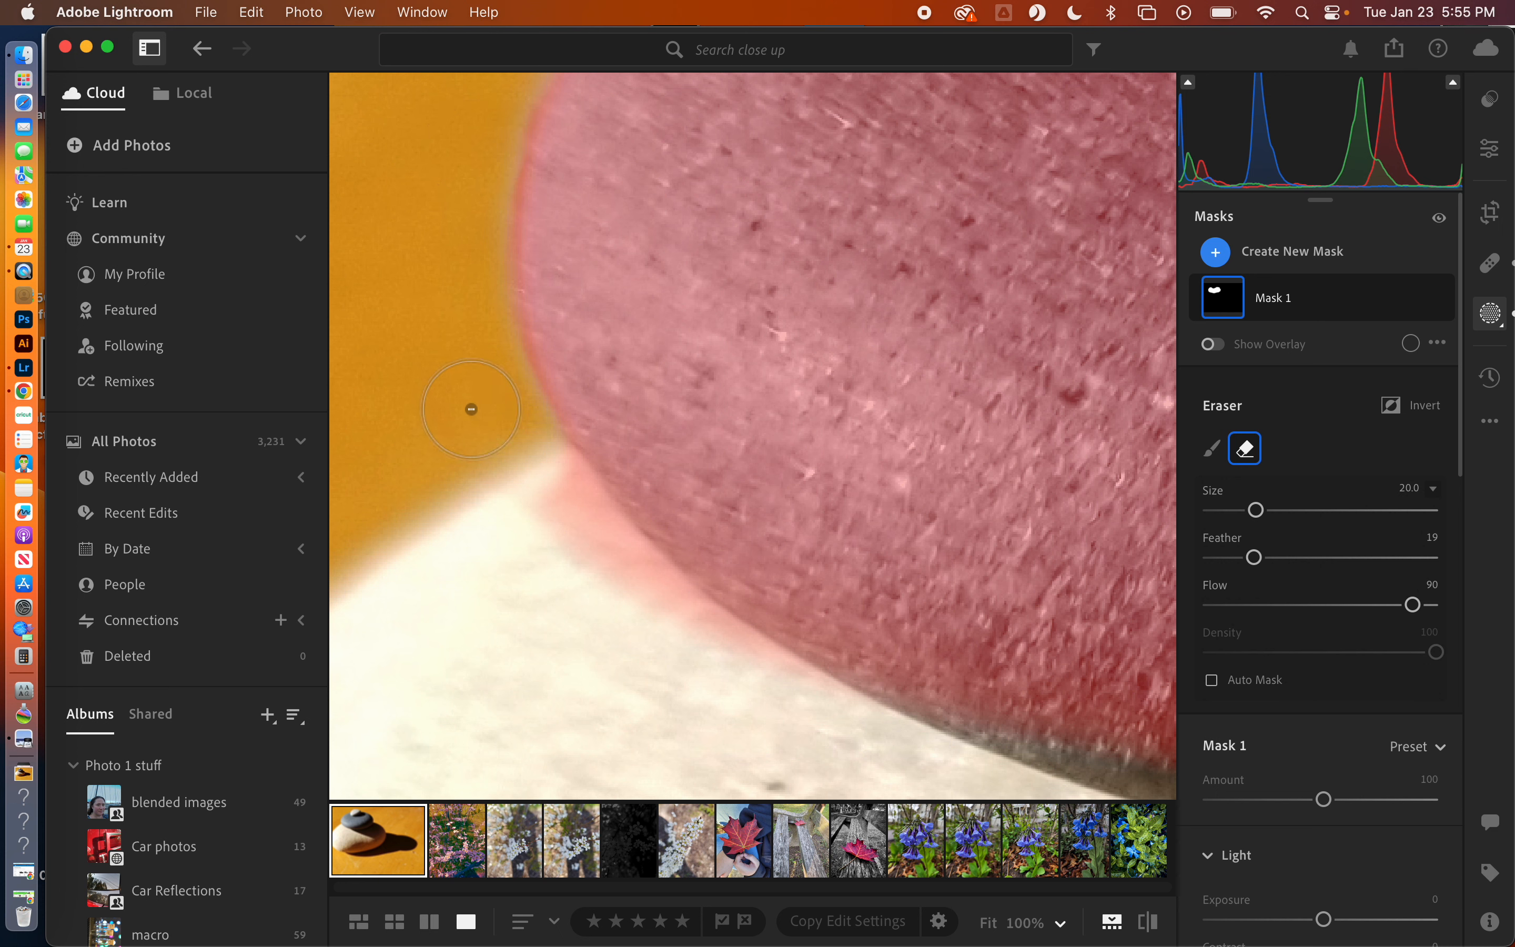
mouse_move(472, 409)
mouse_down()
mouse_move(645, 636)
mouse_move(718, 676)
mouse_move(541, 483)
mouse_up()
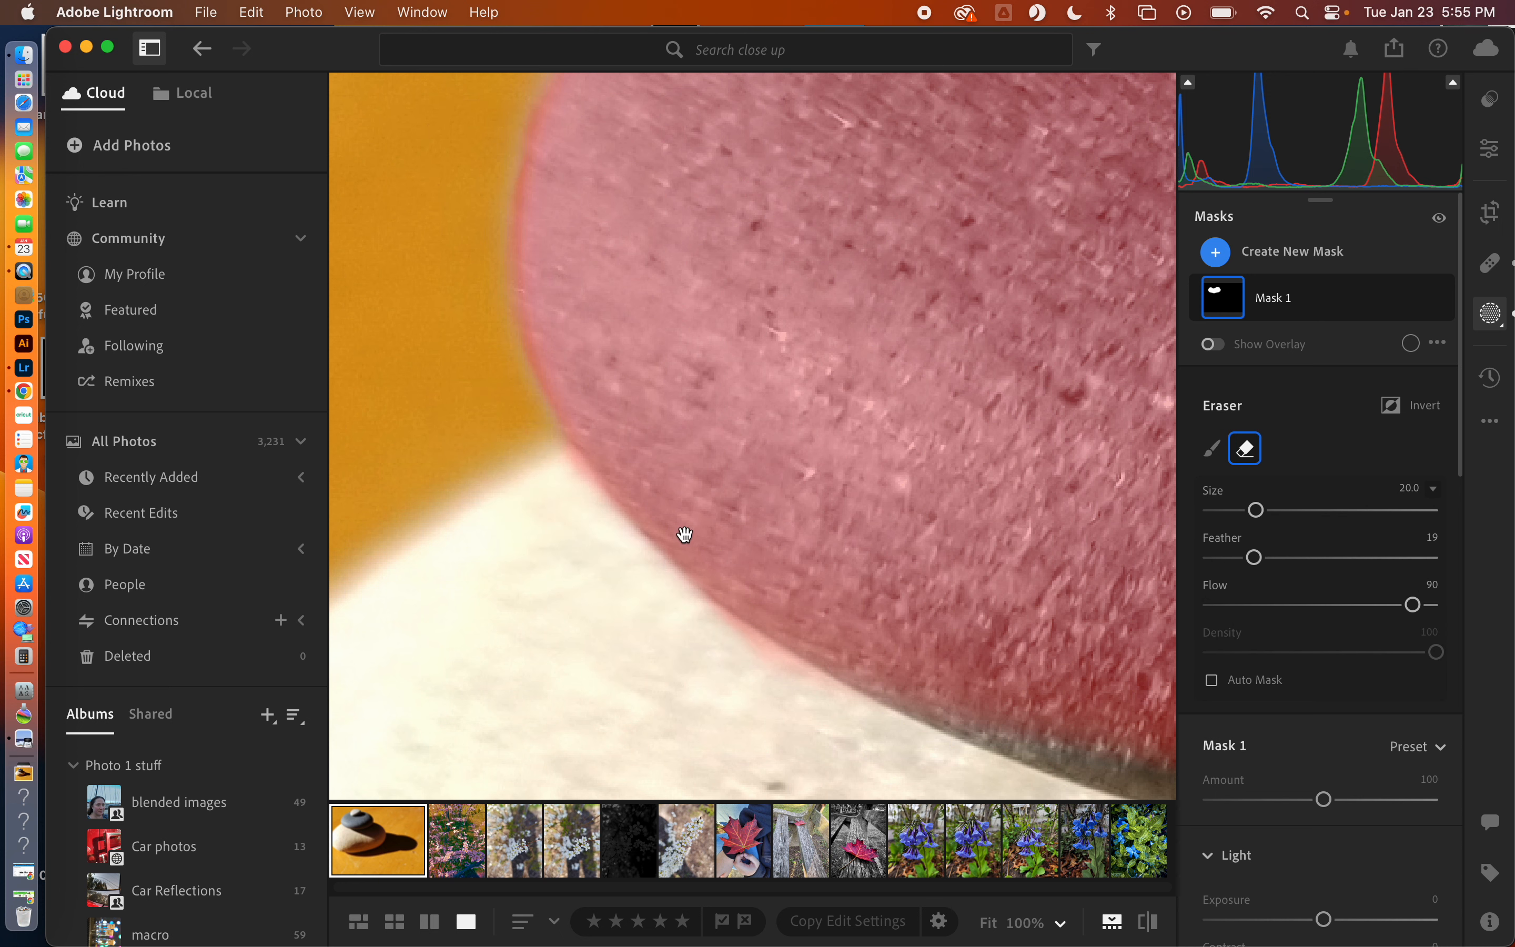
drag(685, 534, 511, 589)
scroll(643, 470, down, 10)
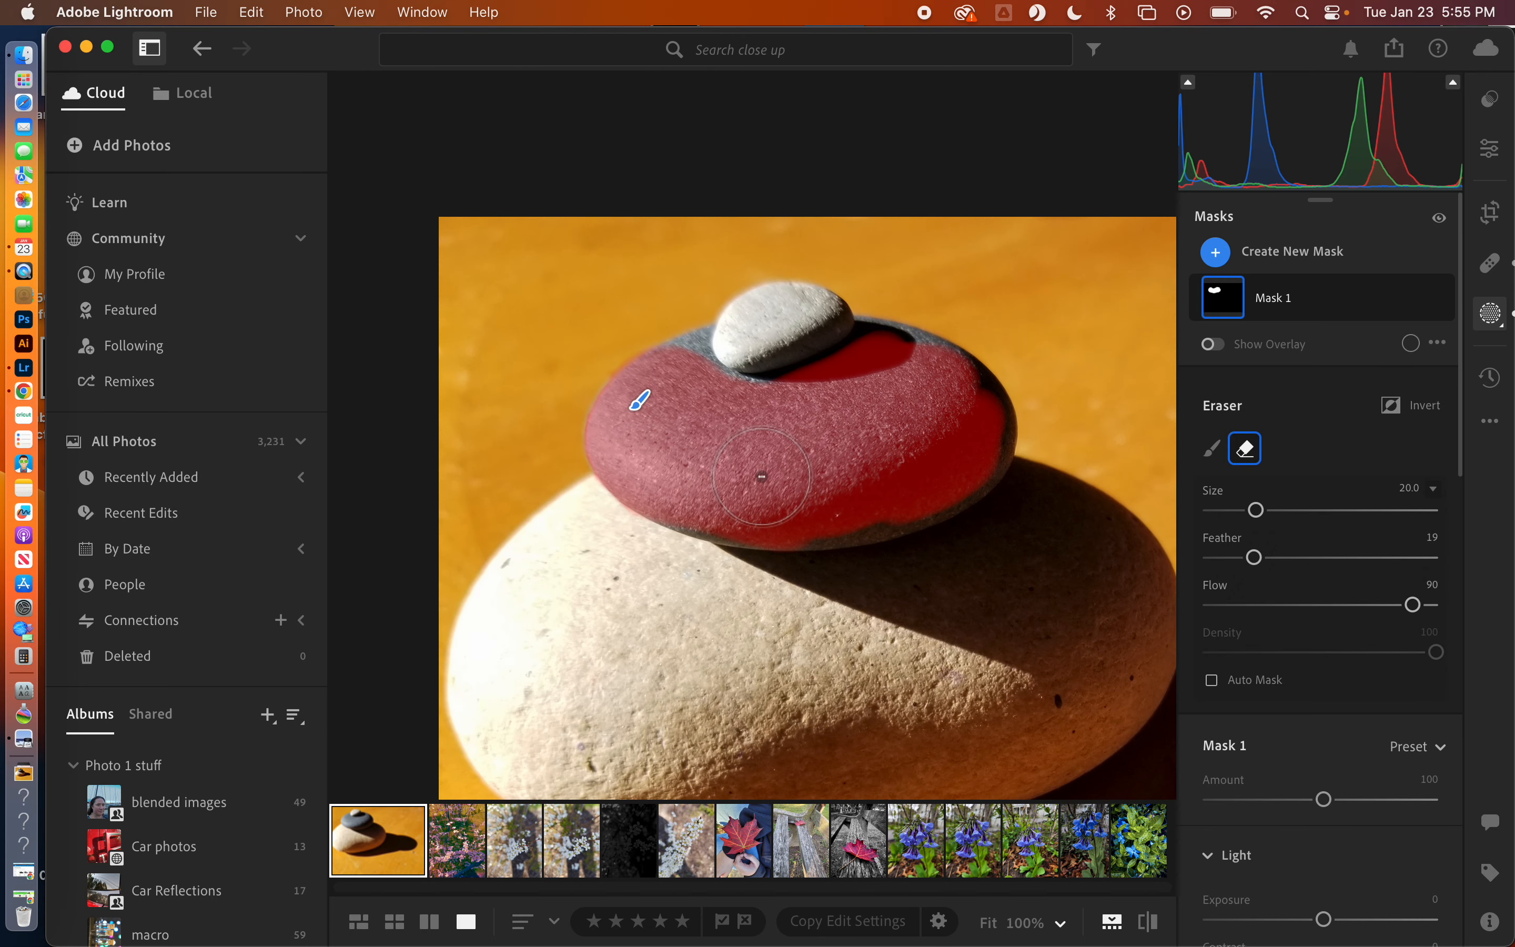
- Reduce the mask brush size to 11 and paint in the unmasked areas along the dark stone's right and lower edges
click(1212, 448)
scroll(827, 375, down, 5)
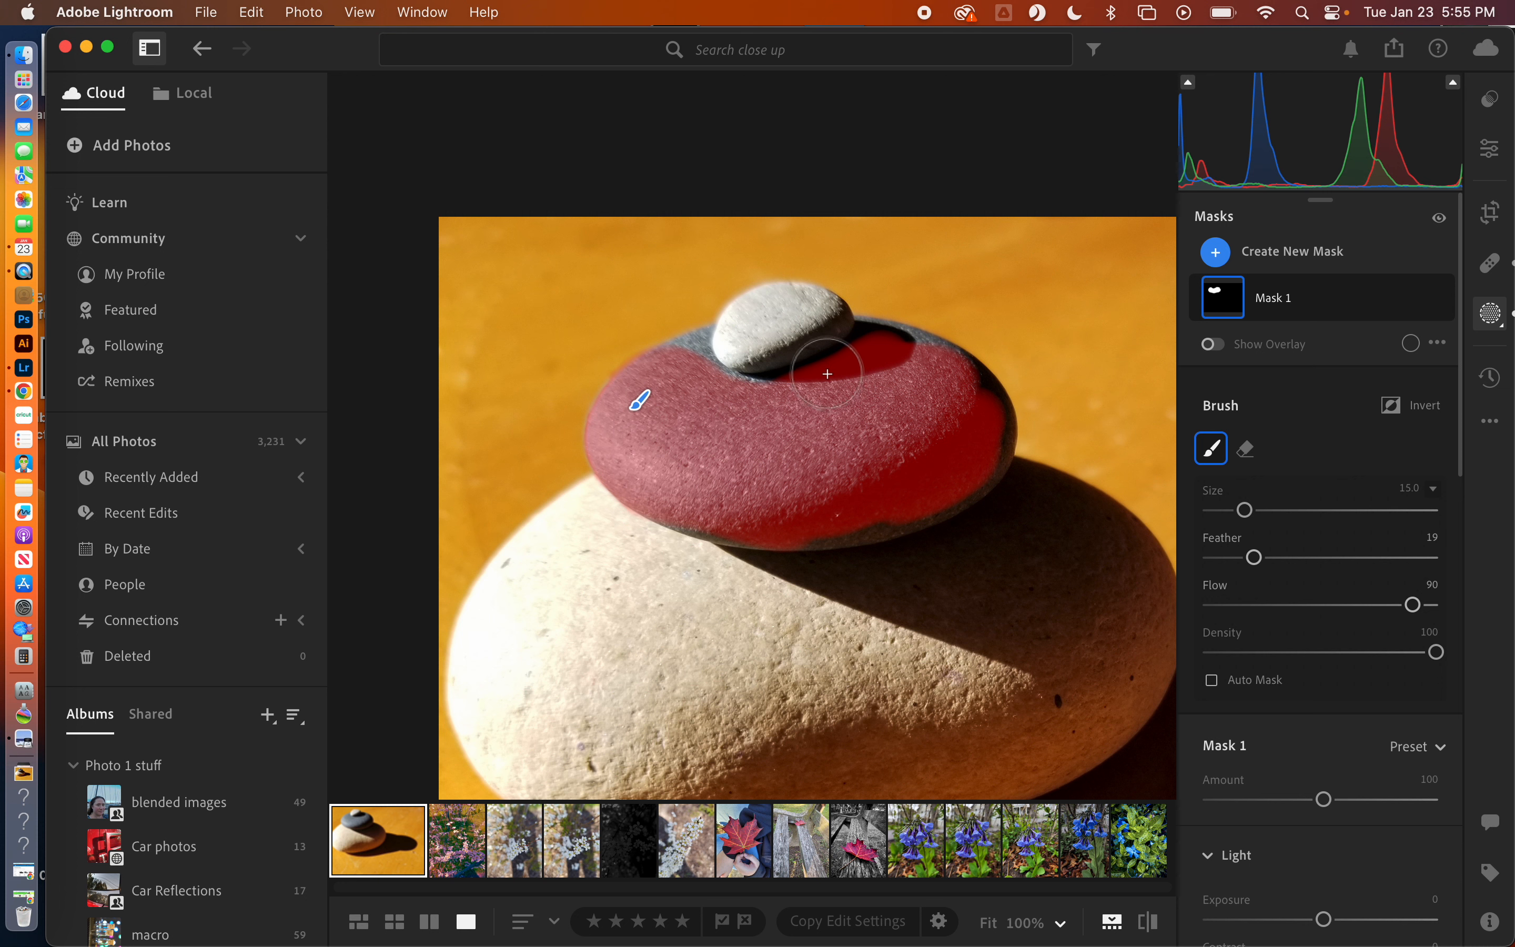
scroll(827, 375, down, 4)
mouse_move(805, 532)
mouse_down()
mouse_move(952, 488)
mouse_move(986, 455)
mouse_move(988, 417)
mouse_move(970, 383)
mouse_move(874, 342)
mouse_move(800, 392)
mouse_up()
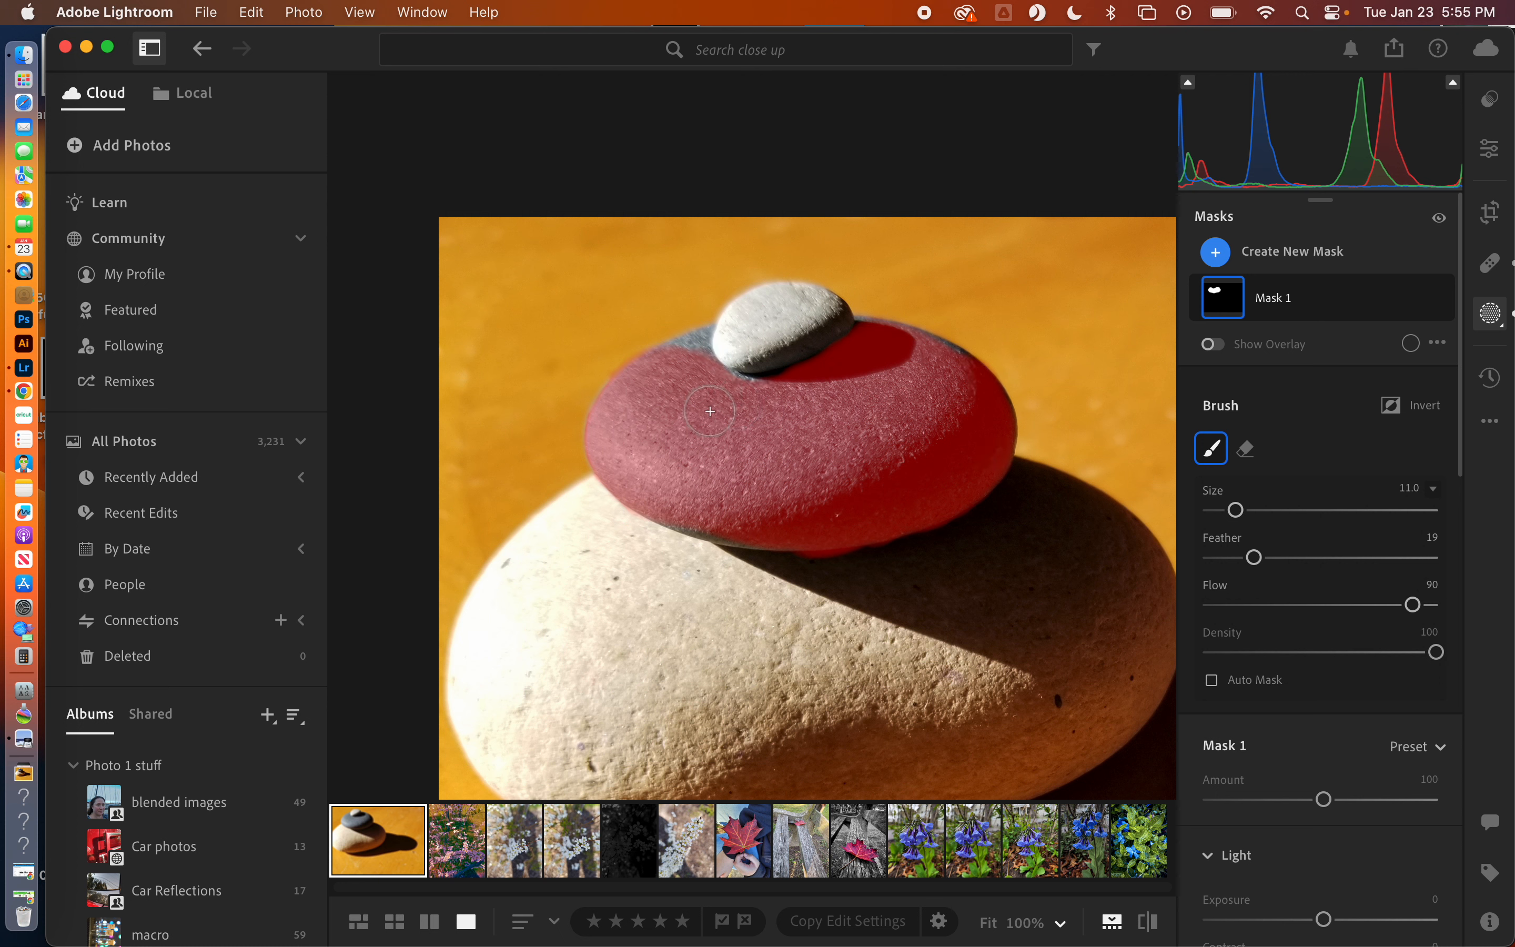
drag(711, 411, 721, 438)
right_click(707, 518)
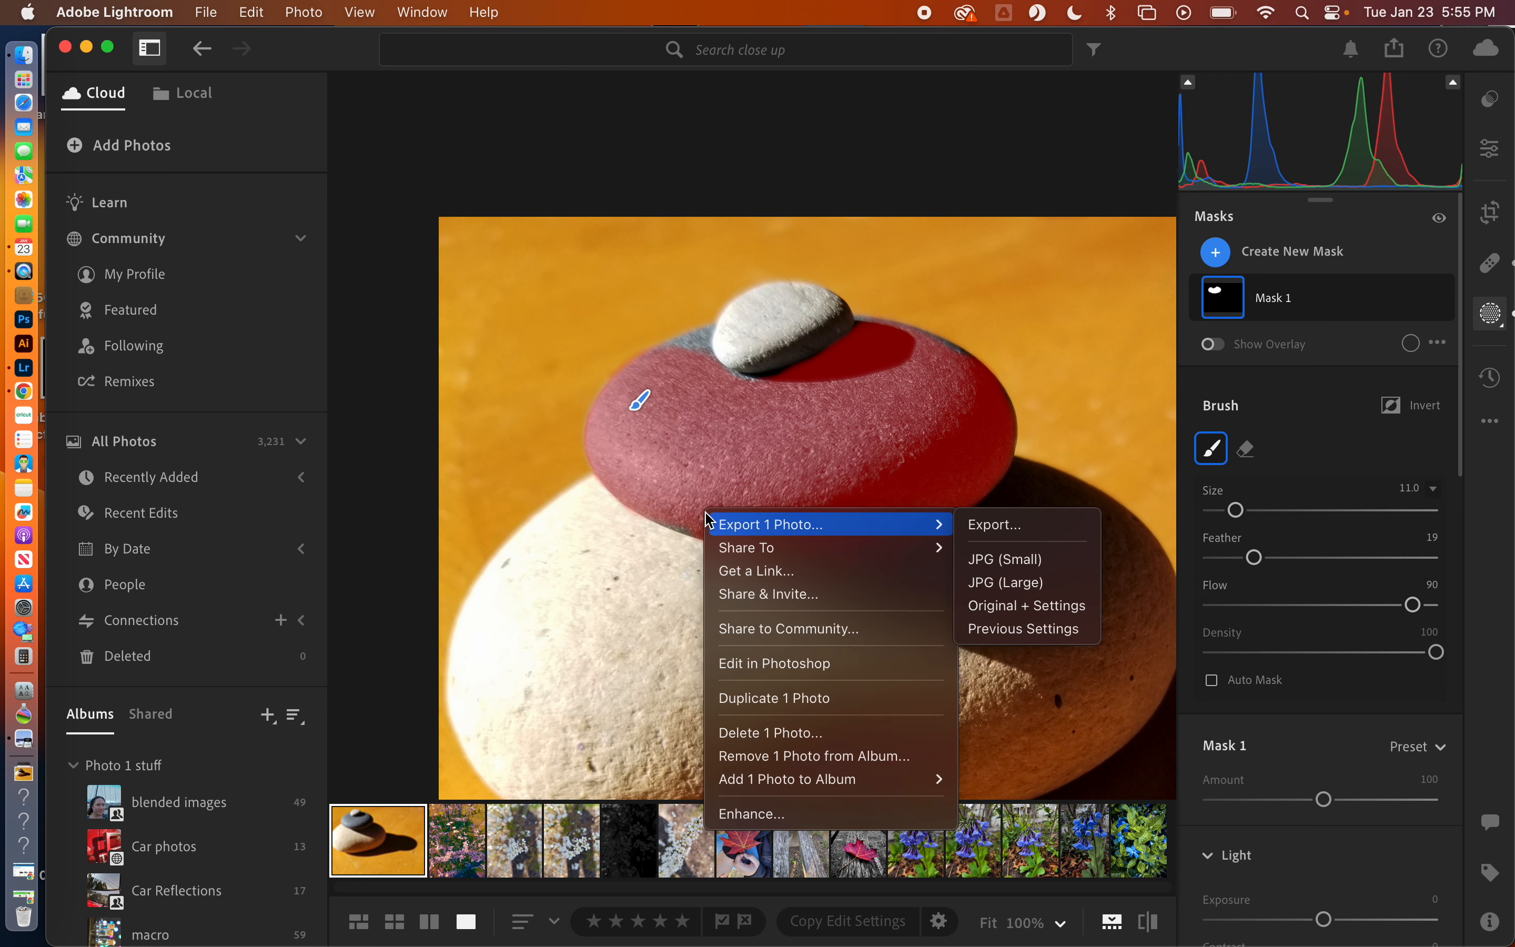
key(Escape)
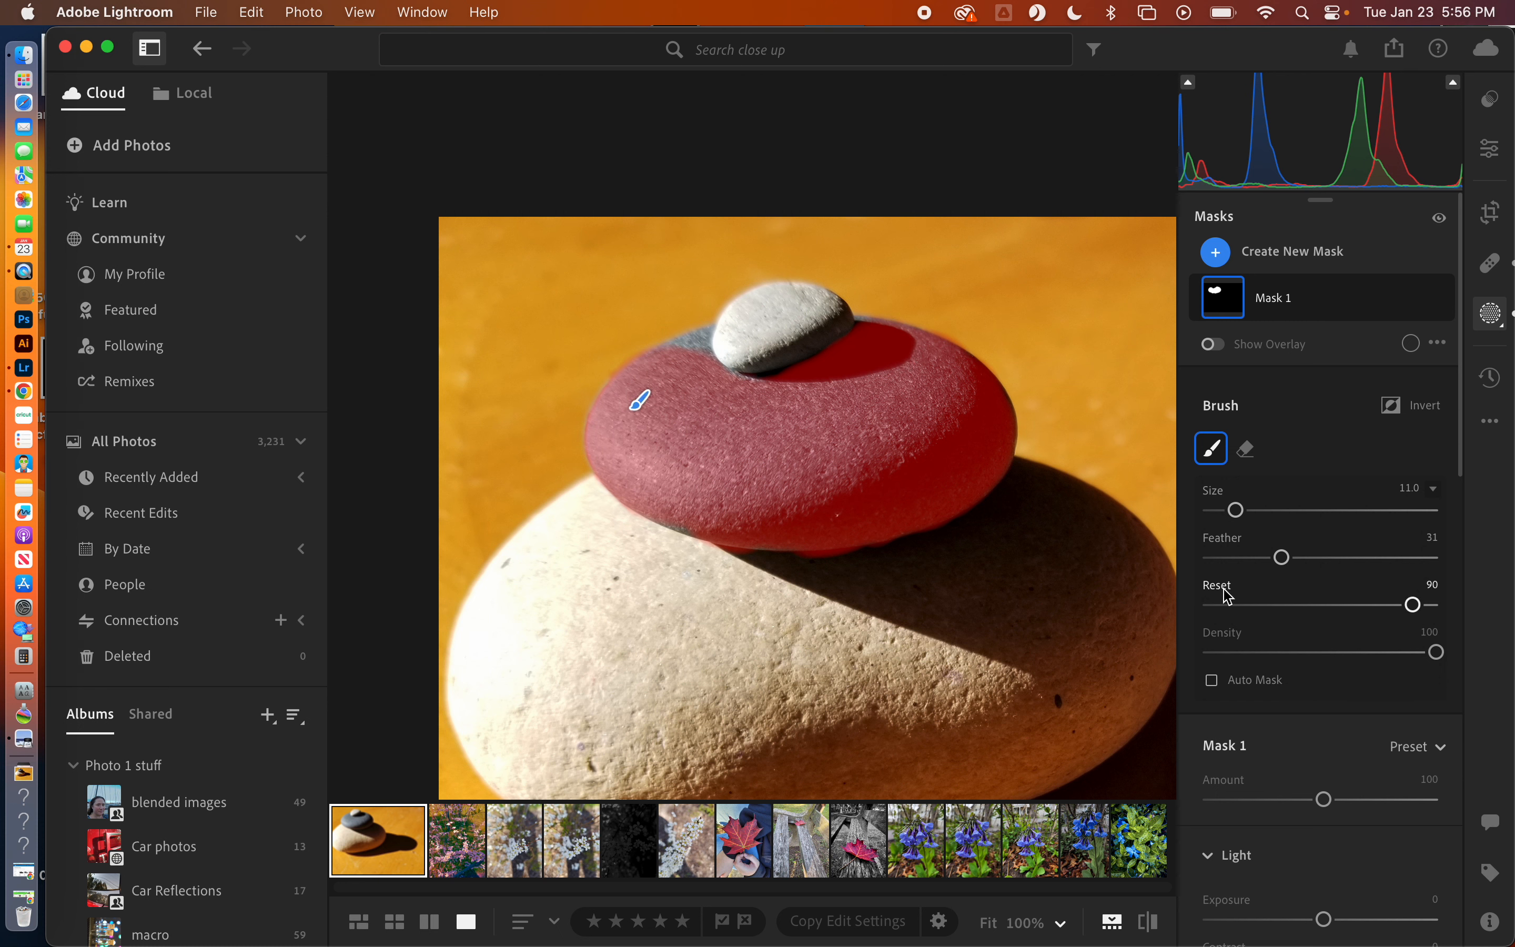
- Set the color Temp of the dark stone's mask to +54
scroll(1296, 681, down, 5)
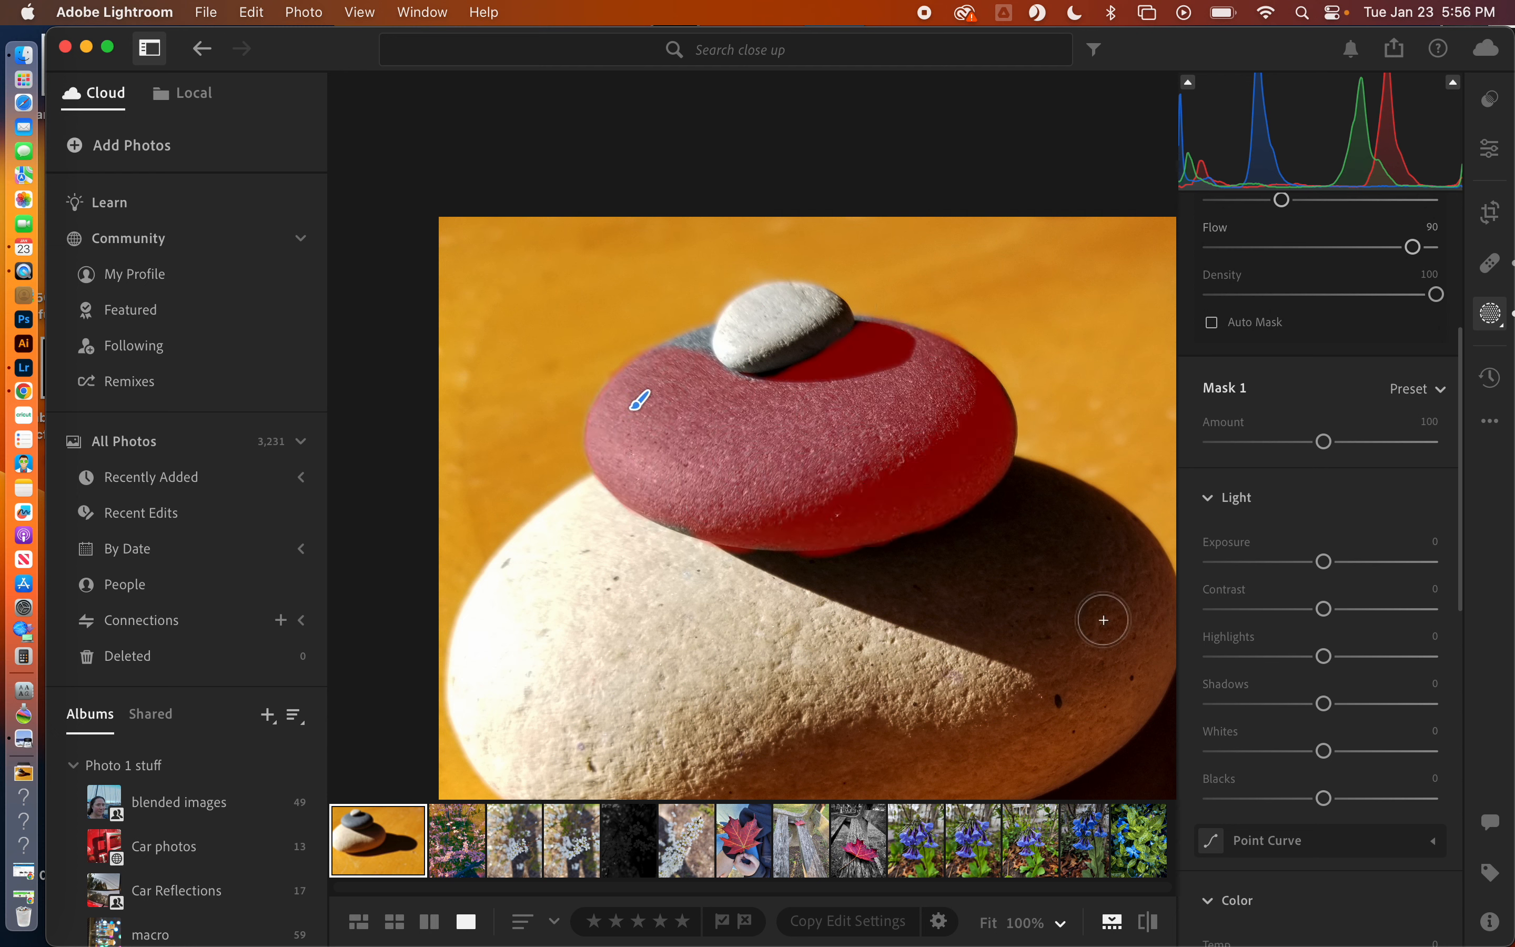
scroll(1293, 703, down, 10)
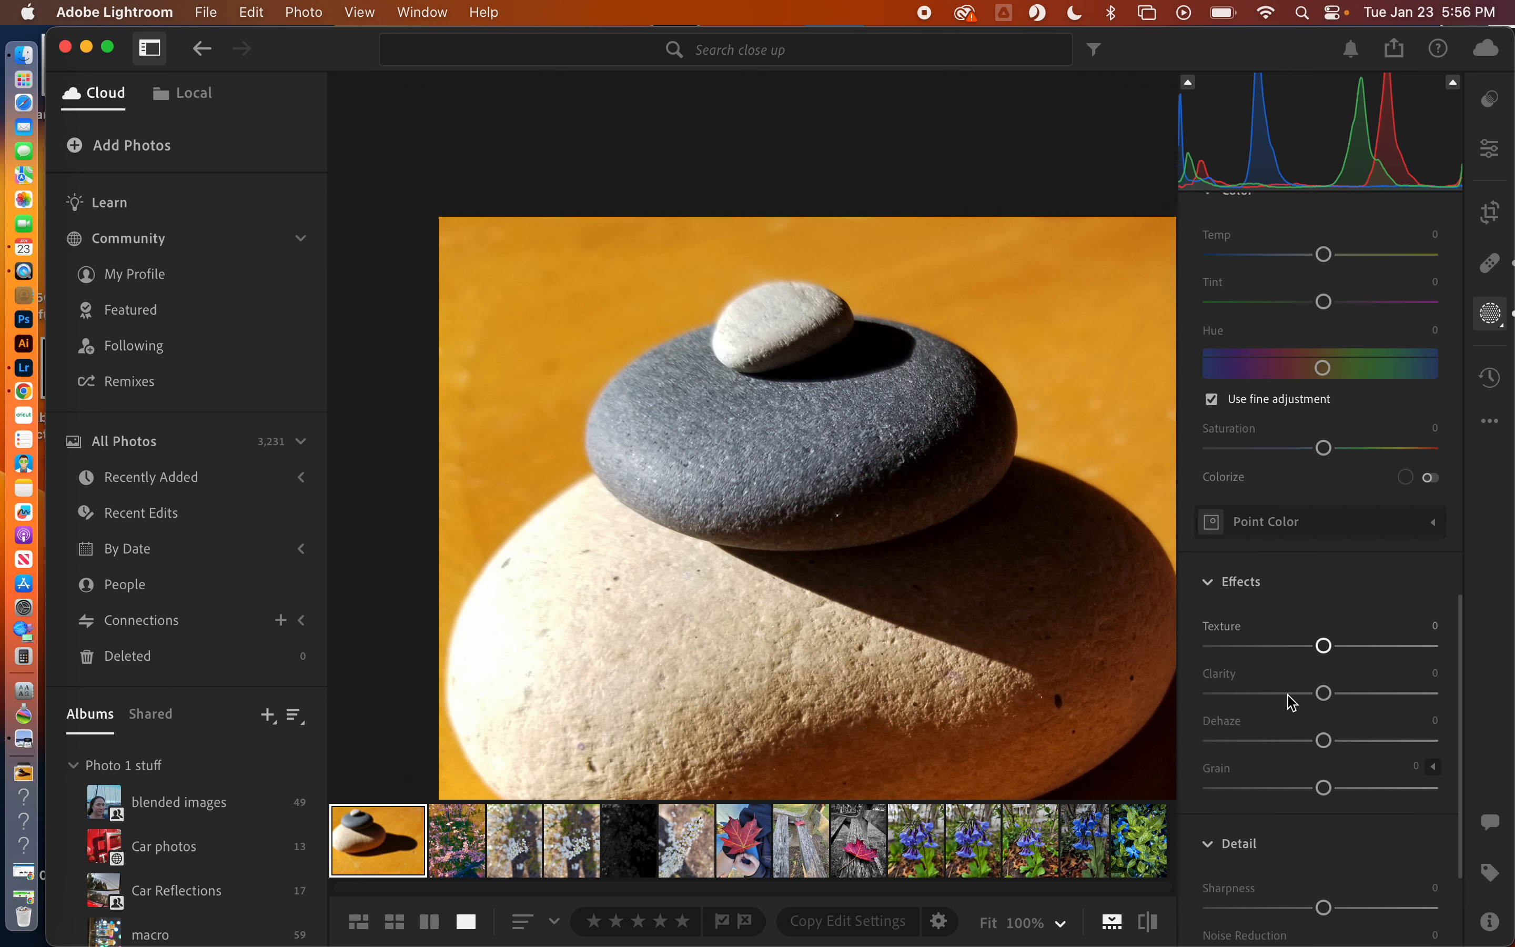
scroll(1293, 703, up, 8)
scroll(1287, 680, up, 3)
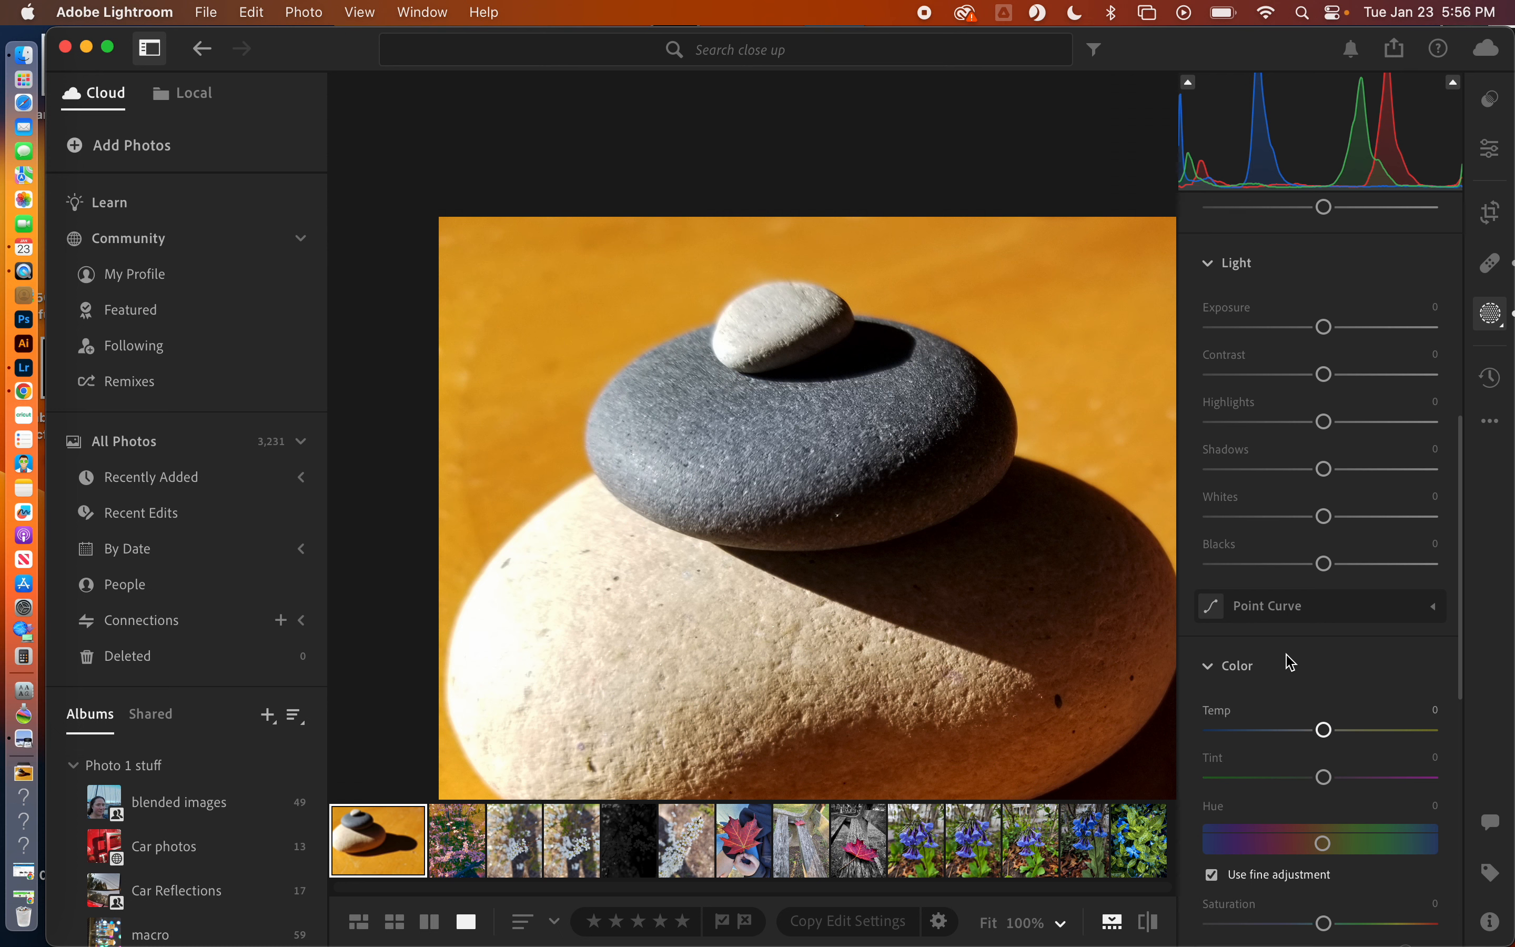
scroll(1326, 652, down, 6)
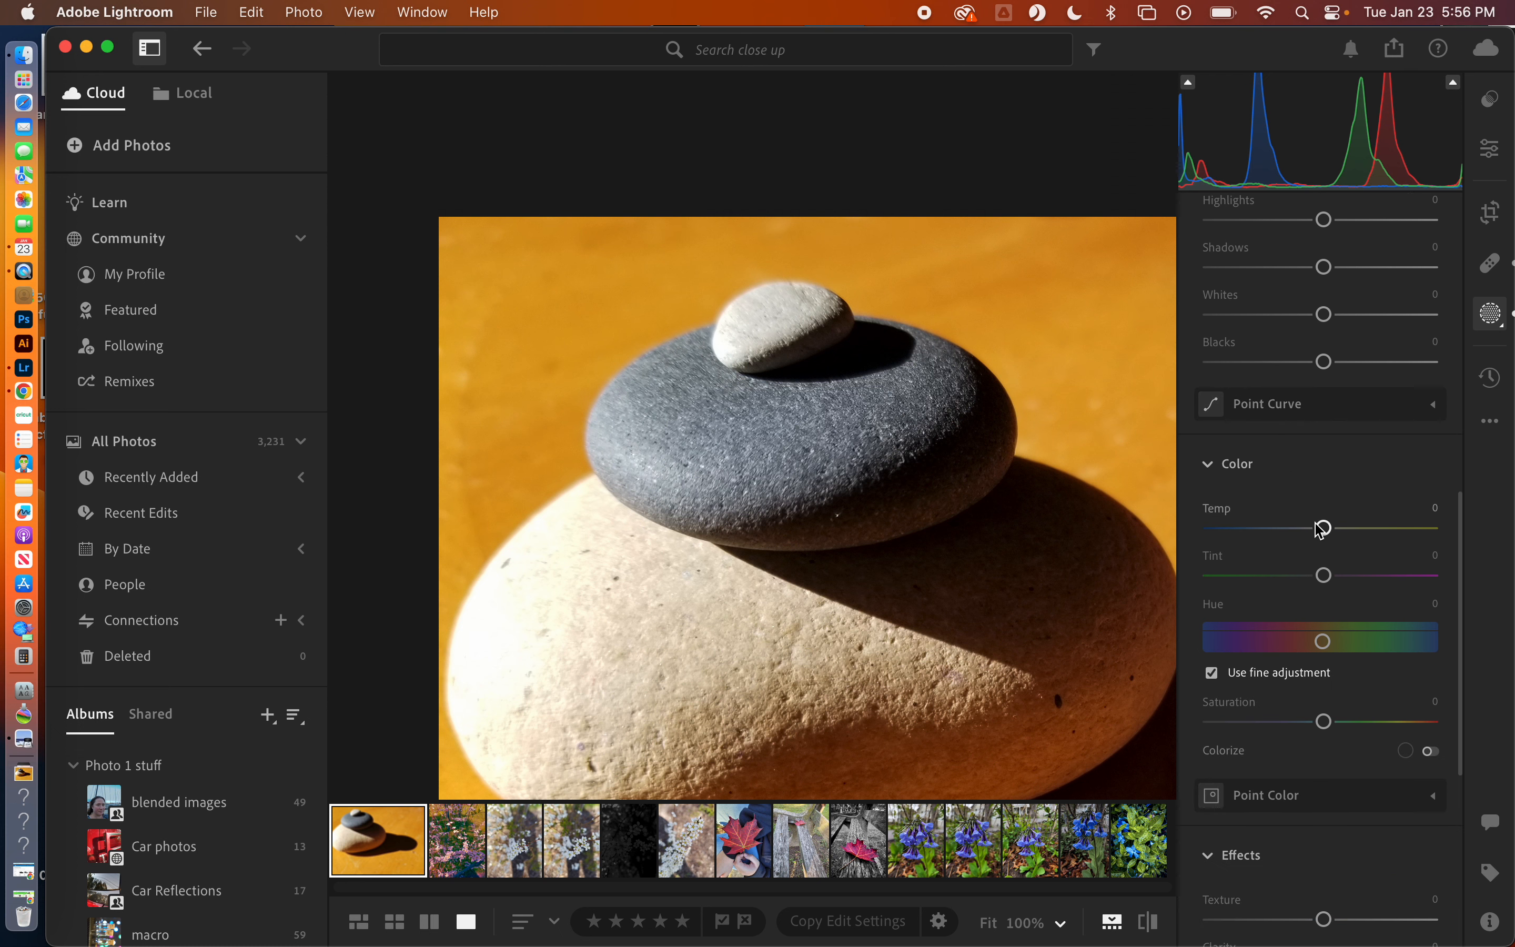
drag(1334, 538, 1385, 529)
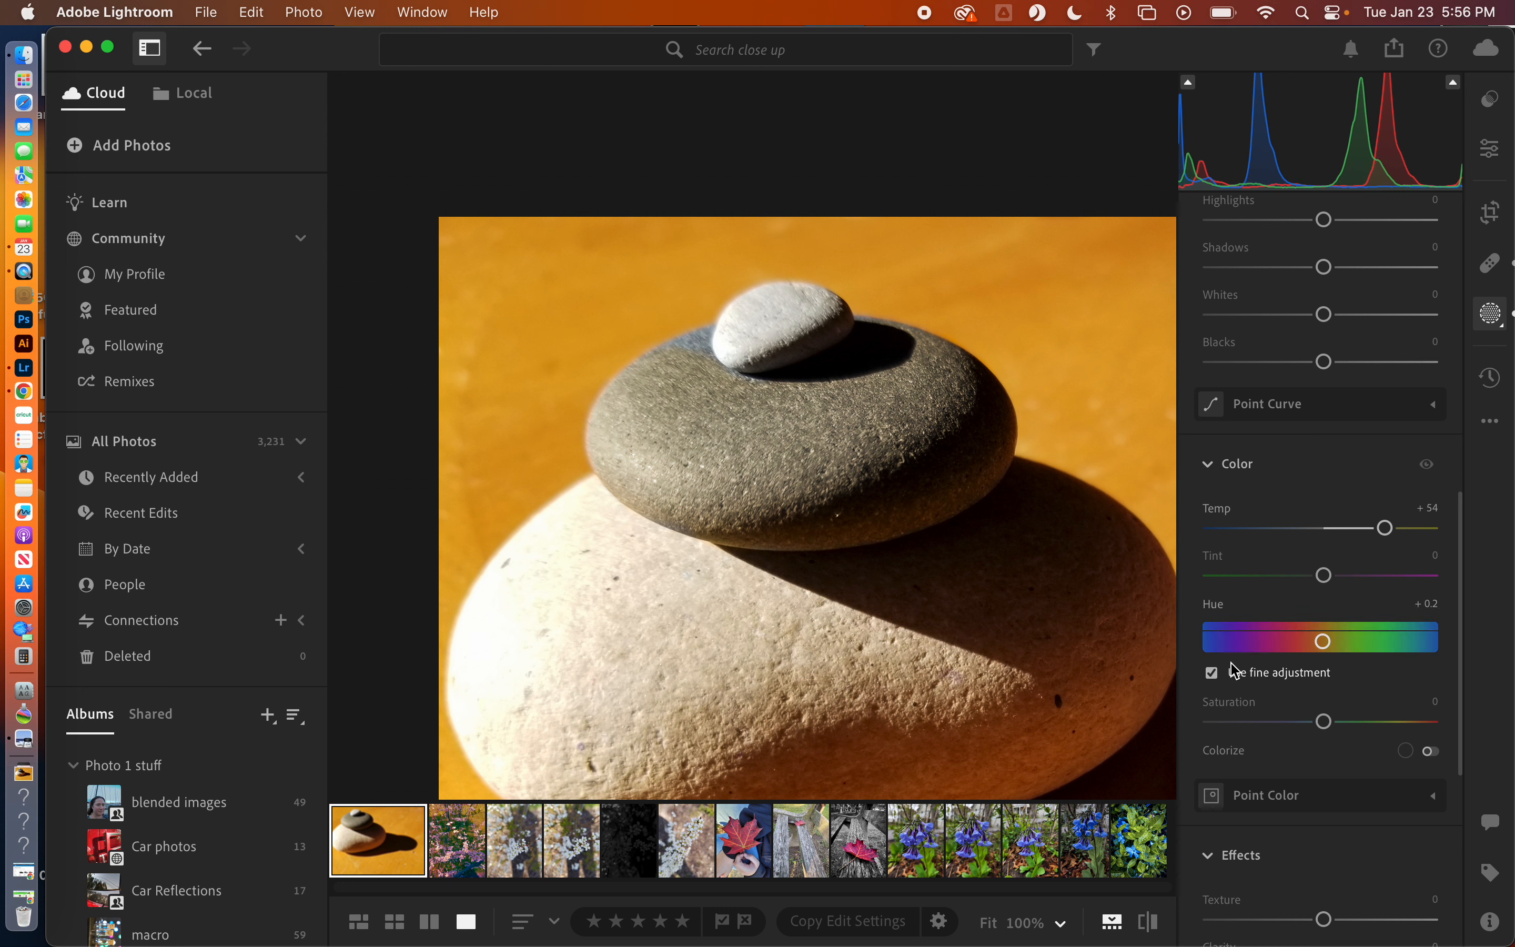
- Turn off fine hue adjustment and shift the mask's Hue to −63.8, followed by −100.7
click(1213, 673)
drag(1321, 641, 1279, 640)
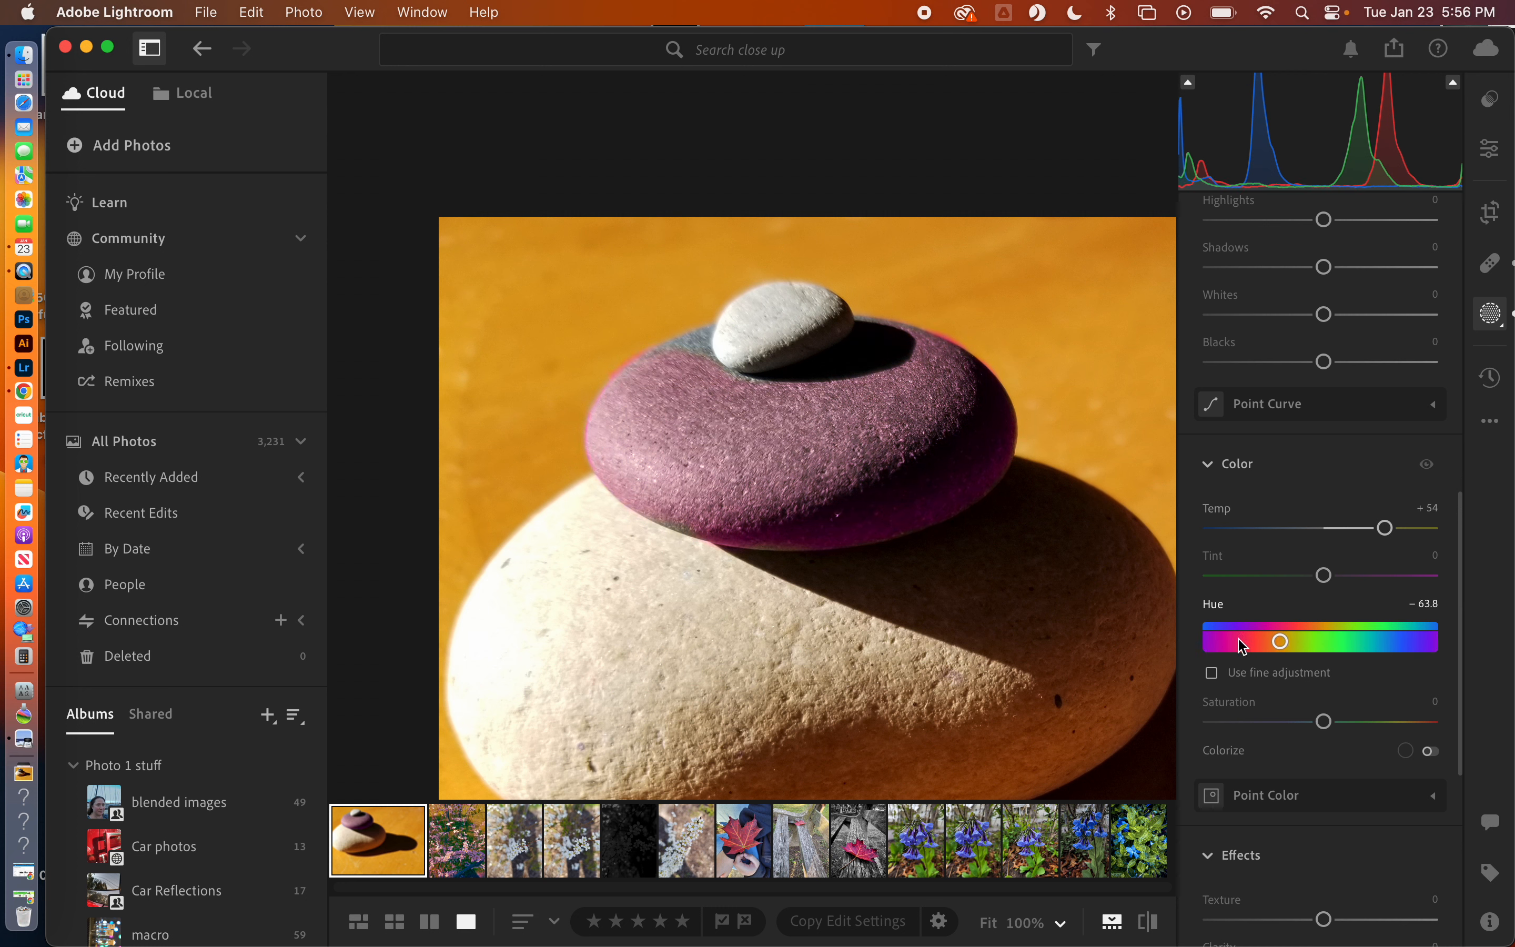
click(1212, 673)
click(1212, 673)
mouse_move(1280, 640)
mouse_down()
mouse_move(1440, 636)
mouse_move(1377, 620)
mouse_move(1473, 607)
mouse_move(1272, 611)
mouse_move(1256, 627)
mouse_up()
- Recolor the dark stone blue with the mask's Temp at −100 and Hue at +8.8, and return to the overall photo adjustments
drag(1384, 528, 1201, 531)
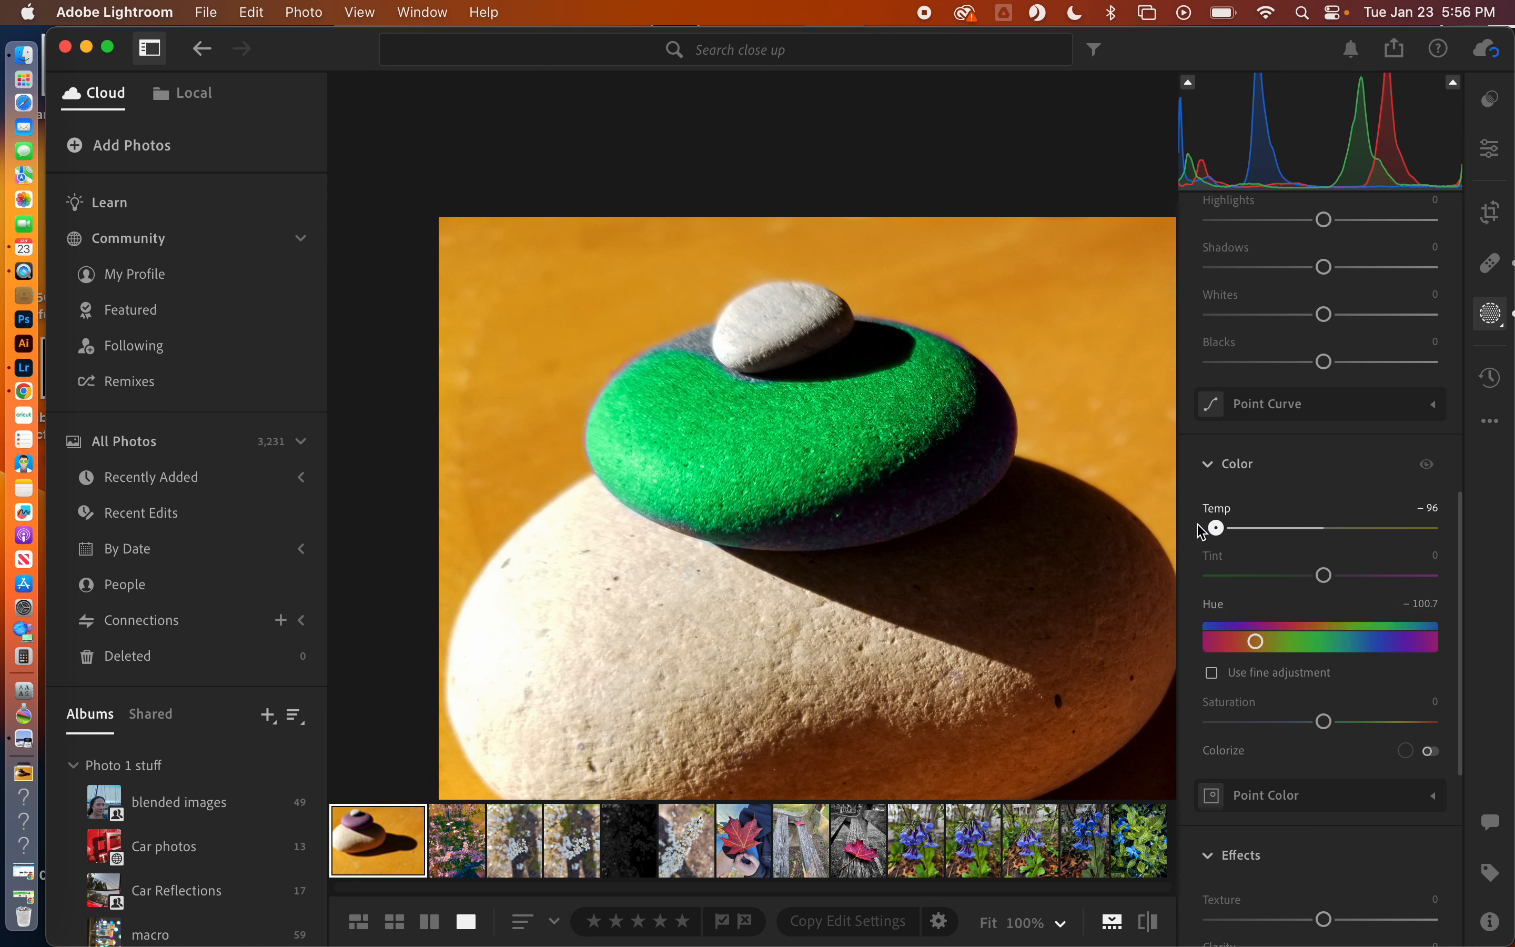
drag(1255, 640, 1327, 635)
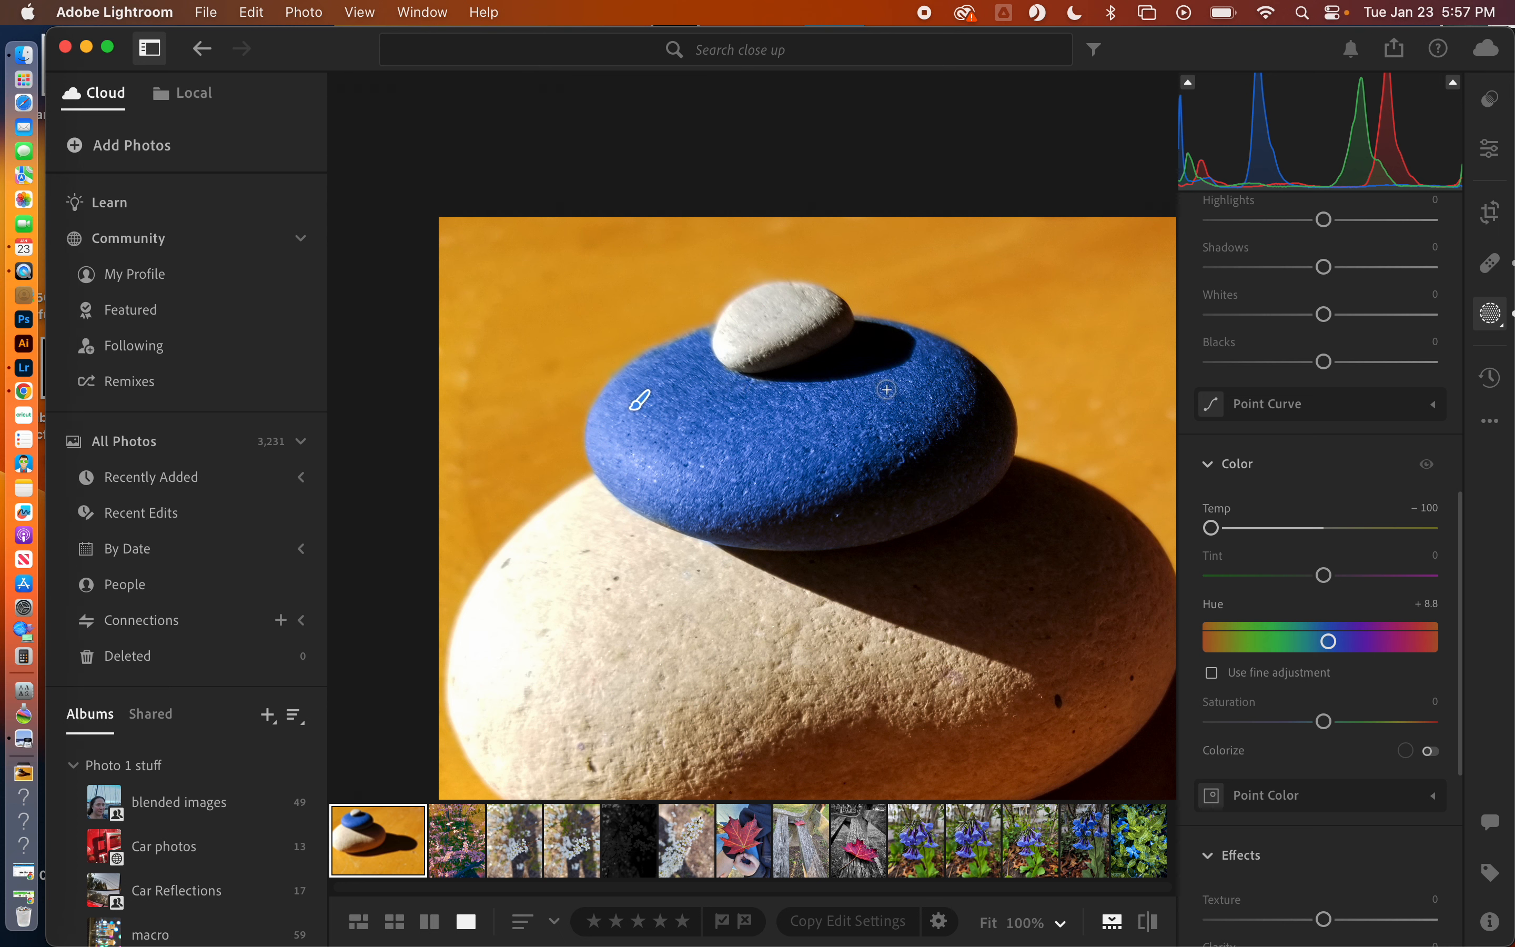
click(1496, 154)
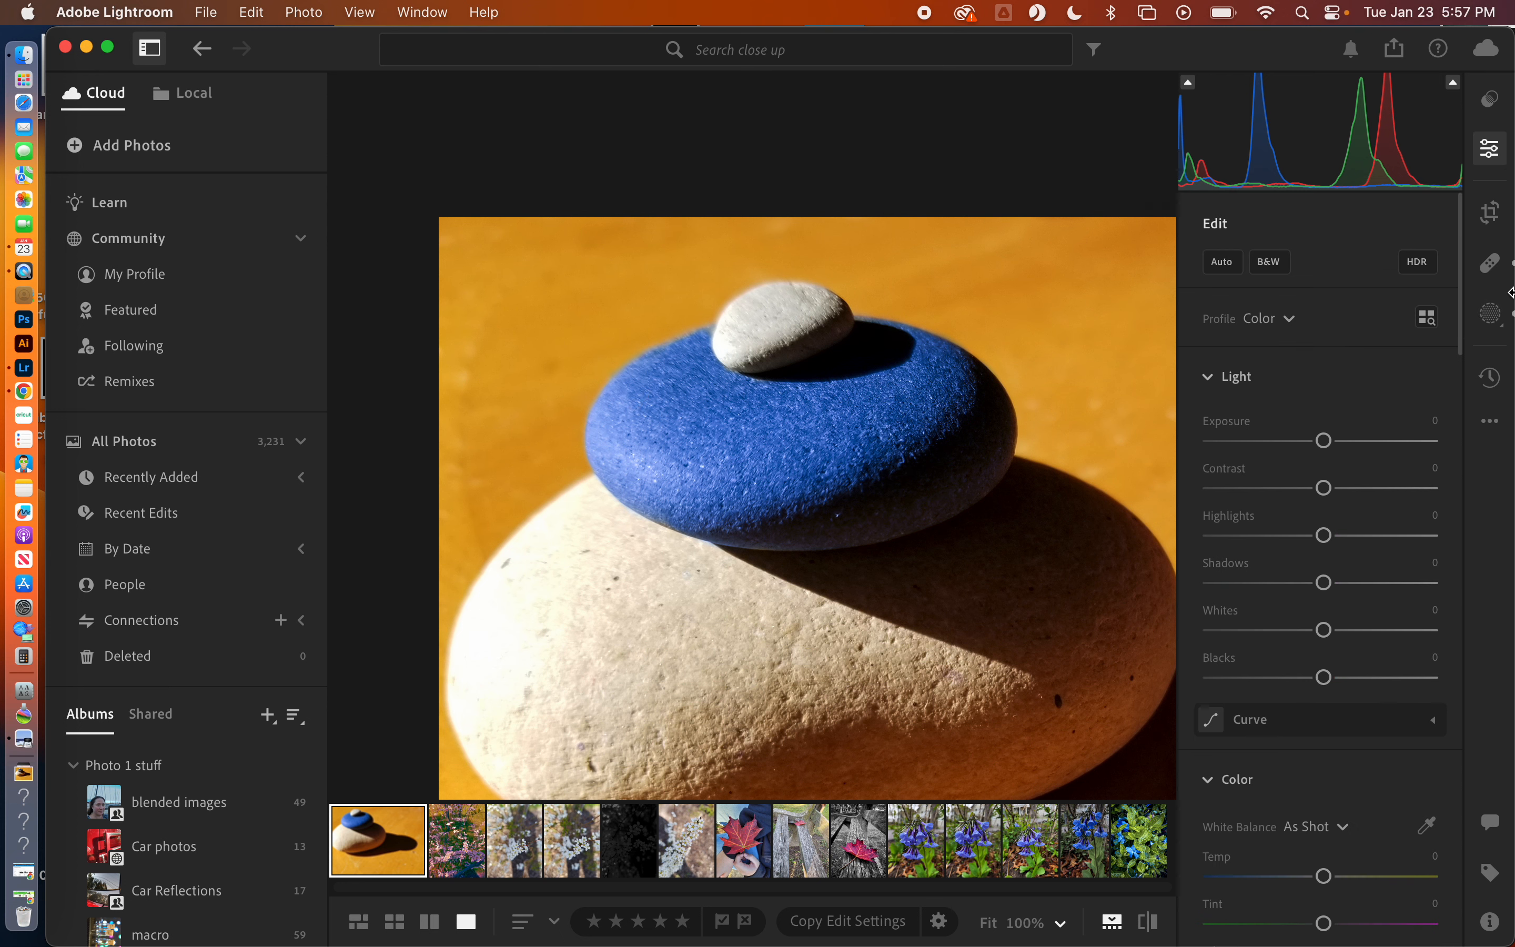
- Look over the whole photo and browse the light, color, Color Mixer and Color Grading adjustments
click(935, 466)
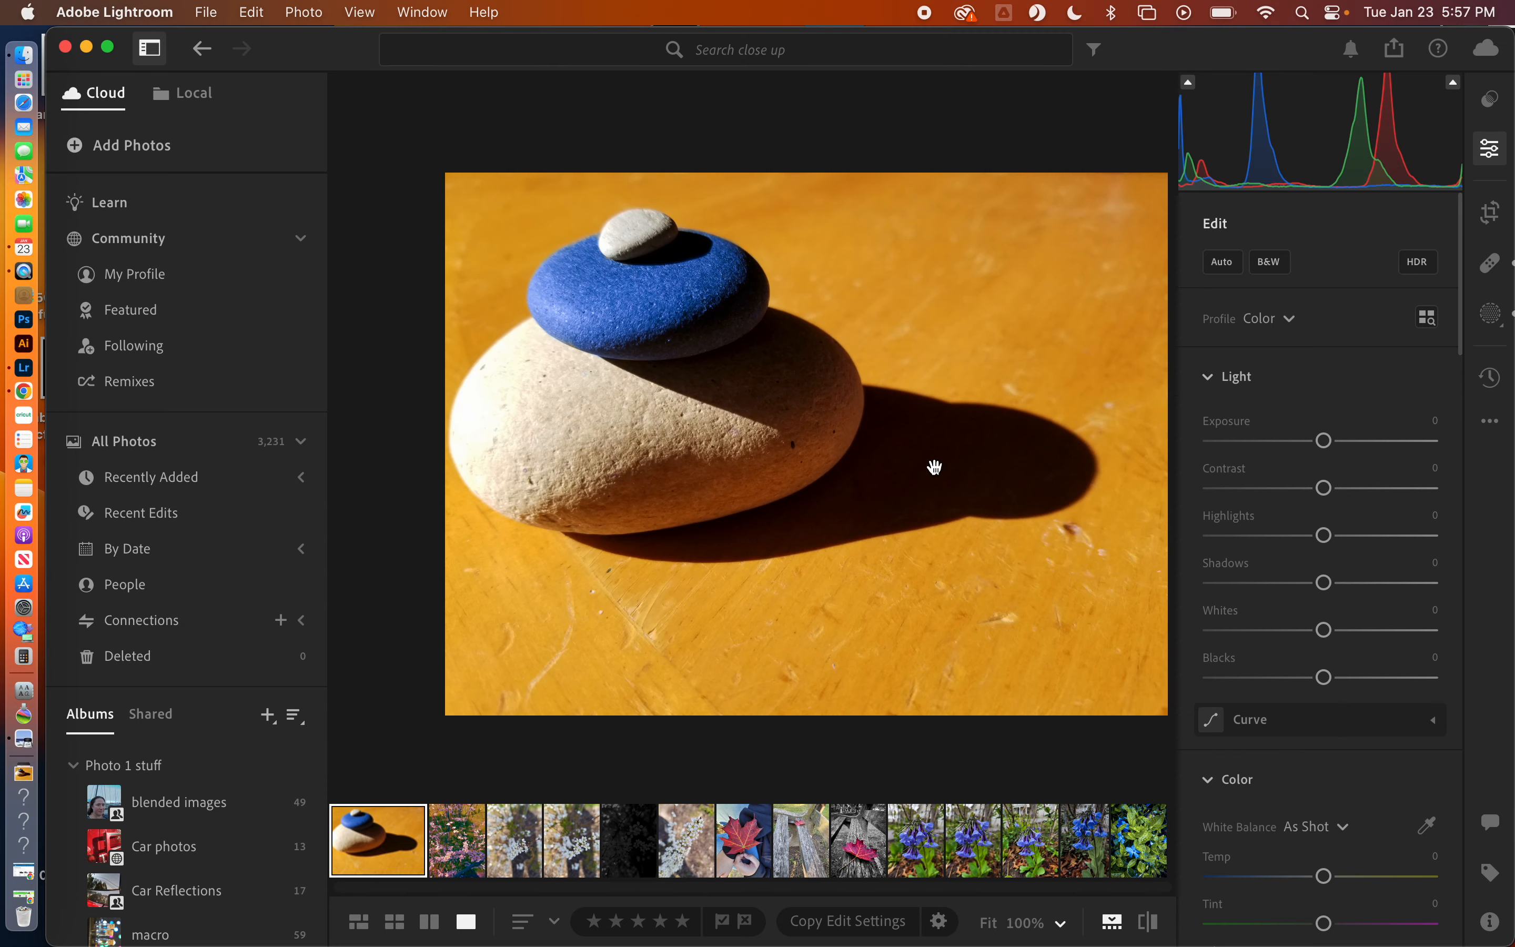
click(919, 477)
click(922, 481)
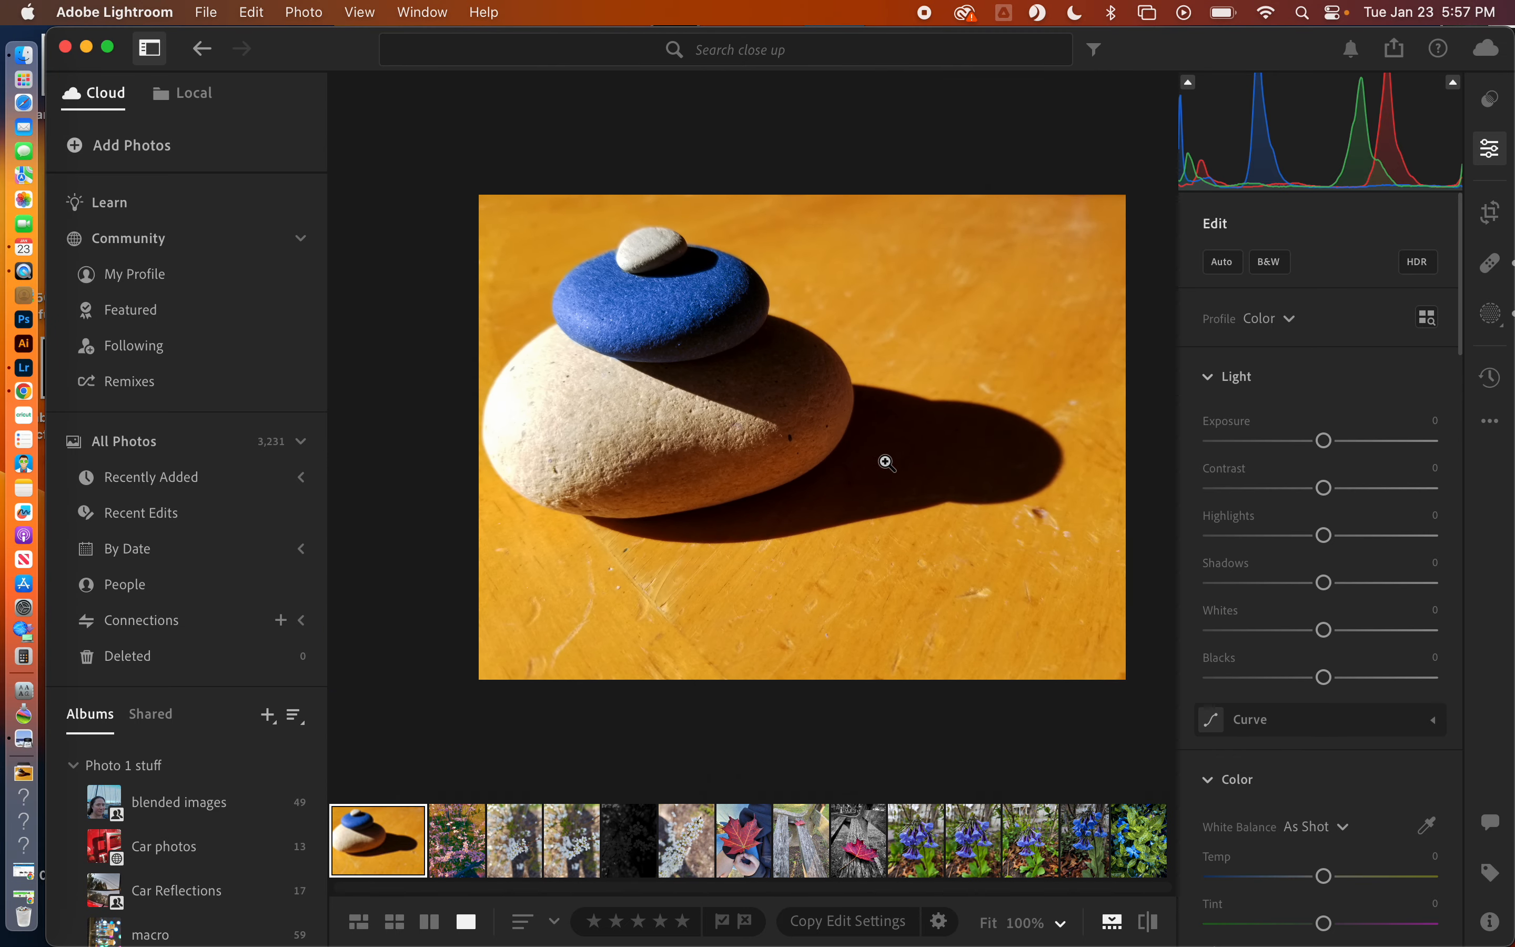
scroll(1296, 626, down, 3)
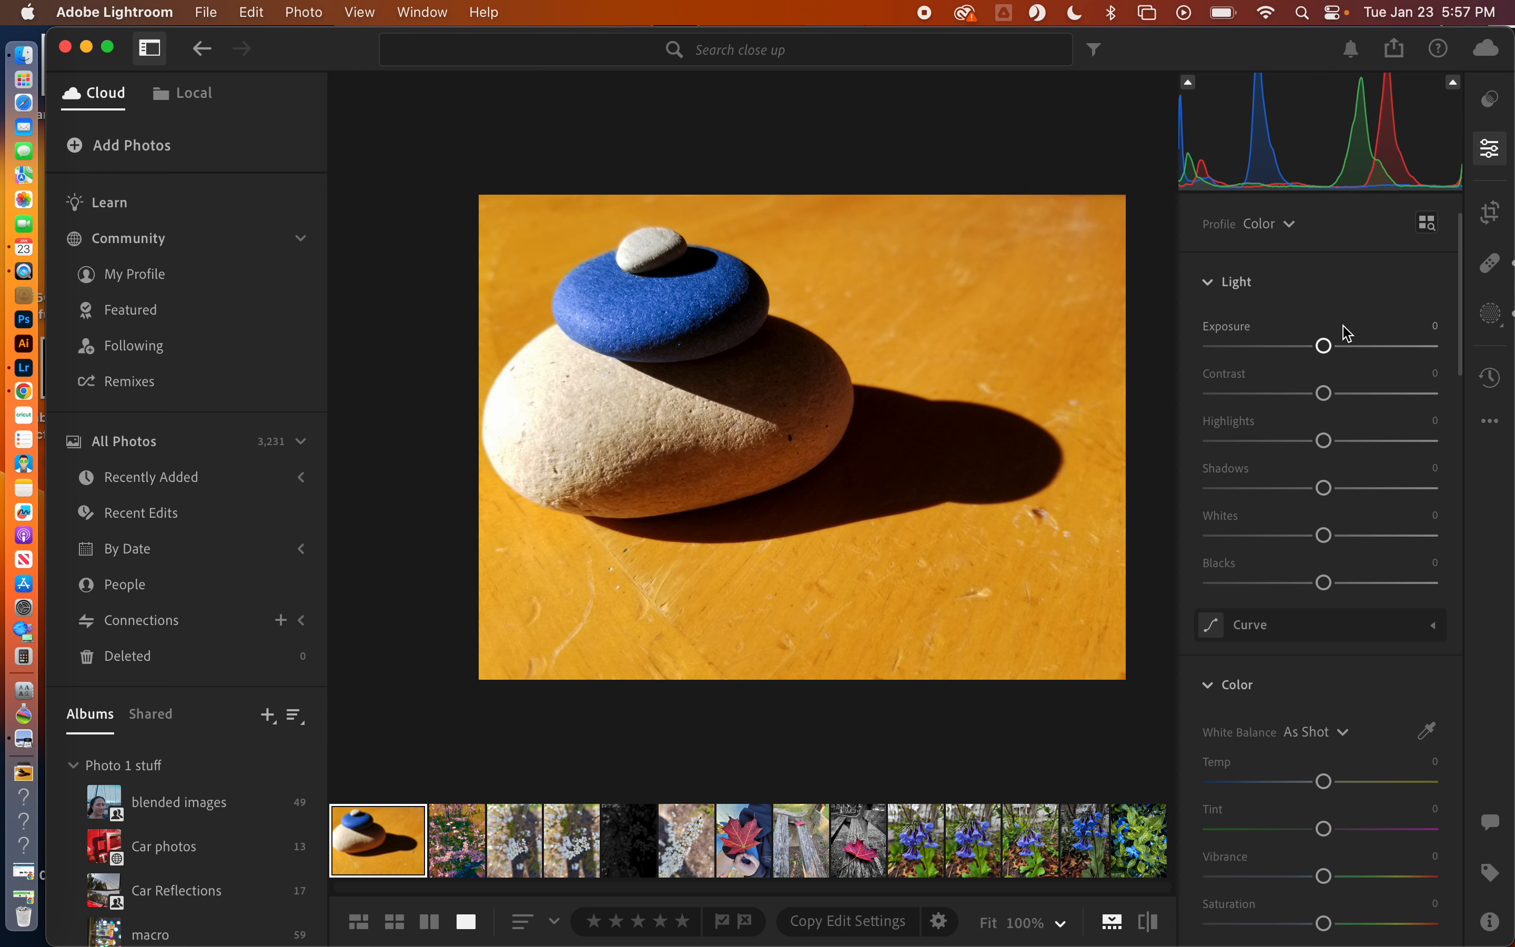
mouse_move(1323, 393)
mouse_down()
mouse_move(1278, 395)
mouse_move(1386, 396)
mouse_move(1276, 392)
mouse_move(1325, 391)
mouse_up()
scroll(1325, 541, down, 10)
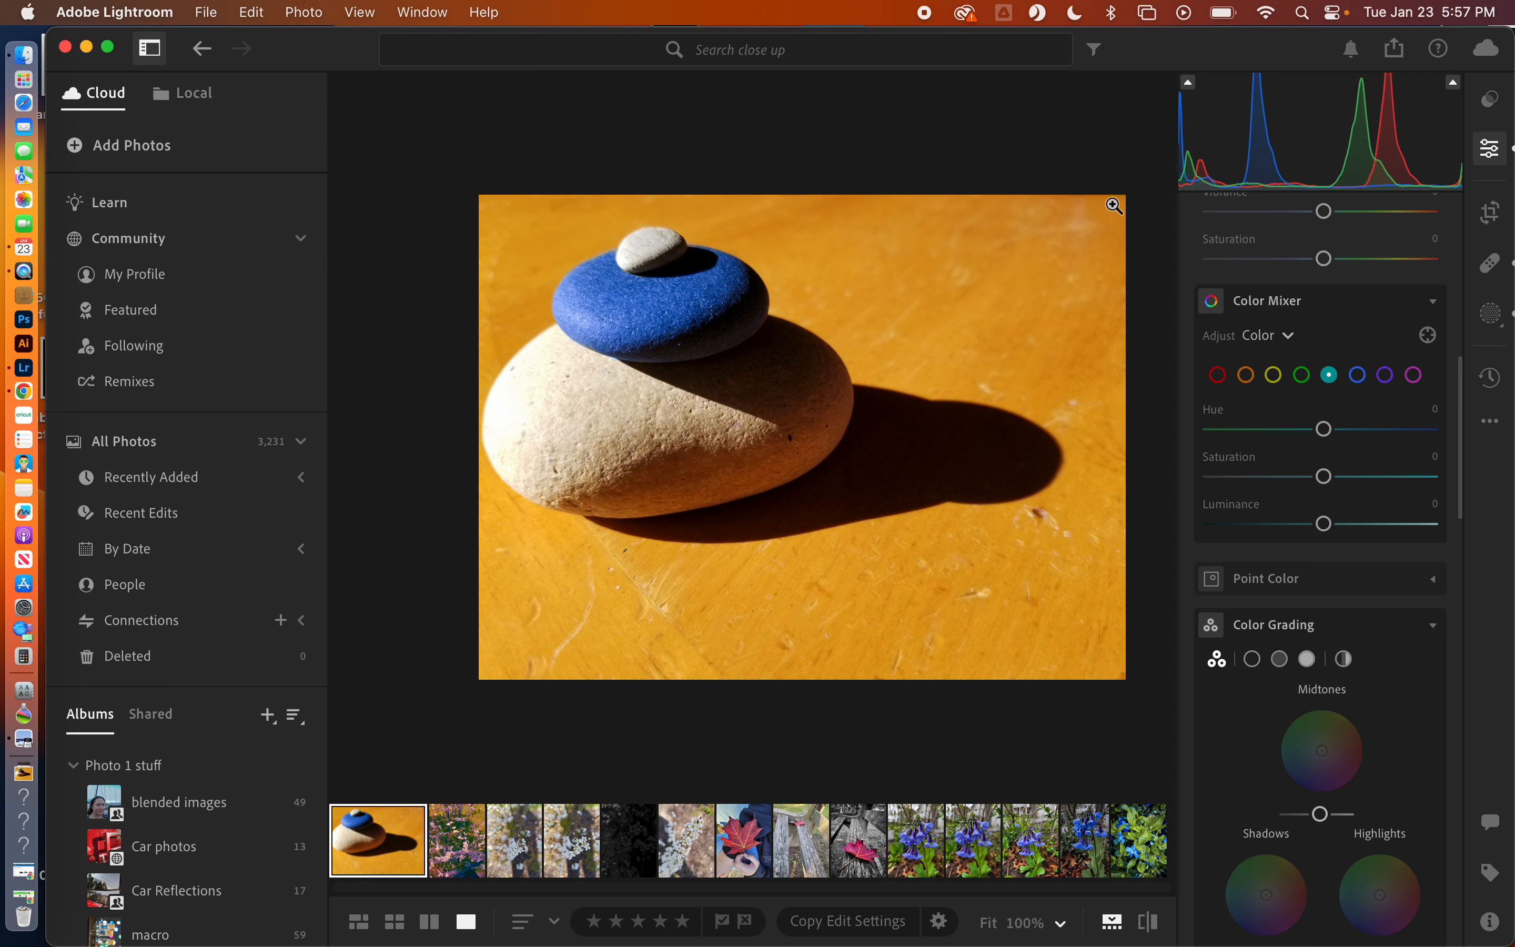
- Create a new brush mask and paint over the small top stone, with the brush size at 10
click(717, 220)
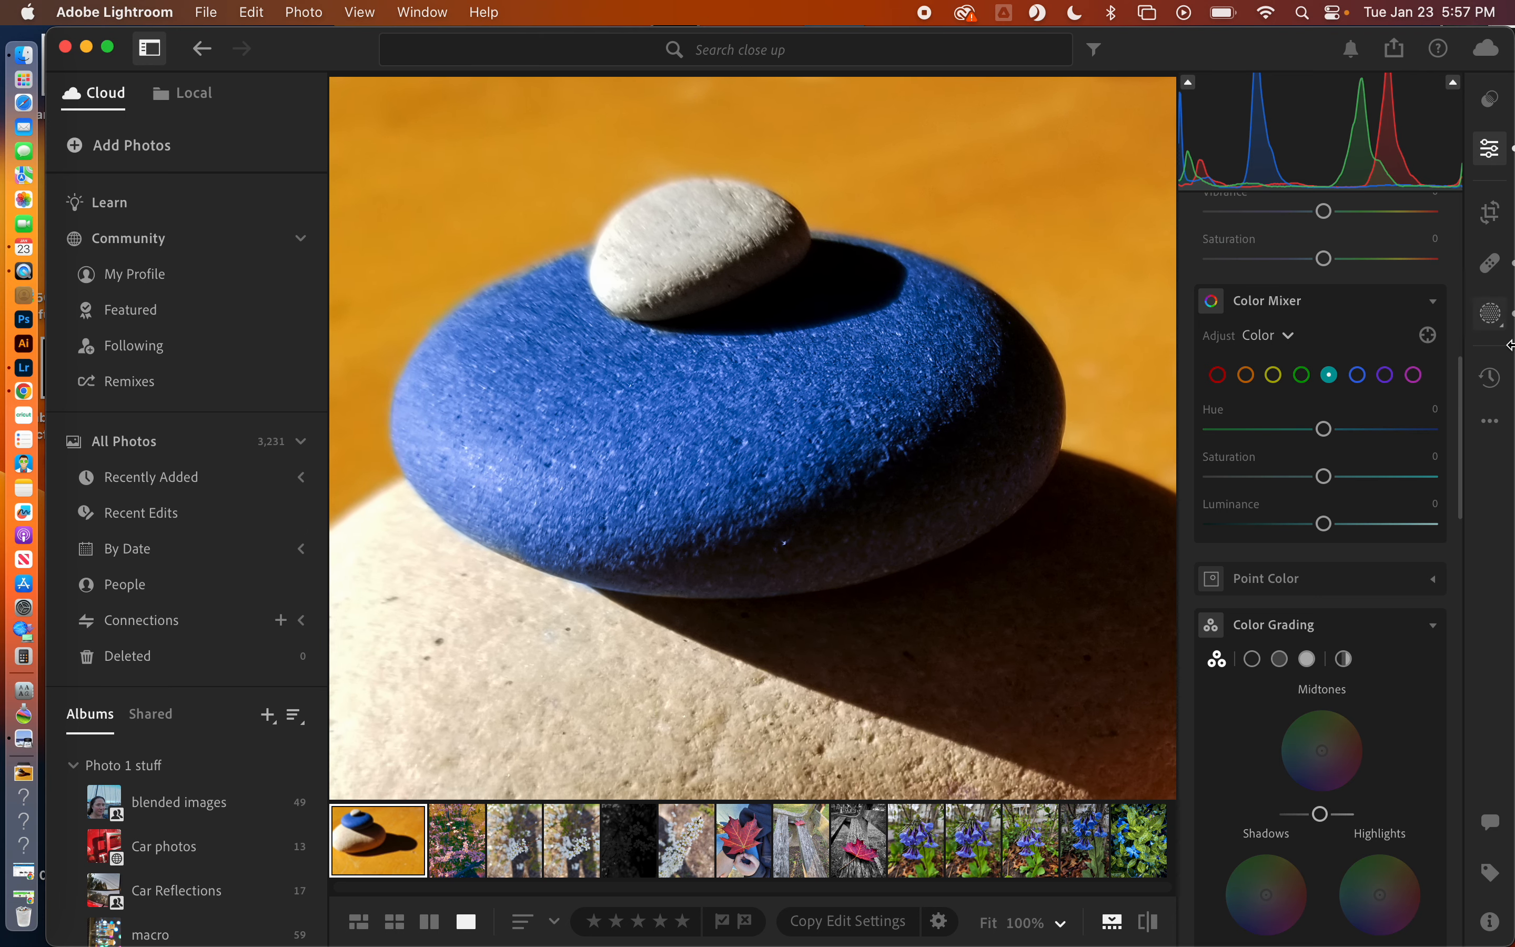
click(1495, 316)
click(1215, 254)
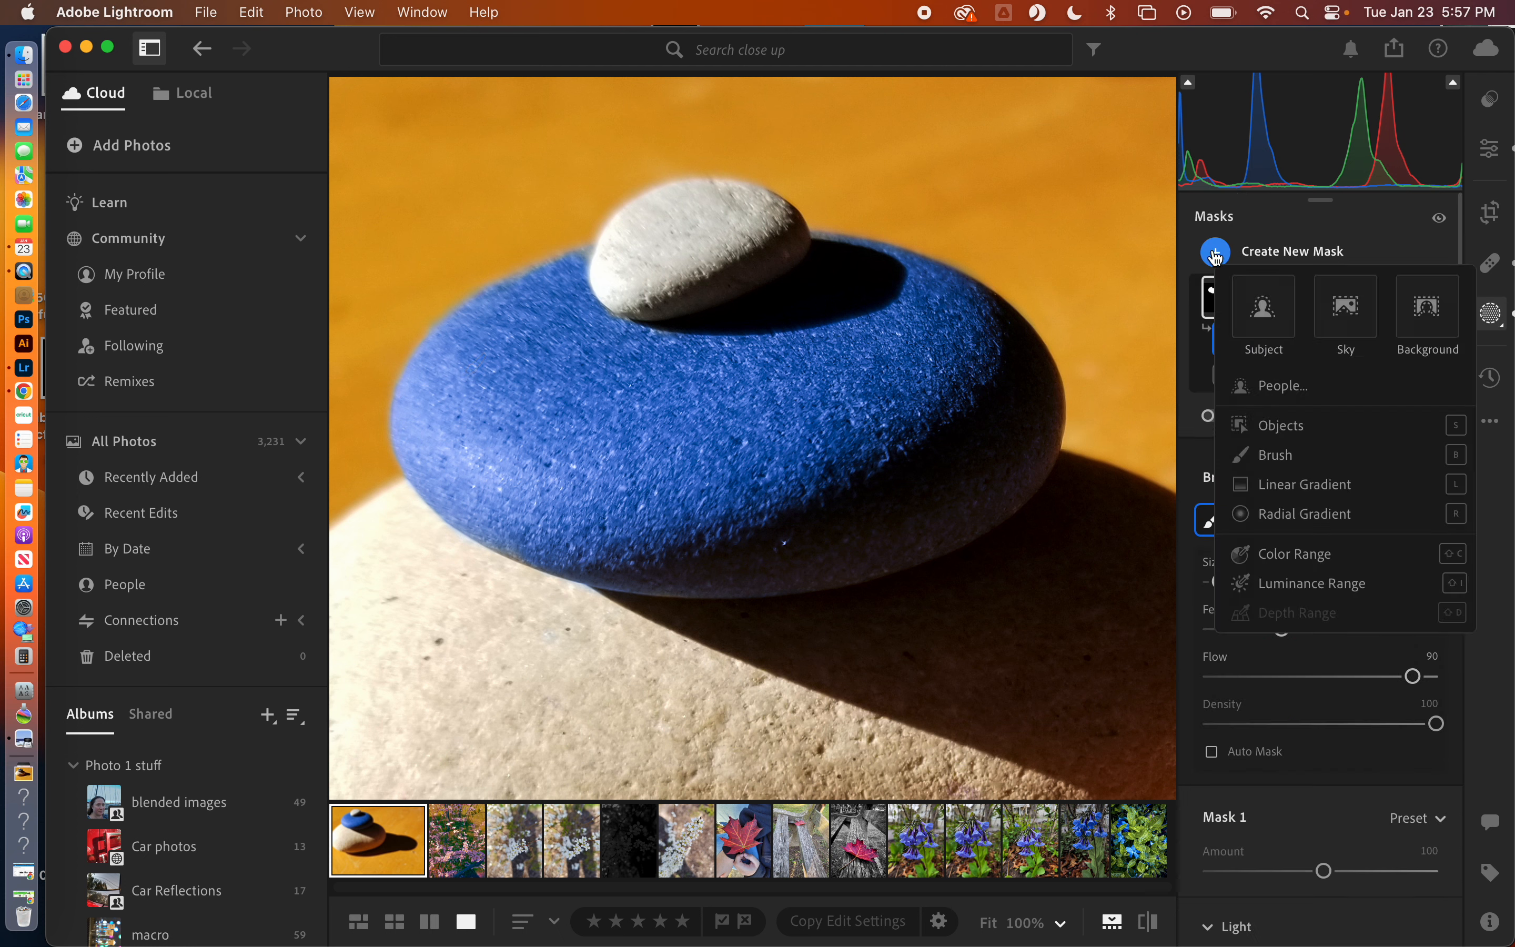
click(983, 258)
click(1215, 254)
click(1215, 254)
click(1215, 254)
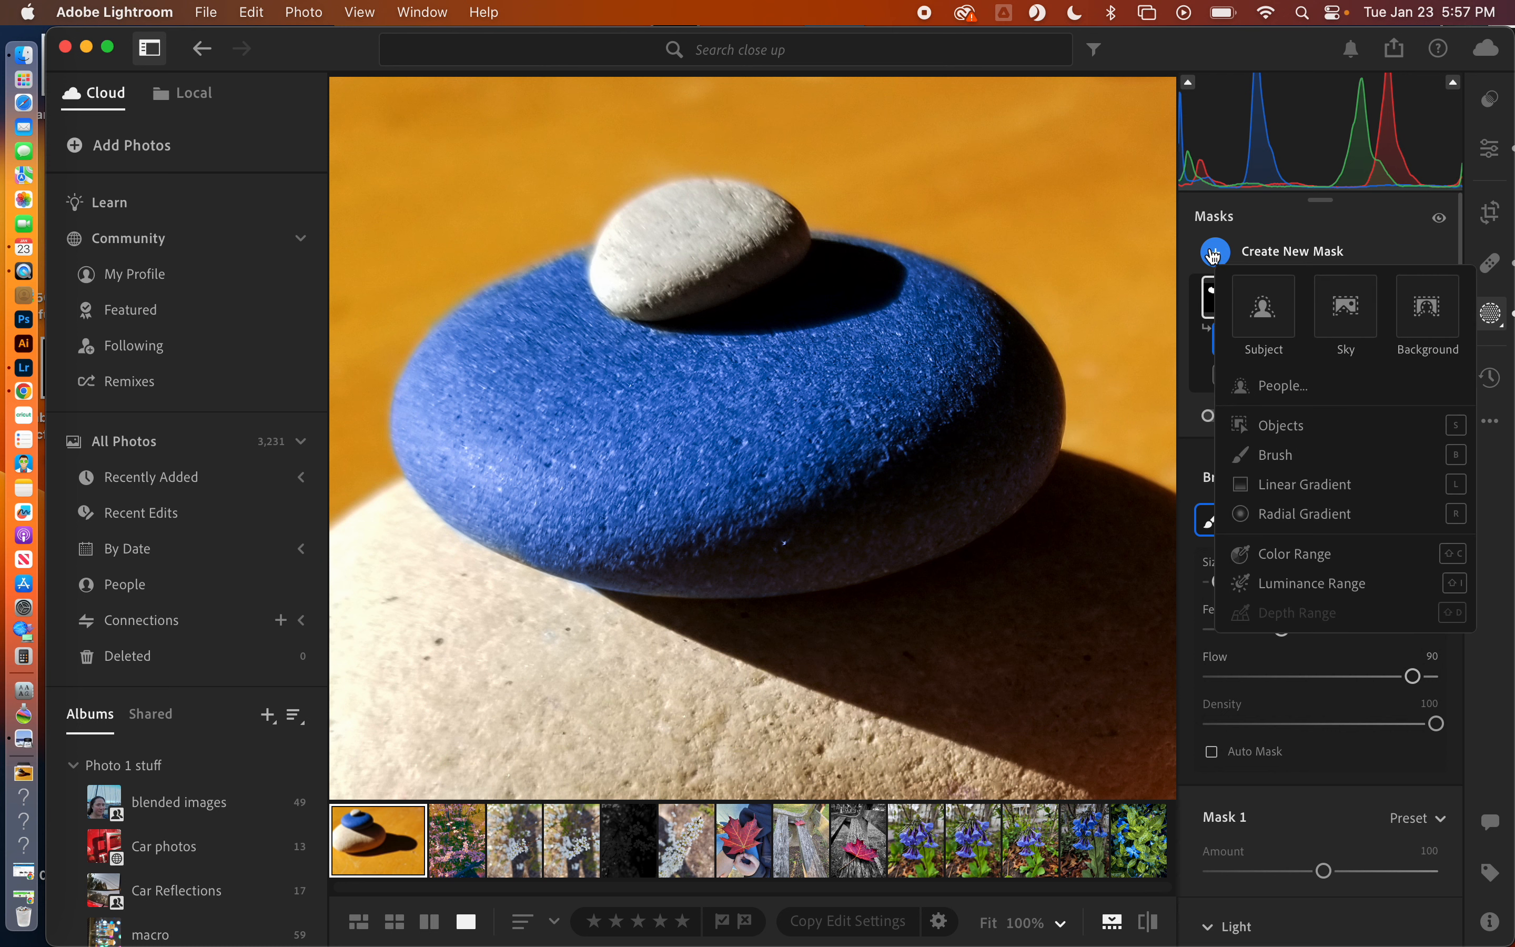
click(1259, 456)
mouse_move(651, 229)
mouse_down()
mouse_move(697, 238)
mouse_move(675, 267)
mouse_move(695, 233)
mouse_move(737, 234)
mouse_move(652, 283)
mouse_move(615, 279)
mouse_move(638, 235)
mouse_move(705, 206)
mouse_move(759, 210)
mouse_move(783, 242)
mouse_move(644, 292)
mouse_move(622, 287)
mouse_move(617, 262)
mouse_move(643, 221)
mouse_up()
key(bracketright)
key(bracketright)
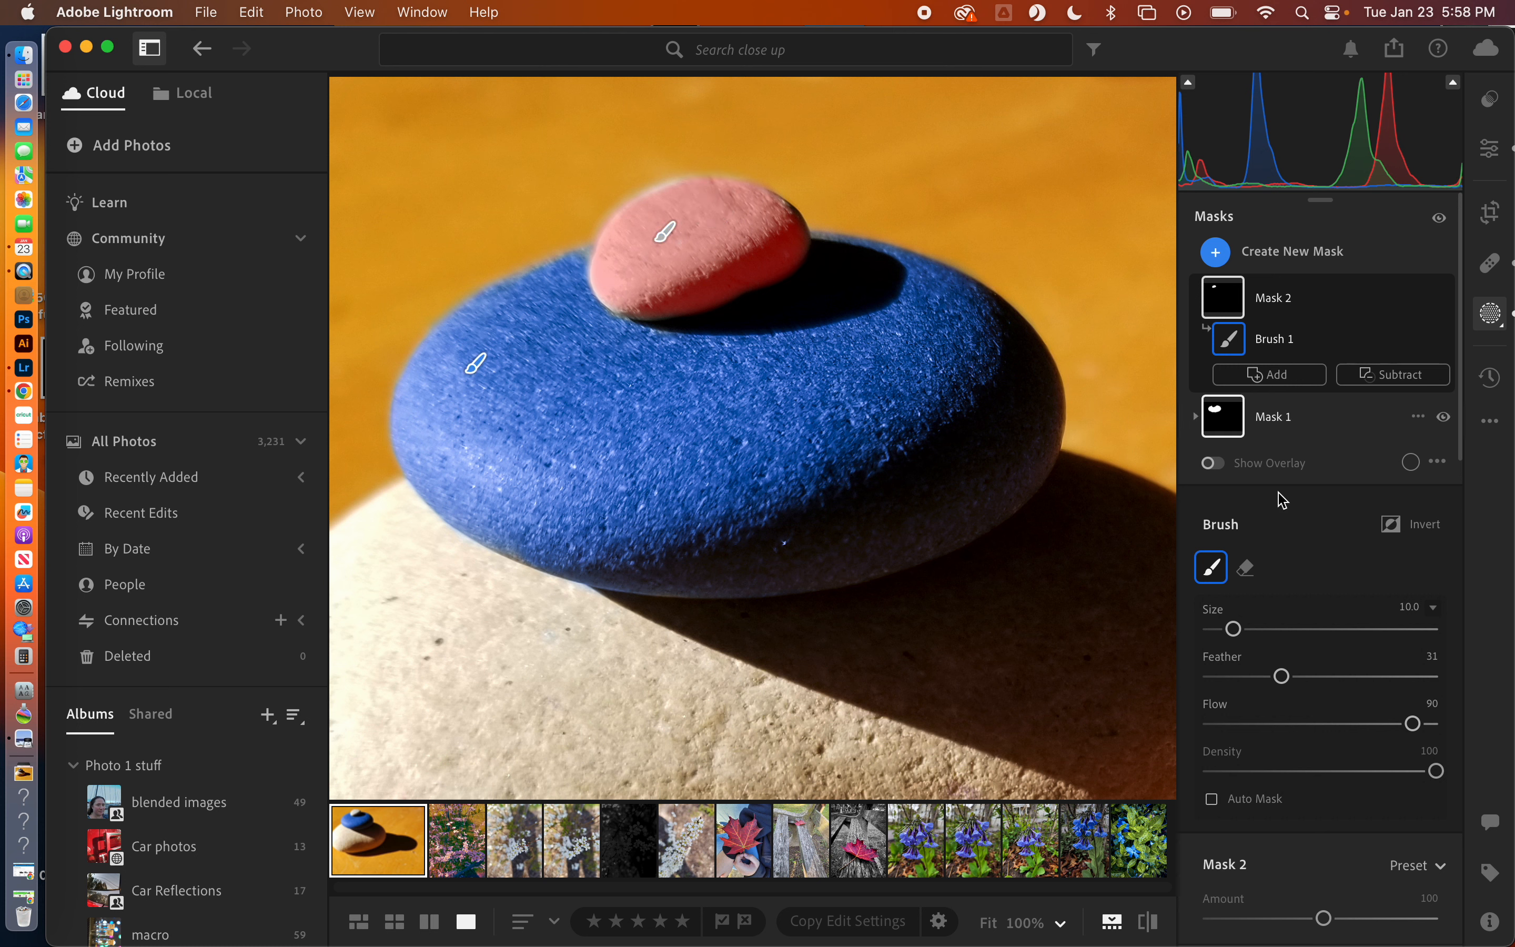
- Reset the Exposure, Highlights and Shadows of the top stone's mask to 0
scroll(1306, 714, down, 5)
scroll(1305, 714, down, 3)
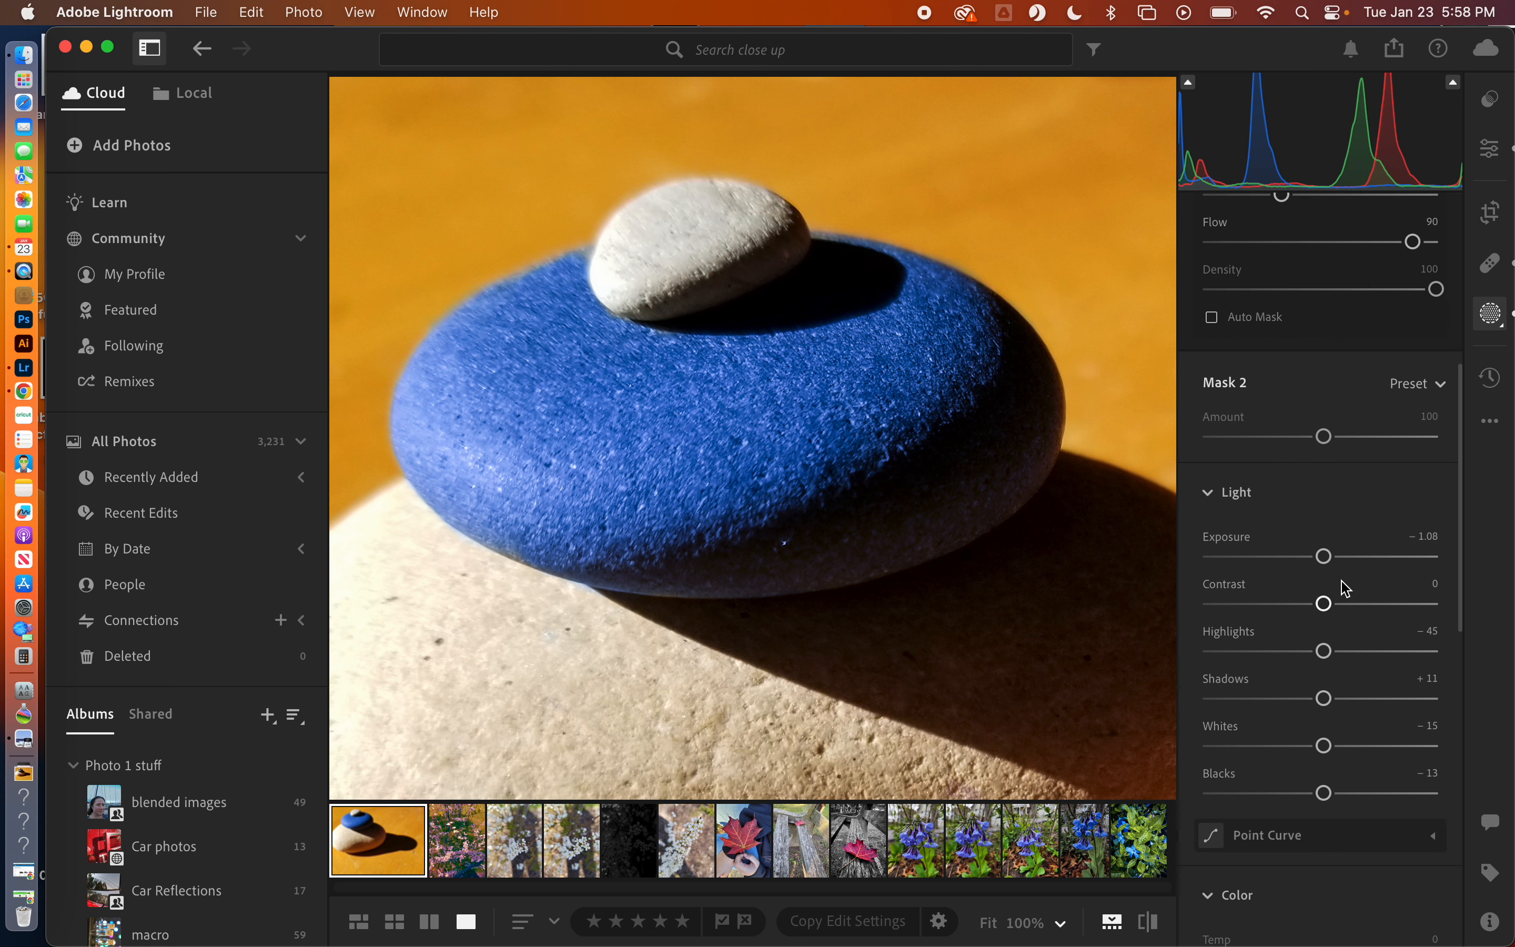
scroll(1326, 609, down, 2)
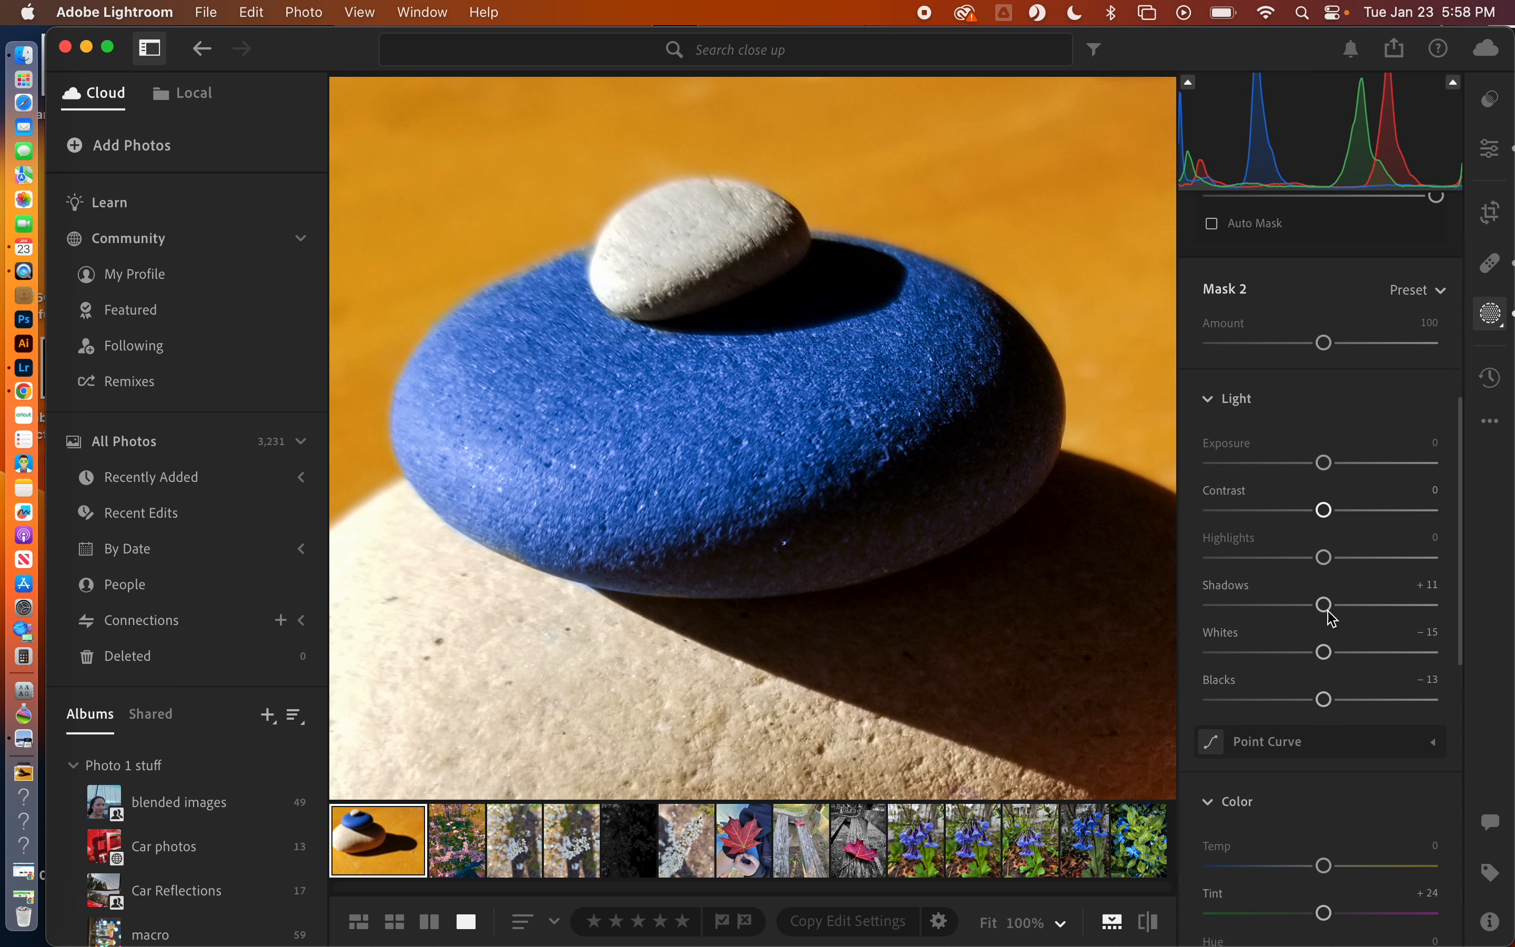
double_click(1325, 609)
scroll(1327, 618, up, 5)
scroll(1332, 619, down, 15)
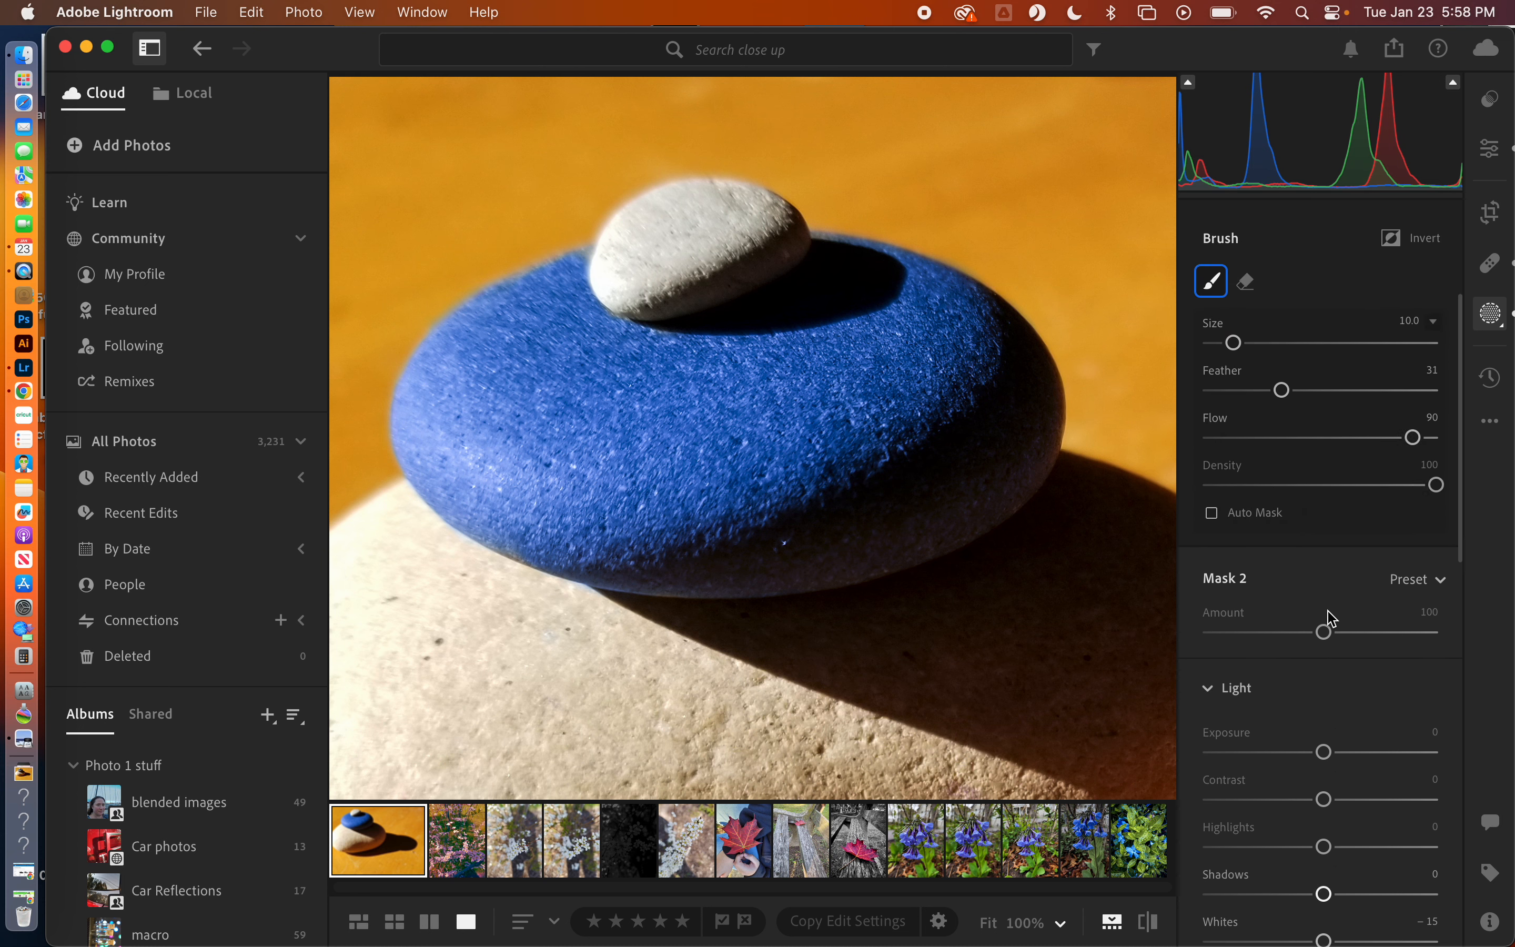
- Recolor the top stone yellow-green with the mask's Temp at +100, Tint at −86 and Saturation at +86, and leave masking
scroll(1317, 454, up, 3)
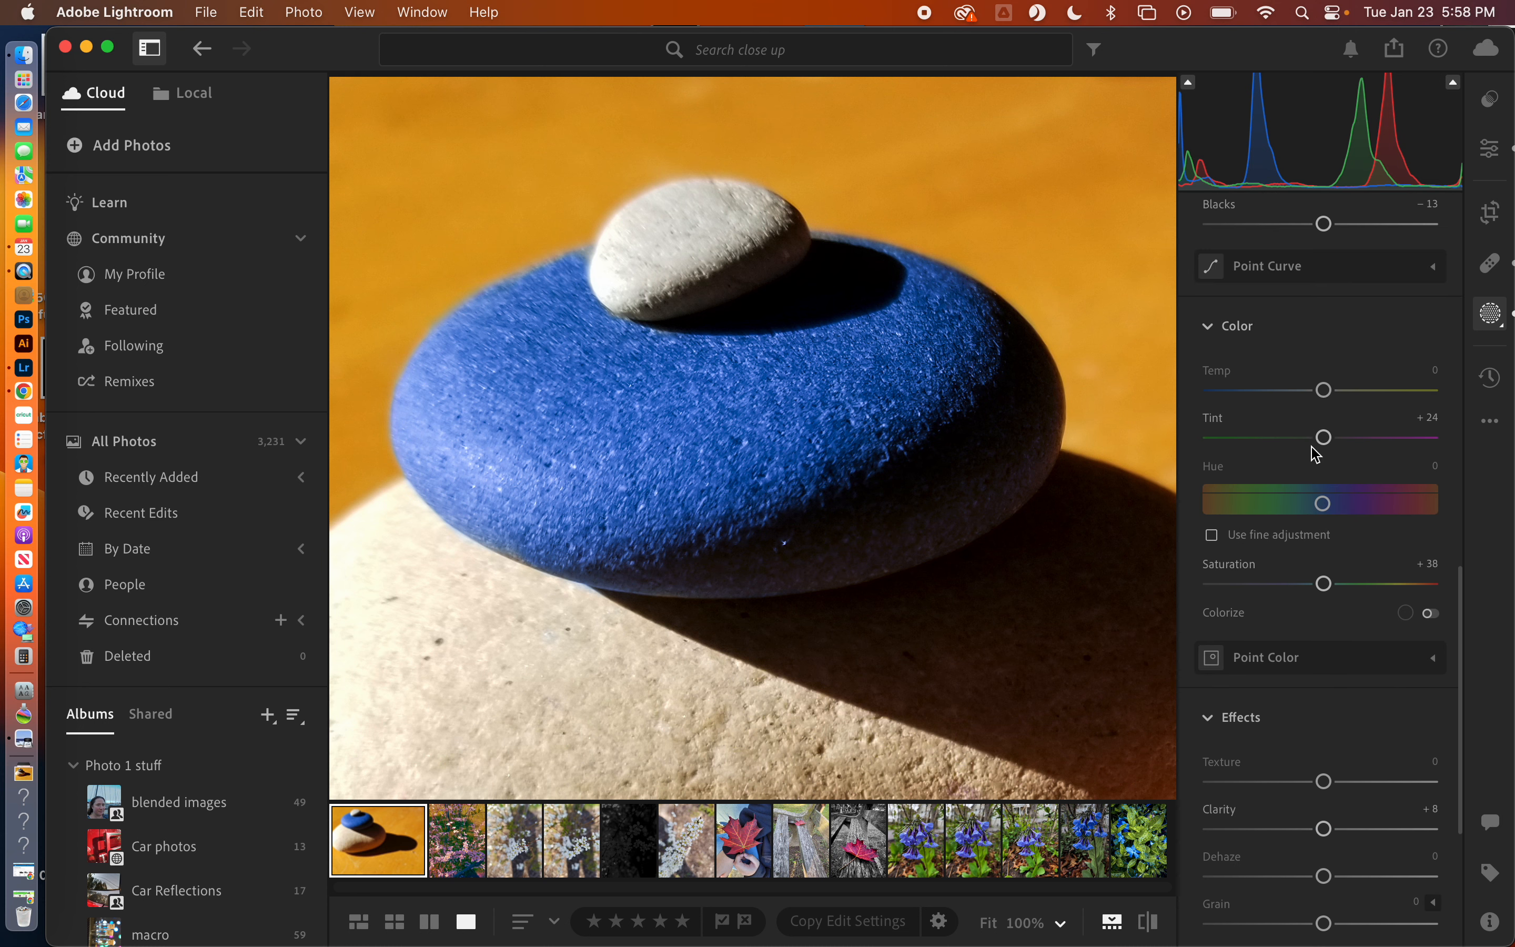
drag(1326, 391, 1443, 382)
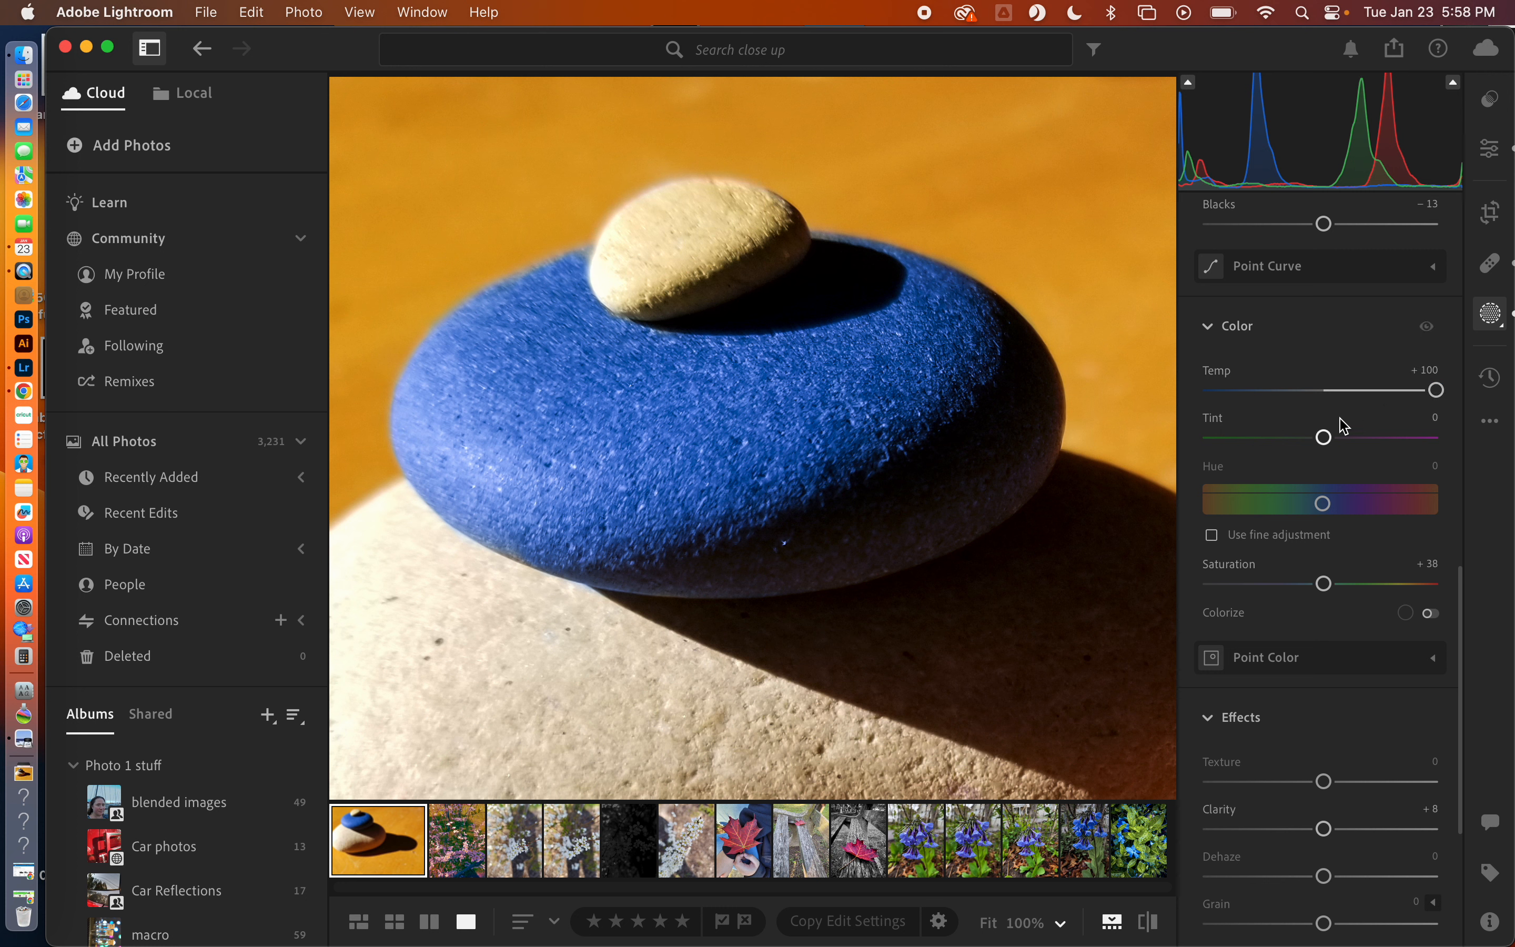
drag(1325, 437, 1228, 441)
double_click(1324, 584)
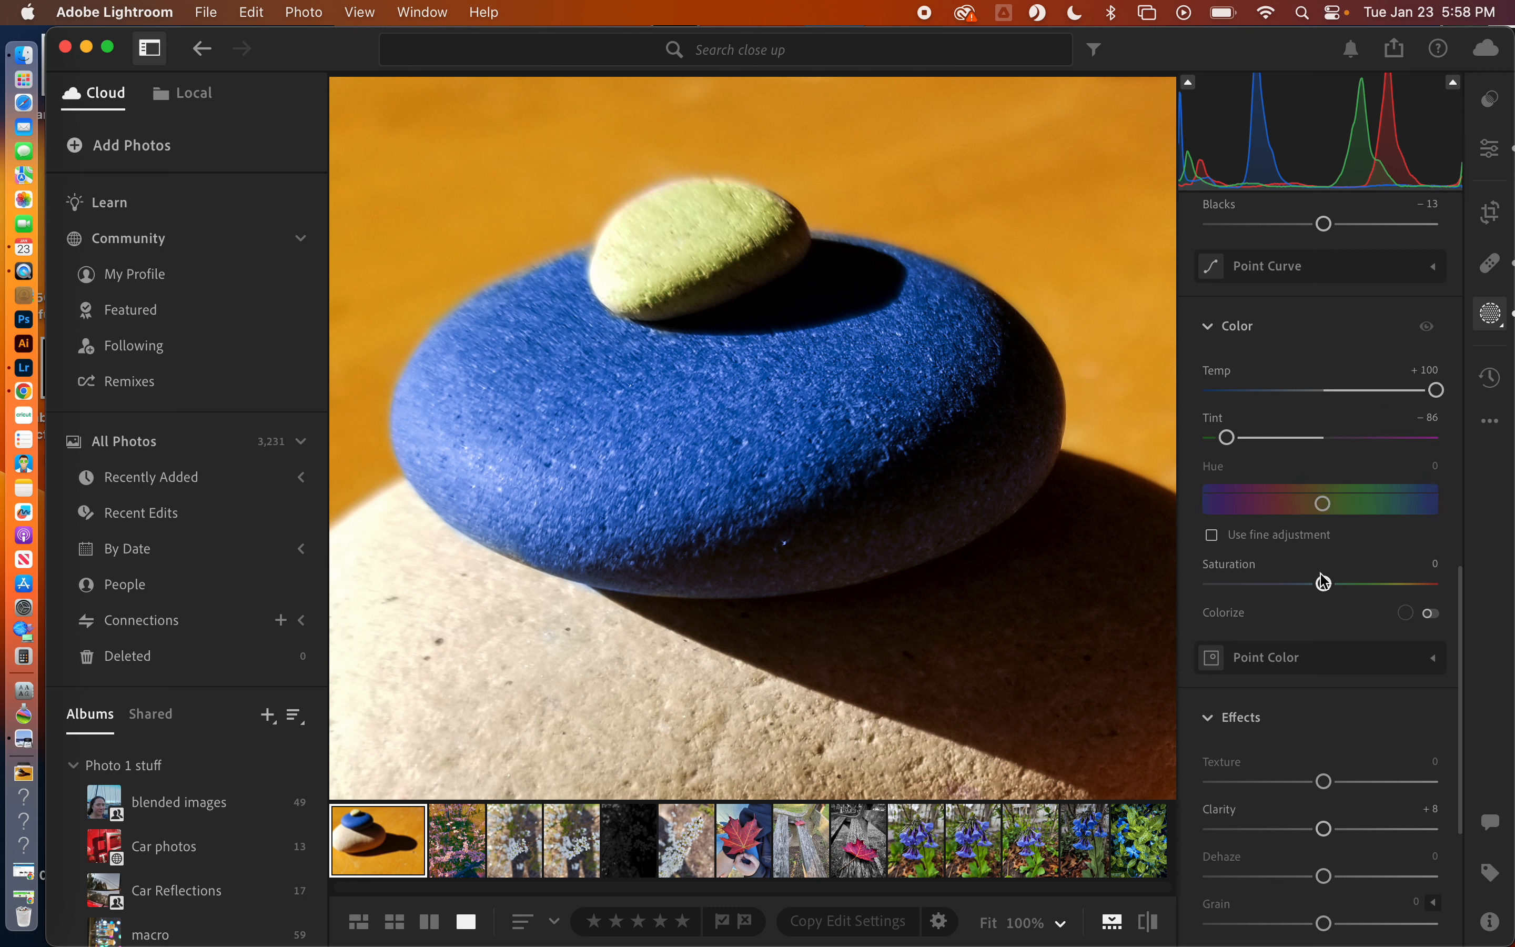
drag(1325, 584, 1422, 586)
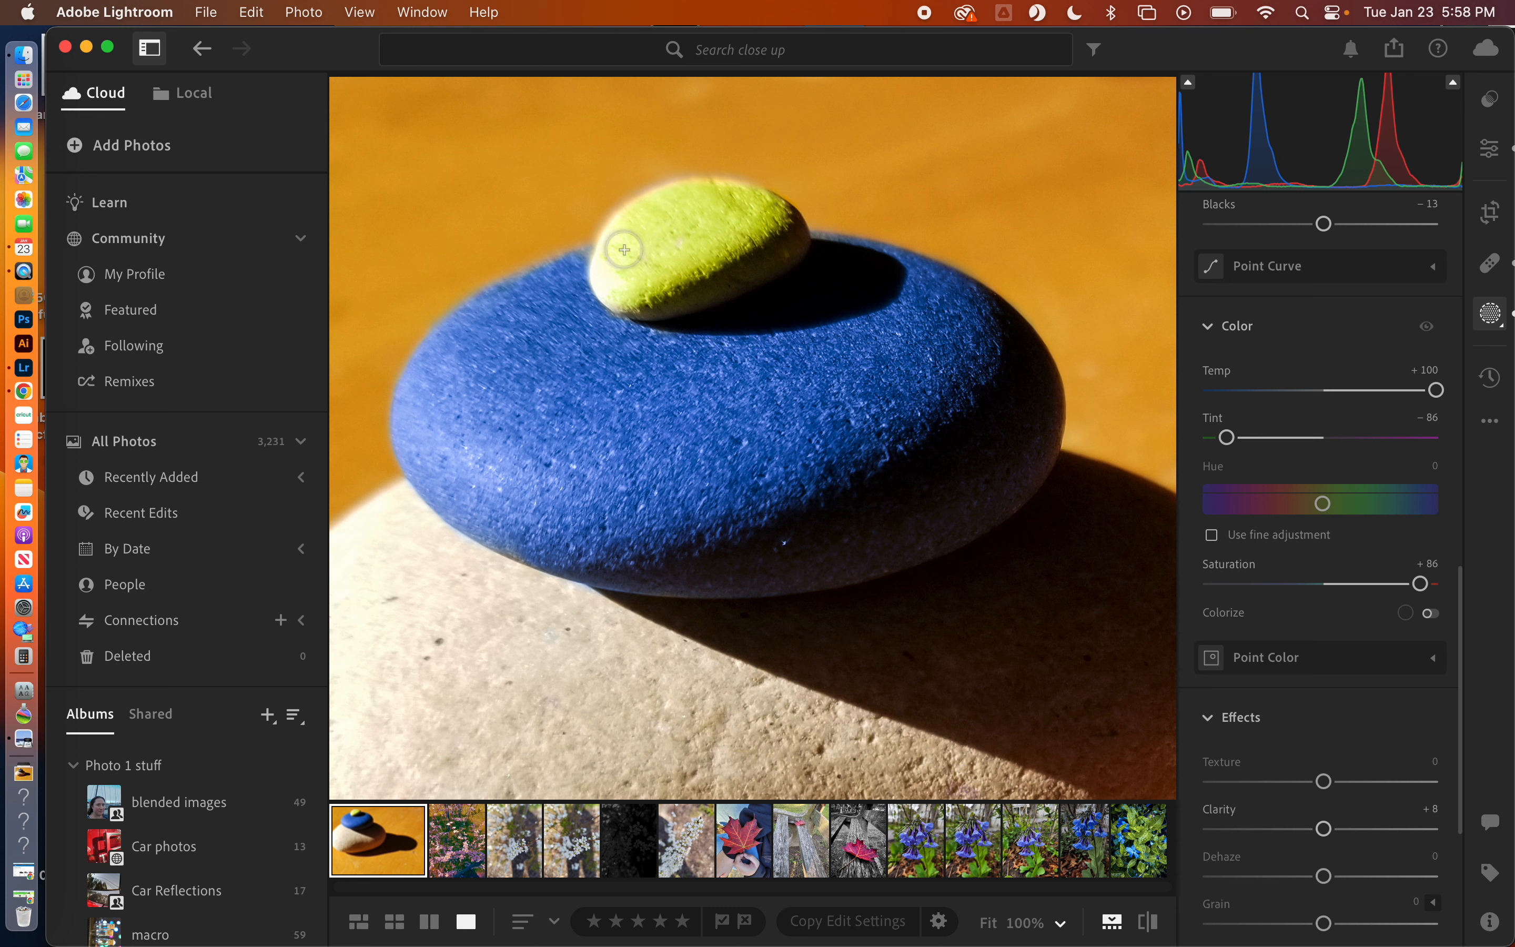
click(661, 231)
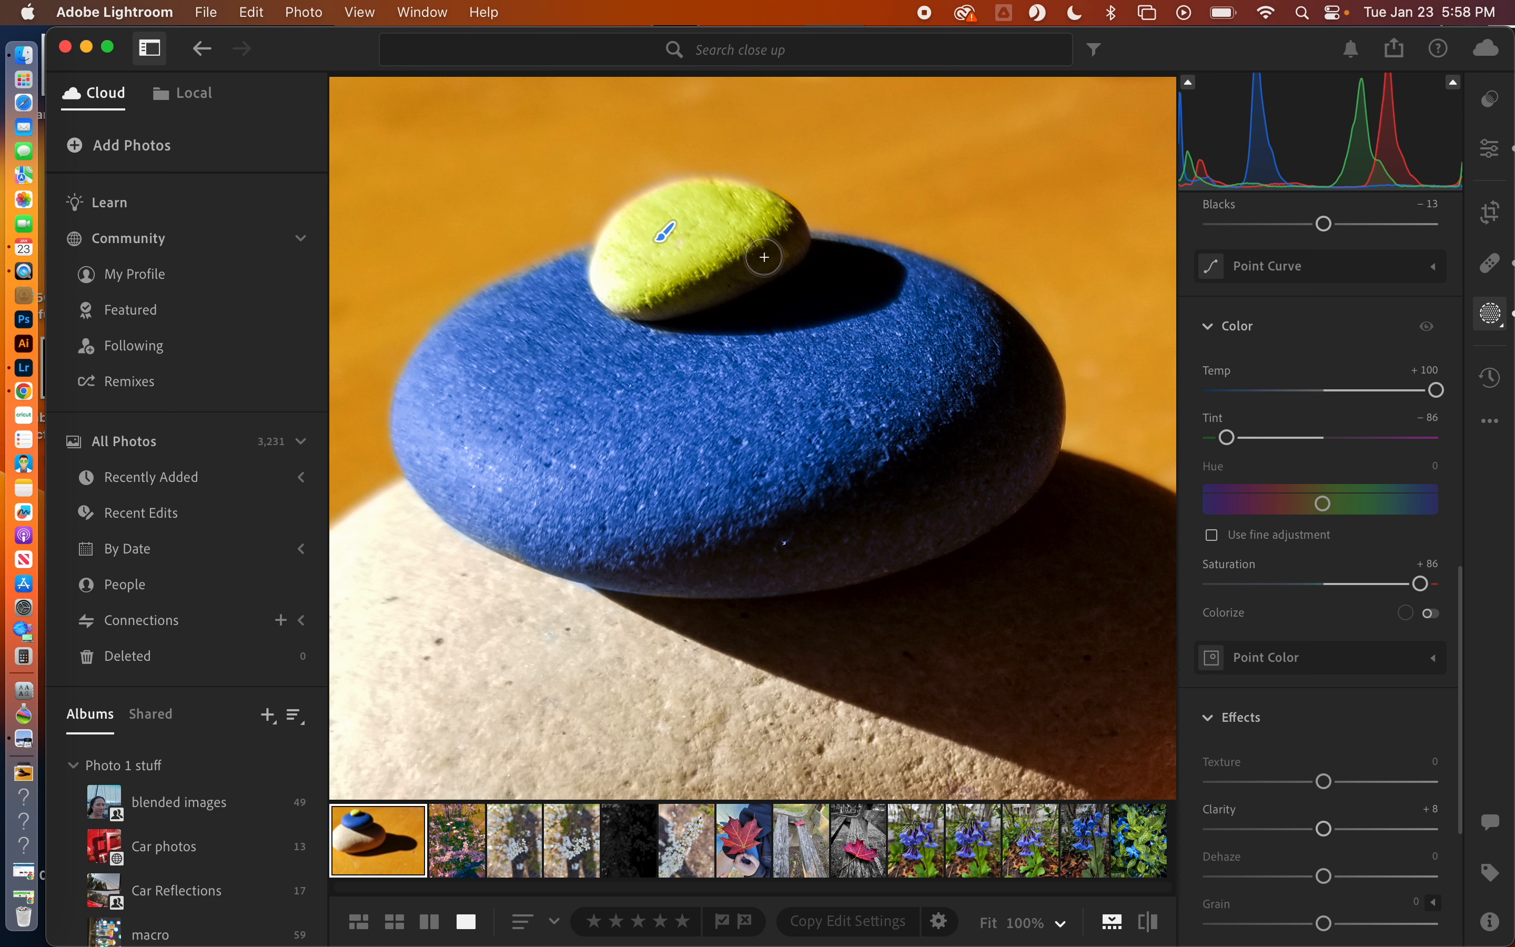
key(z)
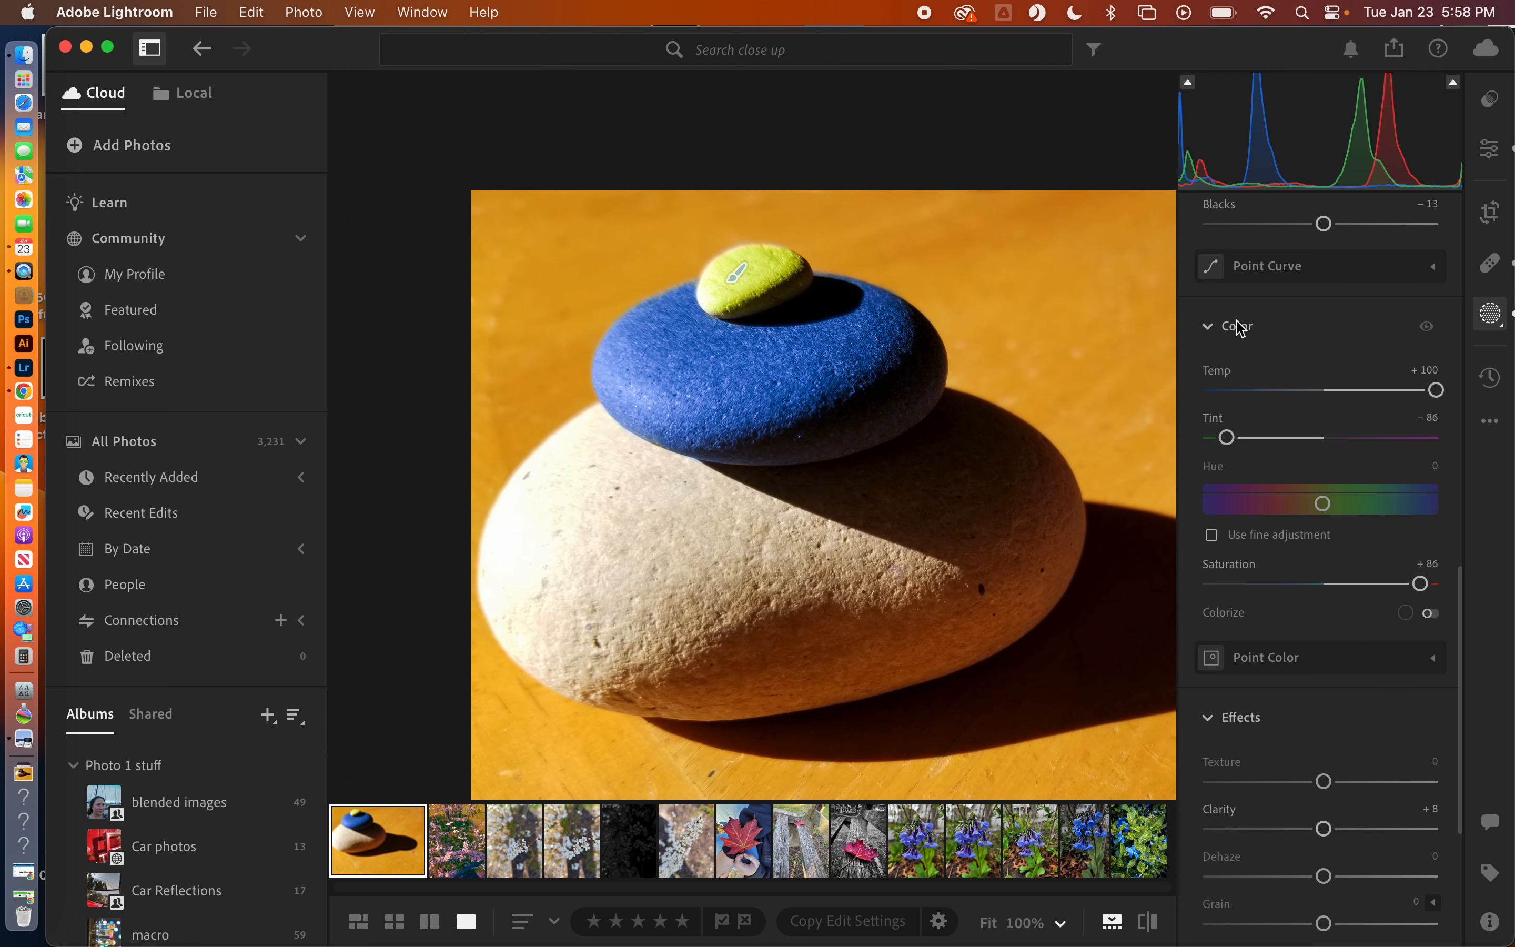
click(1493, 312)
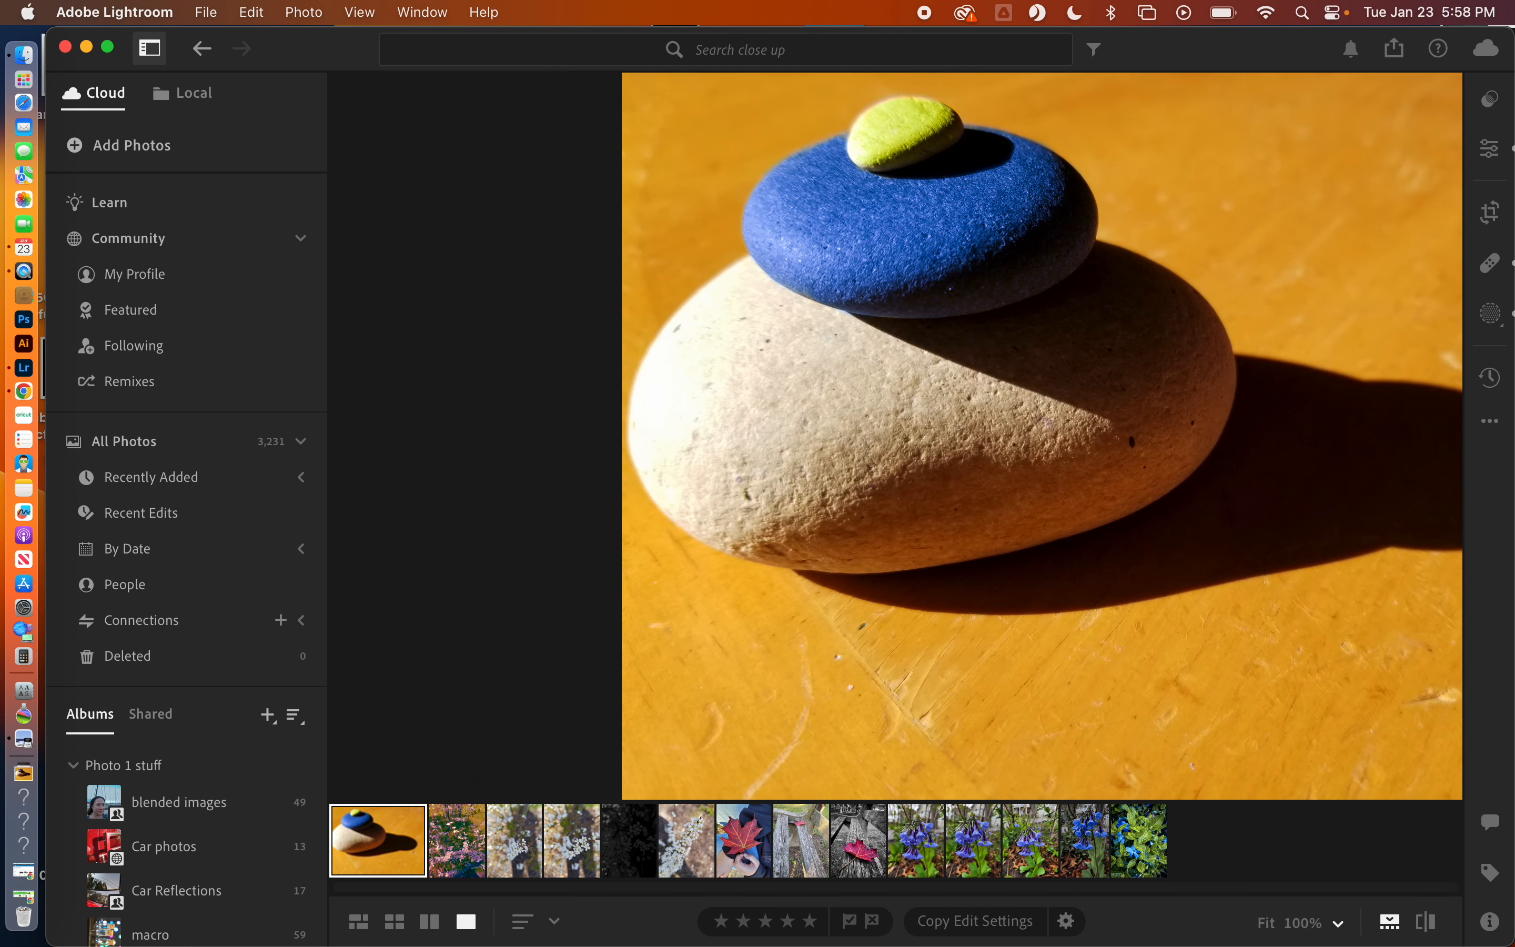
- Create a new brush mask and paint over the body of the large bottom stone with a much larger brush
click(1493, 319)
click(1221, 254)
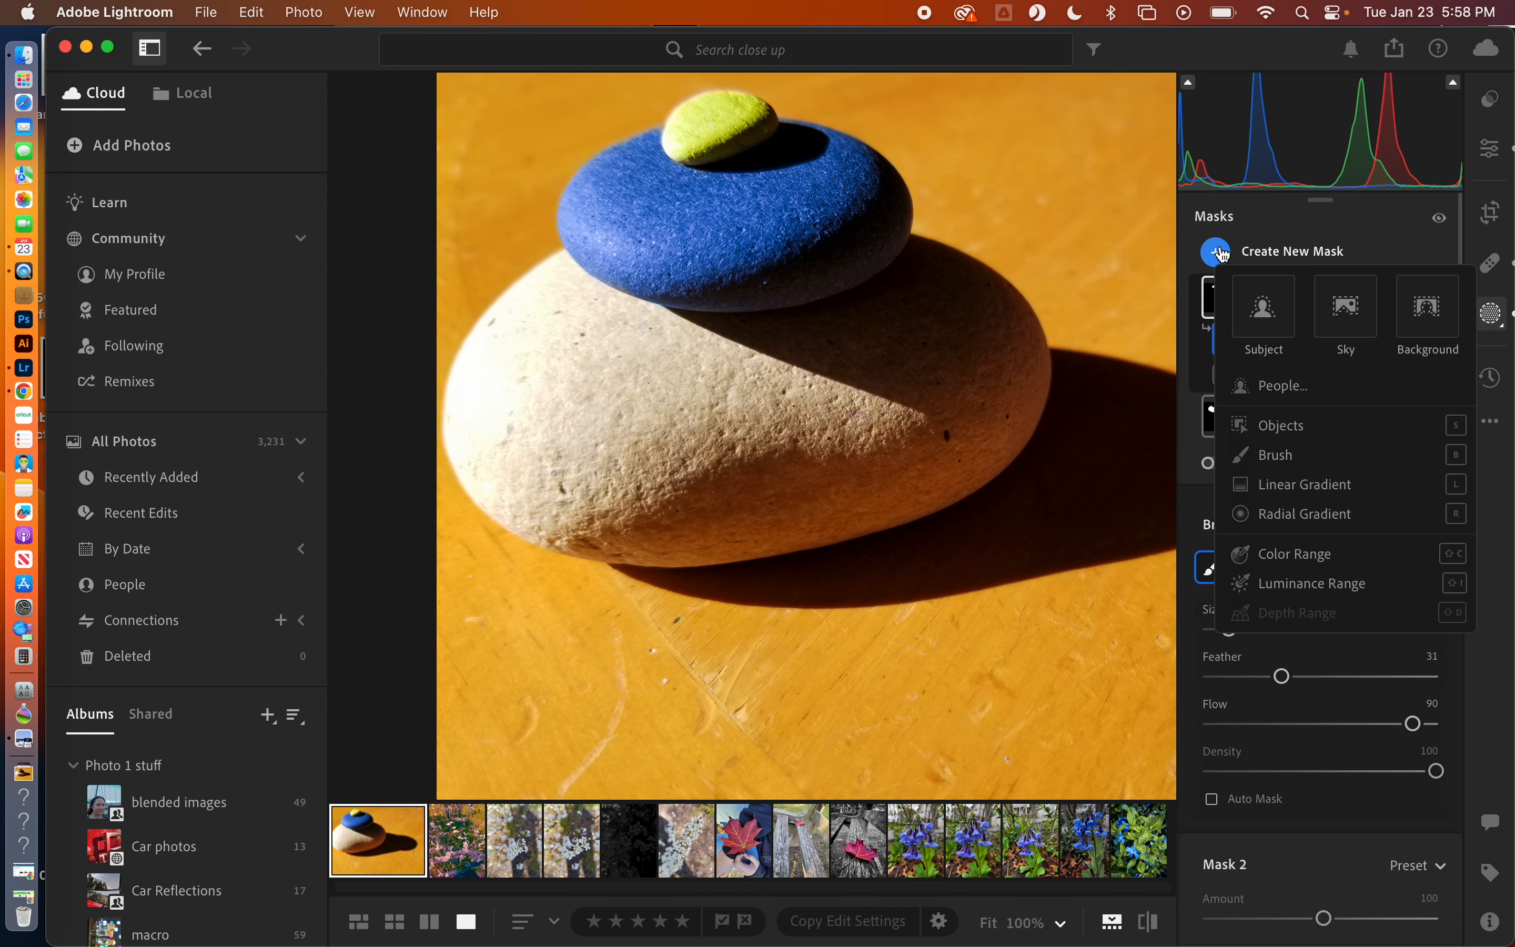
click(1271, 455)
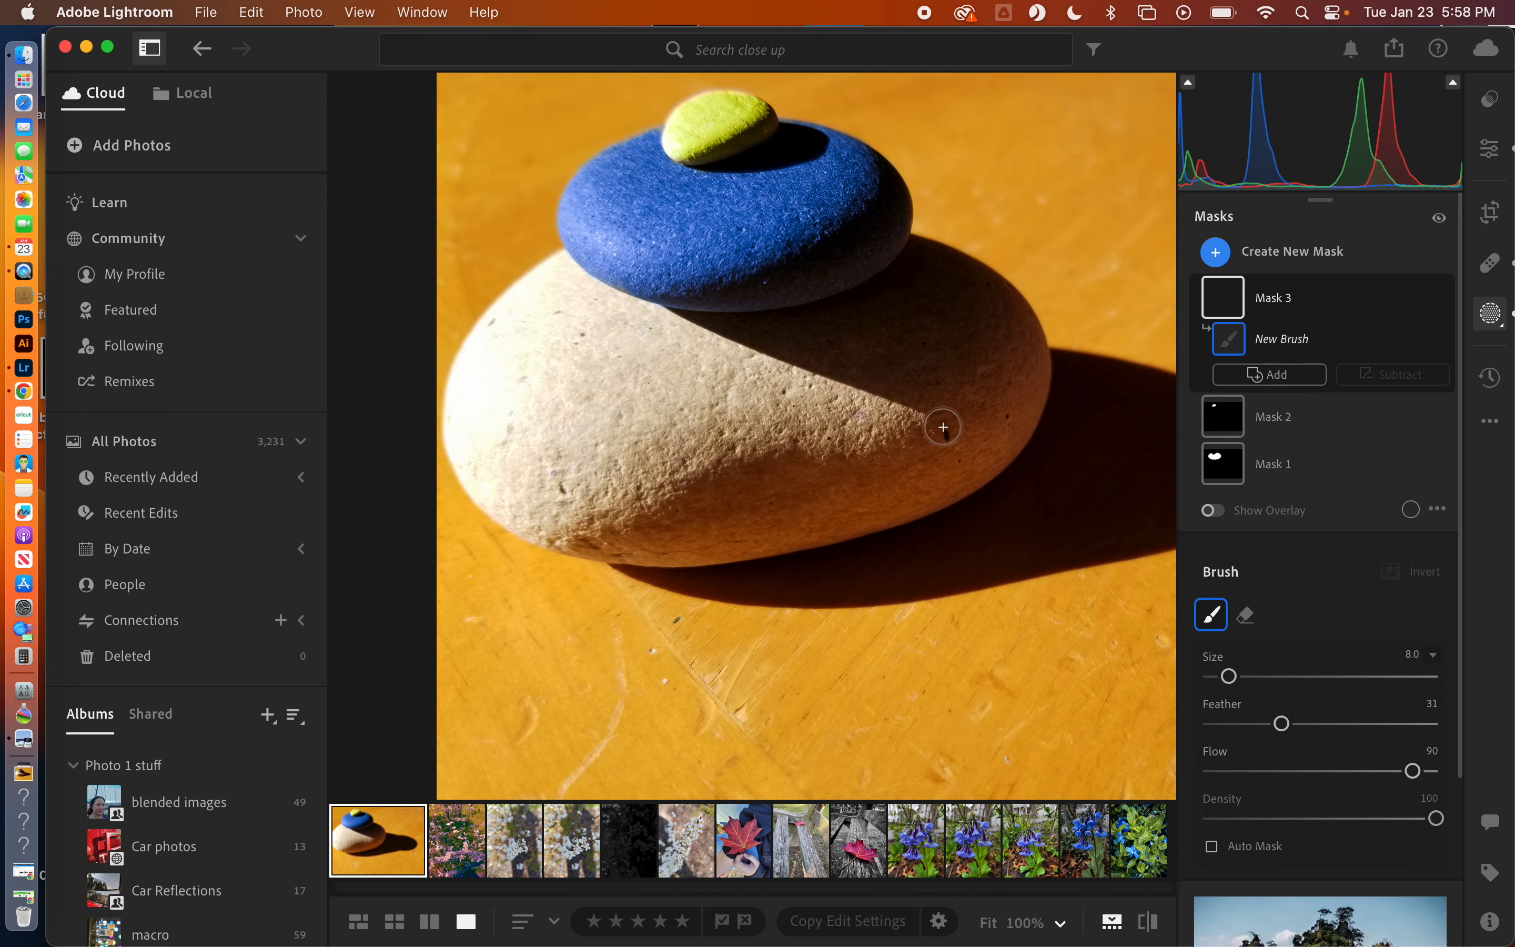
key(bracketright)
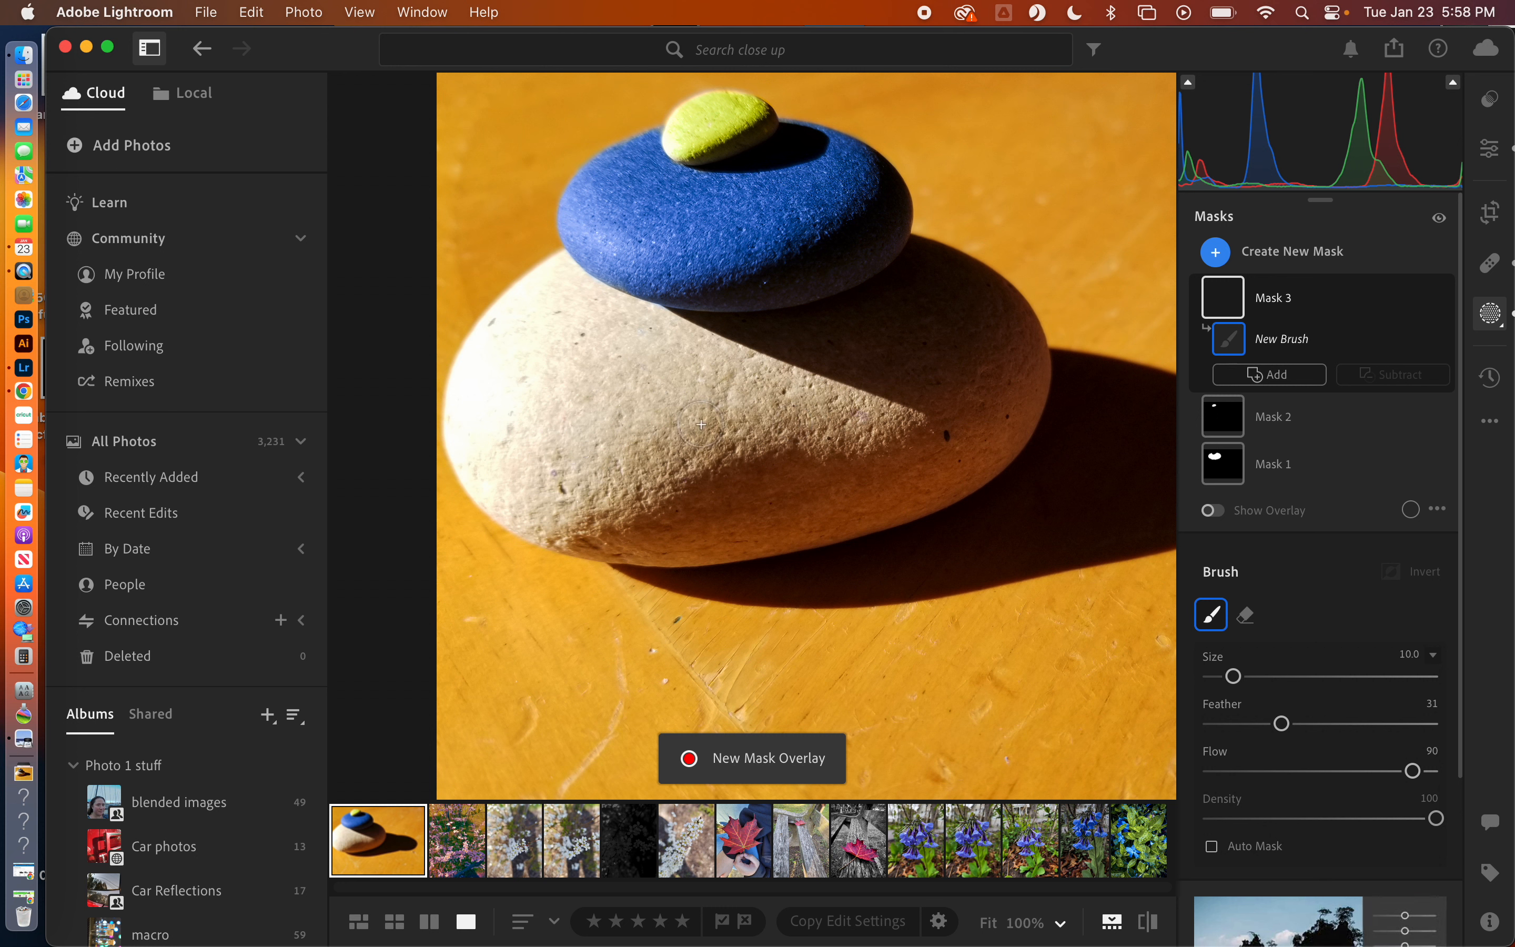
key(bracketright)
key(bracketright)
key(bracketright)
key(bracketright)
key(bracketright)
key(bracketright)
key(bracketright)
key(bracketright)
key(bracketright)
key(bracketright)
key(bracketright)
key(bracketright)
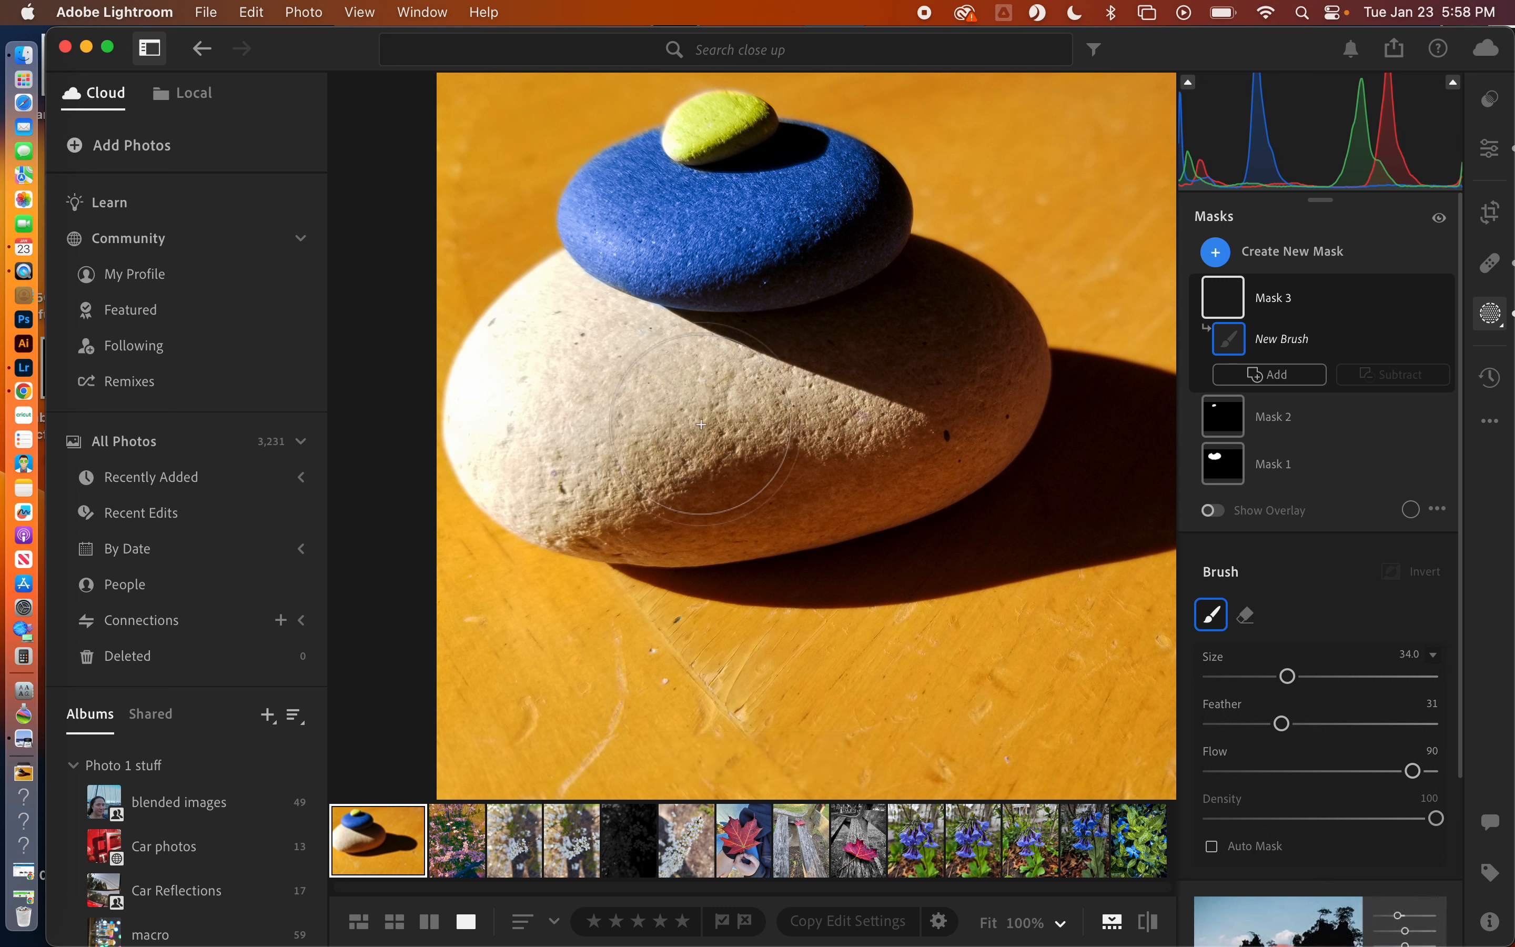
key(bracketright)
key(bracketright)
key(bracketright)
mouse_move(702, 424)
mouse_down()
mouse_move(733, 438)
mouse_move(899, 408)
mouse_move(929, 377)
mouse_move(782, 441)
mouse_move(677, 456)
mouse_move(610, 445)
mouse_move(554, 392)
mouse_move(593, 456)
mouse_move(563, 433)
mouse_move(554, 443)
mouse_move(628, 452)
mouse_move(596, 442)
mouse_up()
- Reduce the mask brush size to 11 and paint in the unmasked areas along the bottom stone's upper and left edges
key(bracketleft)
key(bracketleft)
key(bracketleft)
key(bracketleft)
key(bracketleft)
key(bracketleft)
key(bracketleft)
key(bracketleft)
key(bracketleft)
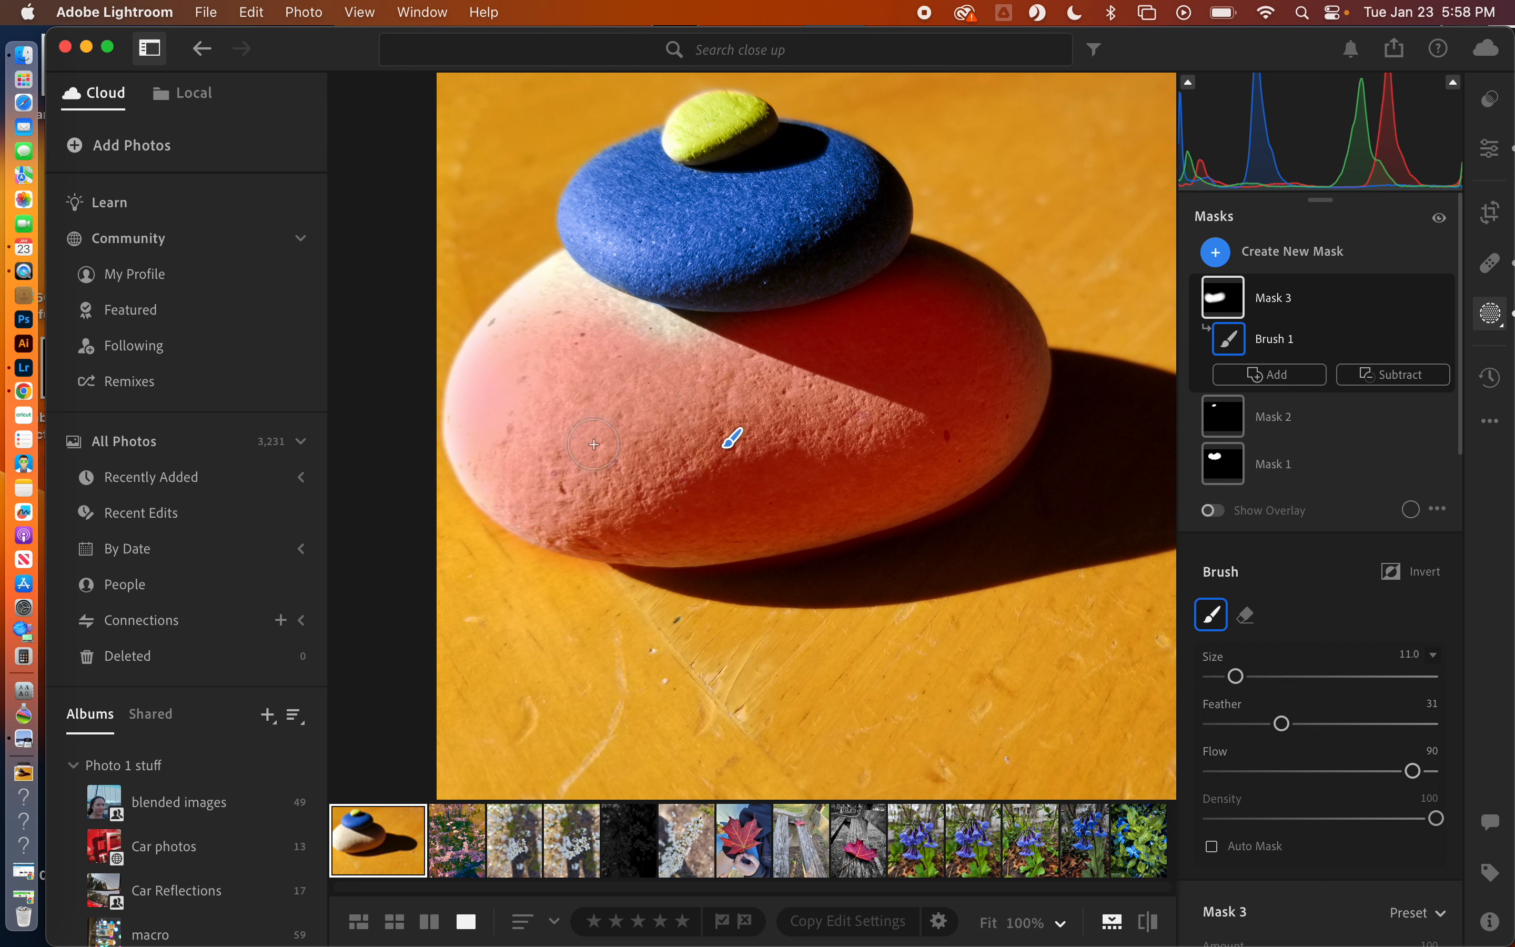
mouse_move(694, 326)
mouse_down()
mouse_move(600, 318)
mouse_move(556, 284)
mouse_move(512, 324)
mouse_move(480, 399)
mouse_move(478, 427)
mouse_move(519, 498)
mouse_move(478, 427)
mouse_move(488, 354)
mouse_move(461, 409)
mouse_move(479, 465)
mouse_up()
mouse_move(520, 335)
mouse_down()
mouse_move(562, 271)
mouse_move(629, 315)
mouse_move(785, 343)
mouse_move(924, 291)
mouse_move(934, 268)
mouse_move(917, 262)
mouse_move(1006, 351)
mouse_move(977, 287)
mouse_move(1010, 334)
mouse_move(1014, 365)
mouse_move(978, 420)
mouse_move(1017, 381)
mouse_move(1019, 352)
mouse_move(989, 413)
mouse_move(1001, 343)
mouse_move(956, 275)
mouse_move(1024, 359)
mouse_move(902, 377)
mouse_move(896, 297)
mouse_move(827, 332)
mouse_move(998, 328)
mouse_move(1002, 424)
mouse_up()
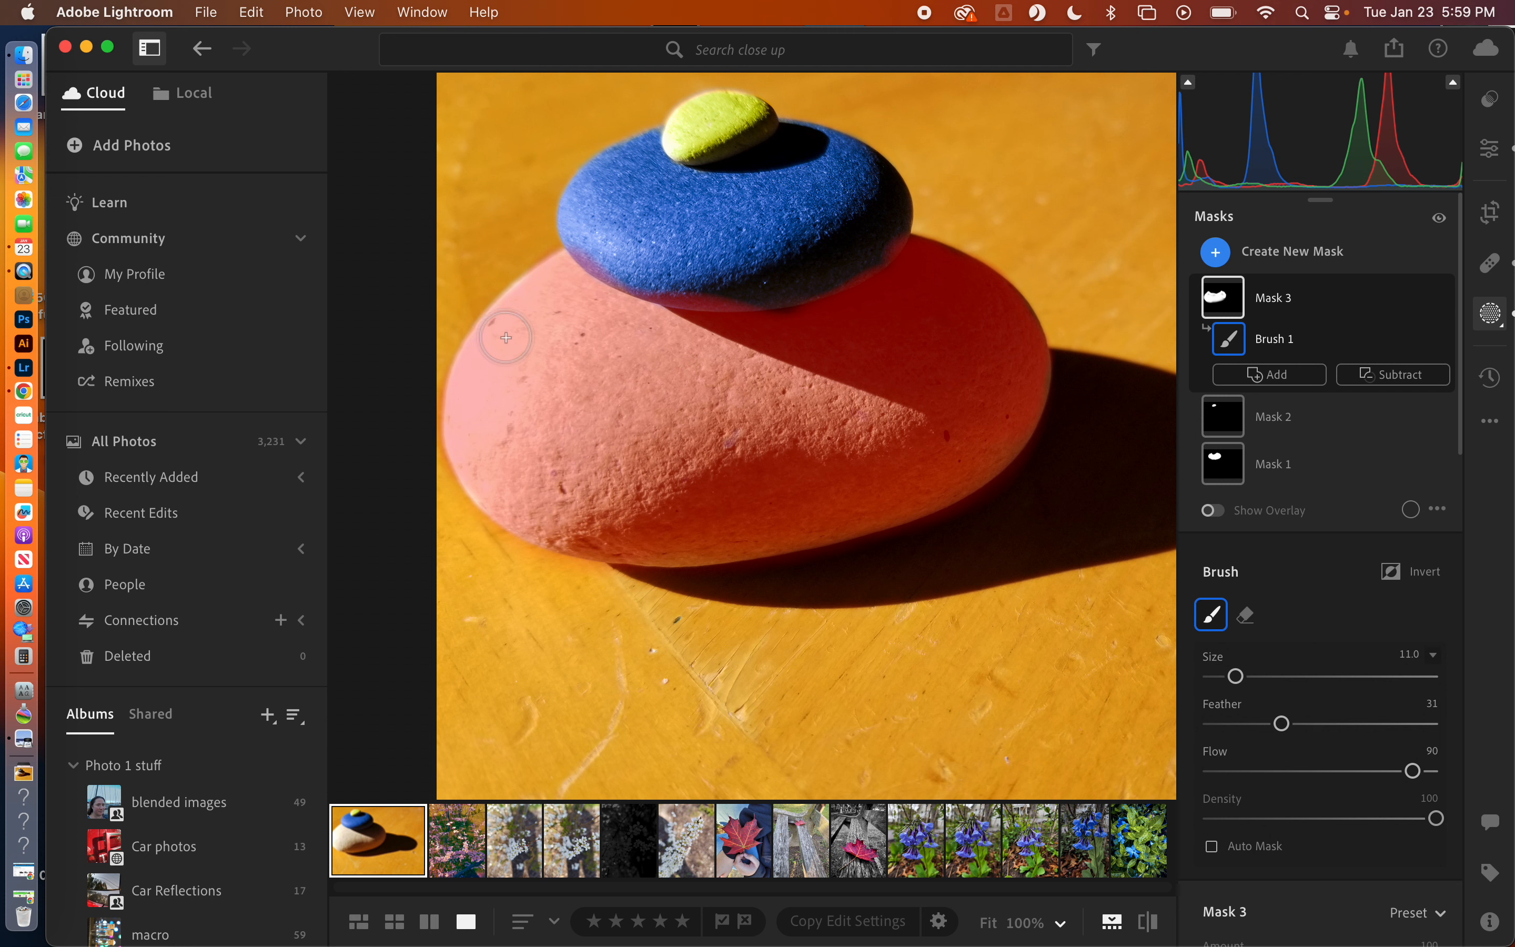
- Clean up the bottom stone's mask by erasing the overlap along the blue stone's lower edge
click(1248, 627)
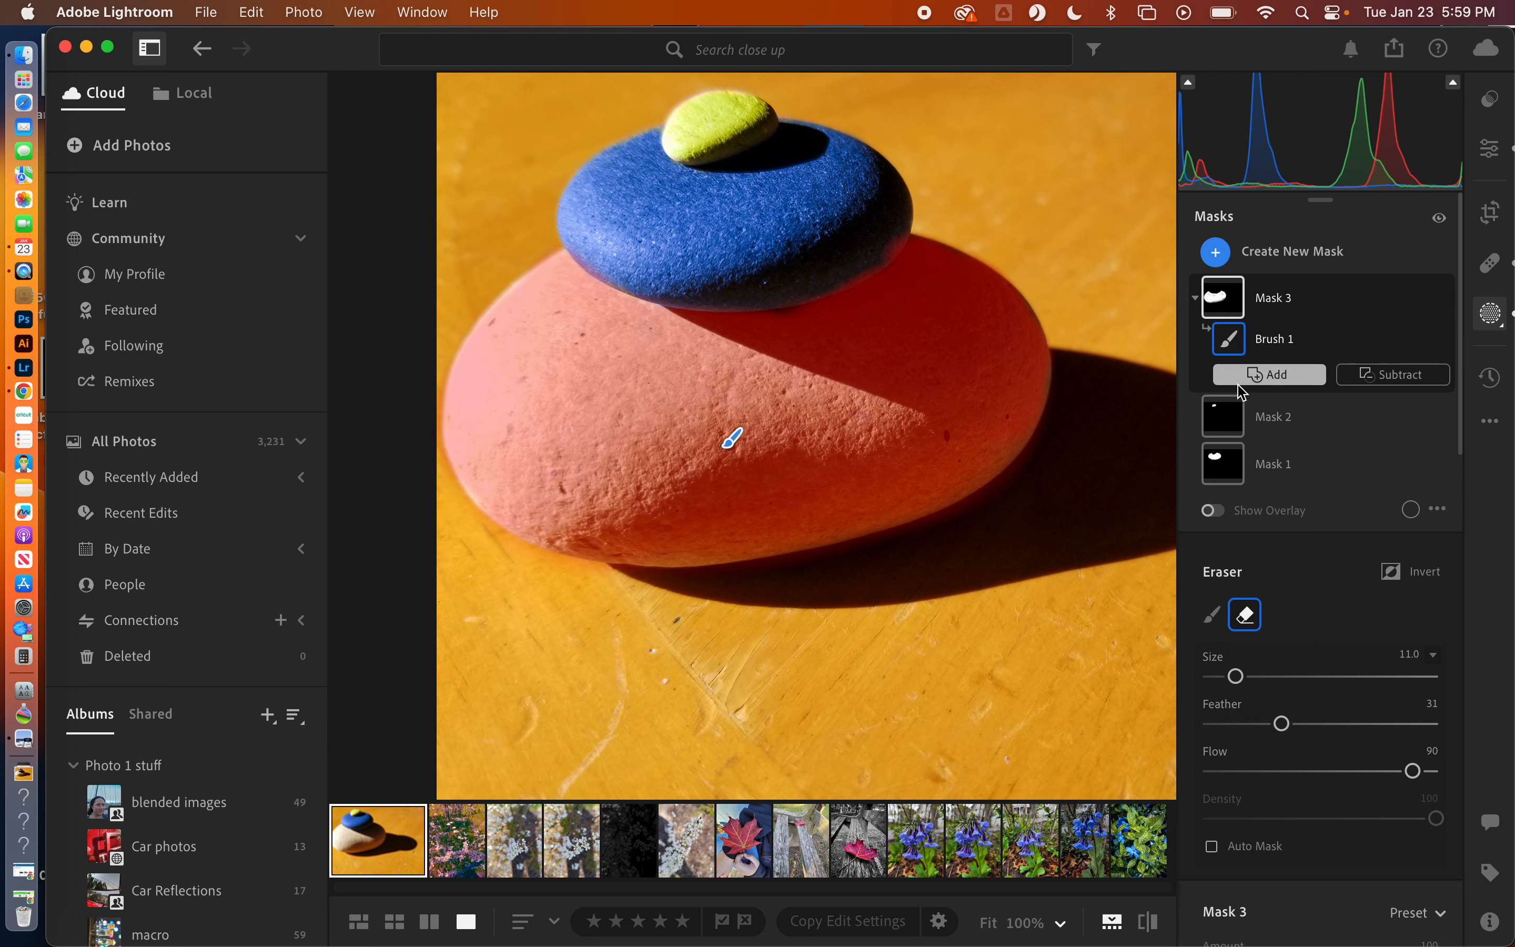
click(1213, 614)
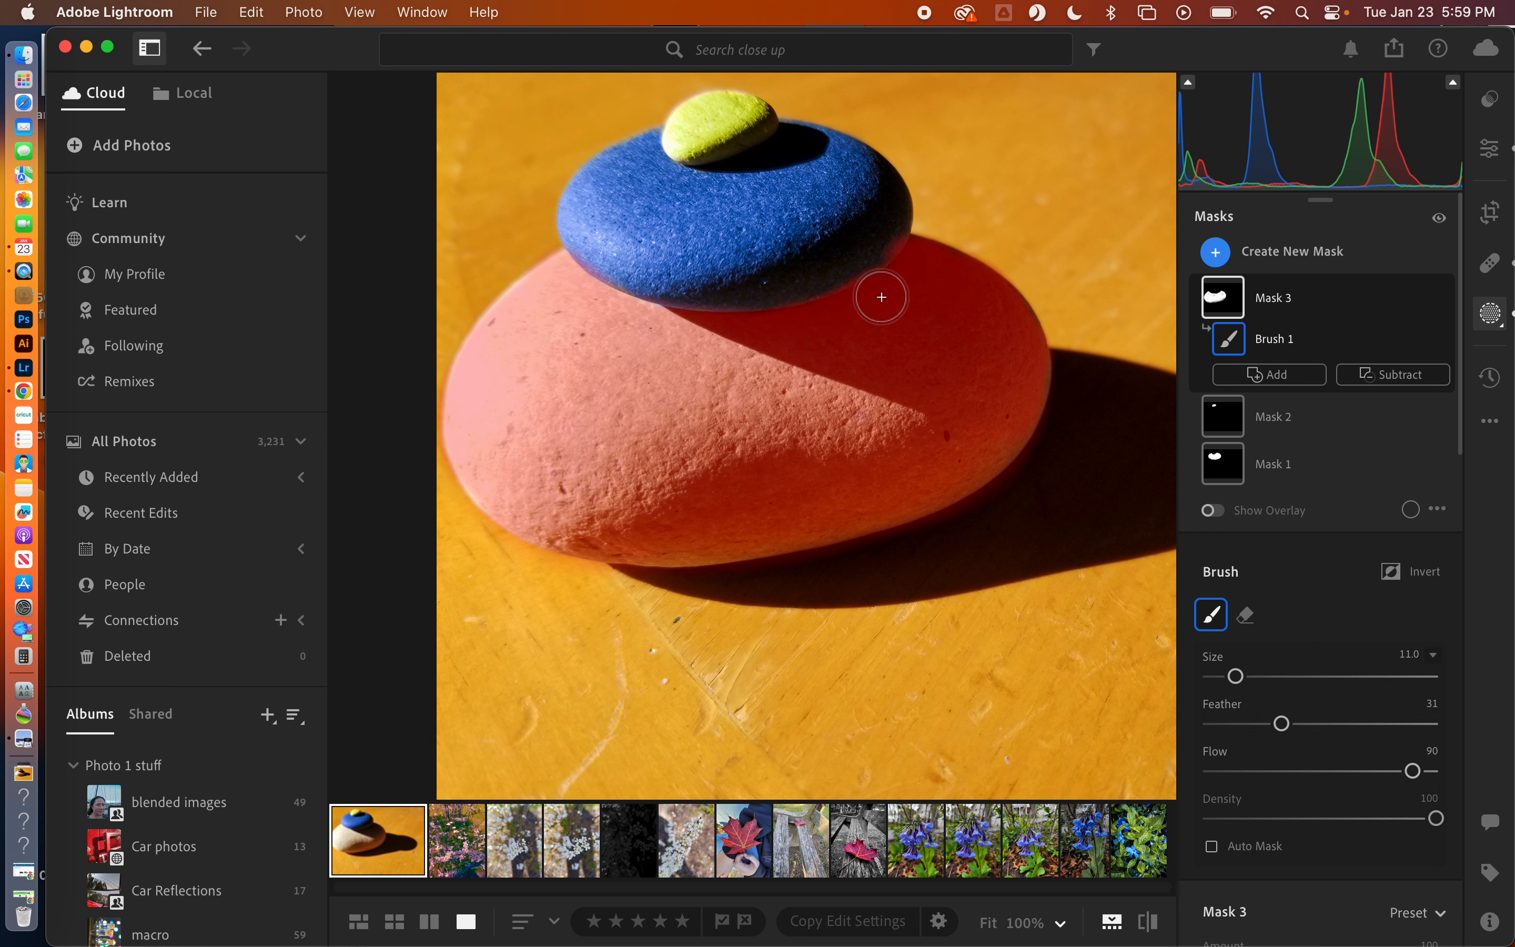
click(1247, 616)
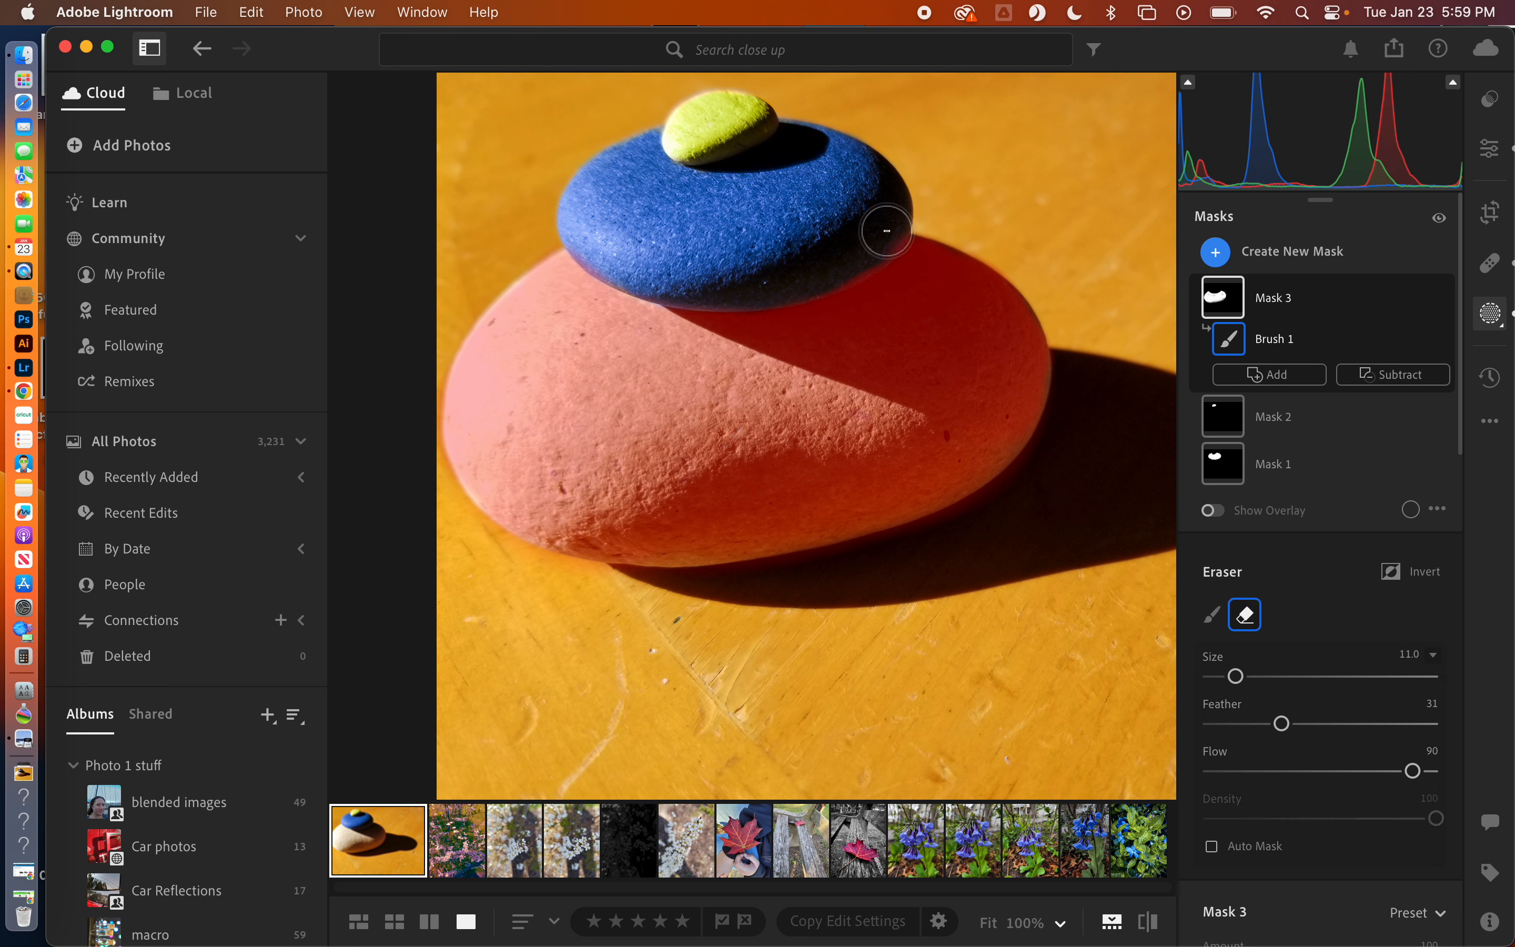
- Recolor the bottom stone green with the mask's Temp at +48 and Hue at +105.0
scroll(1318, 671, down, 6)
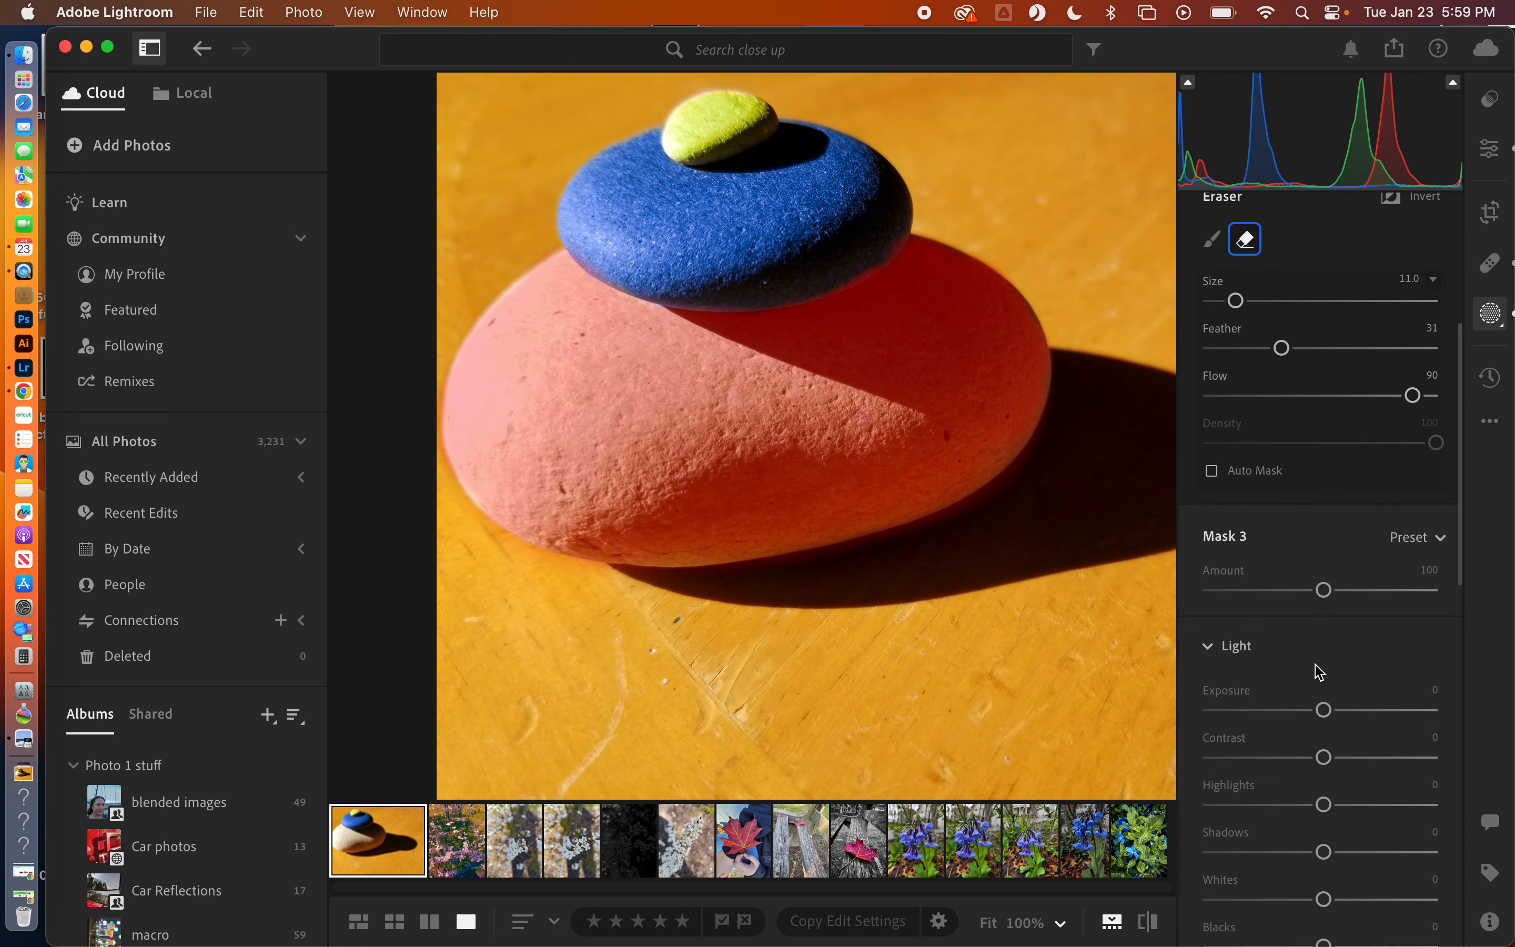
scroll(1318, 670, down, 4)
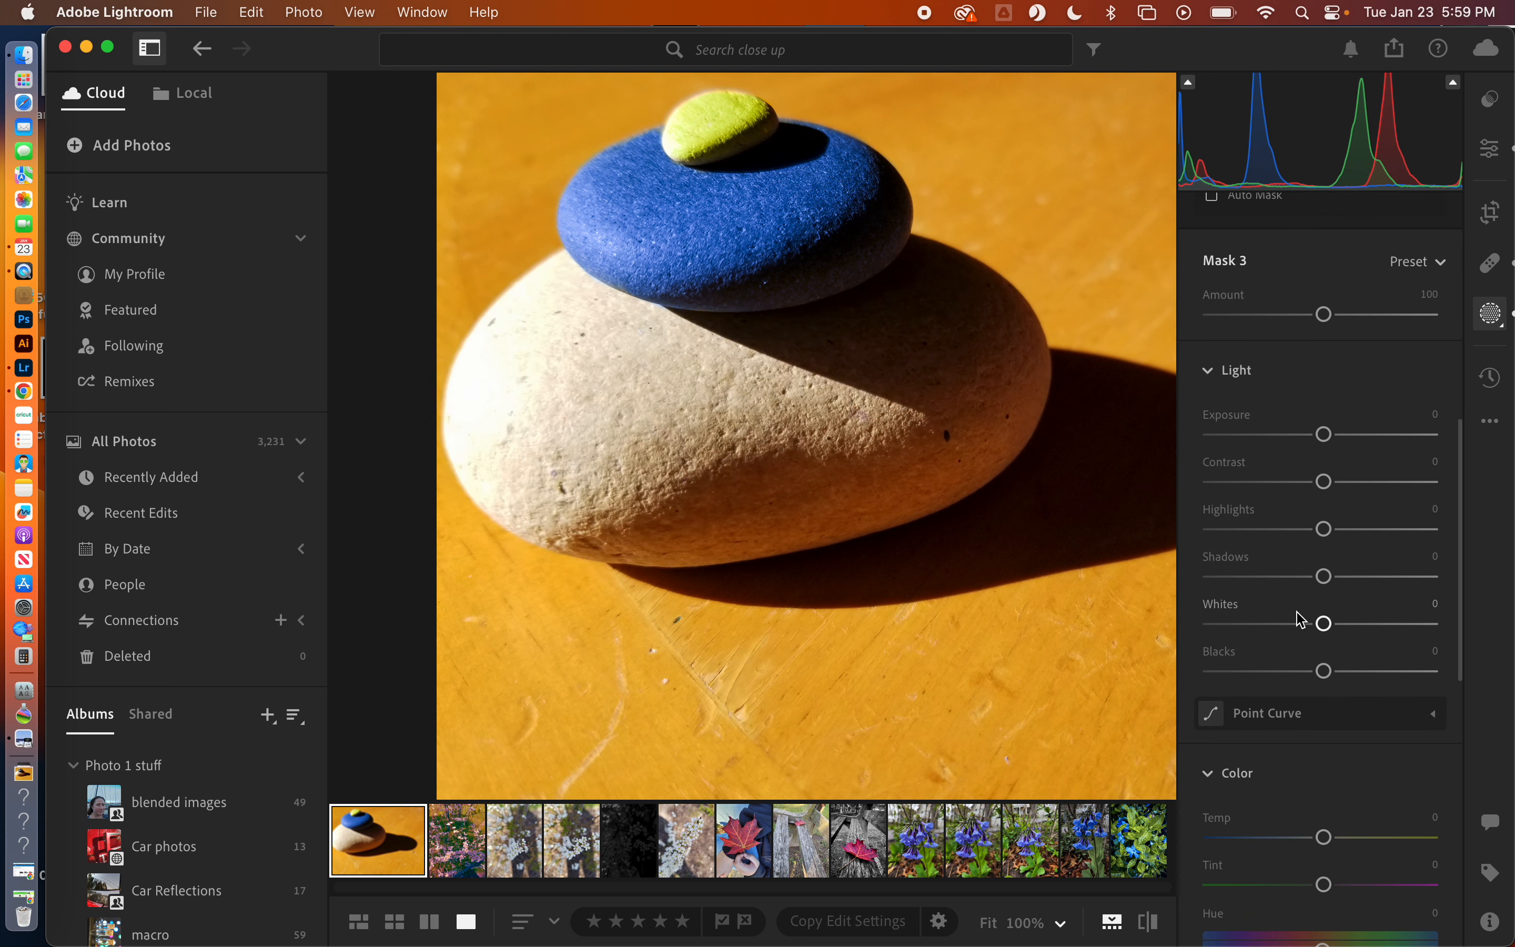
scroll(1302, 620, down, 5)
drag(1323, 532, 1379, 530)
drag(1325, 626, 1393, 644)
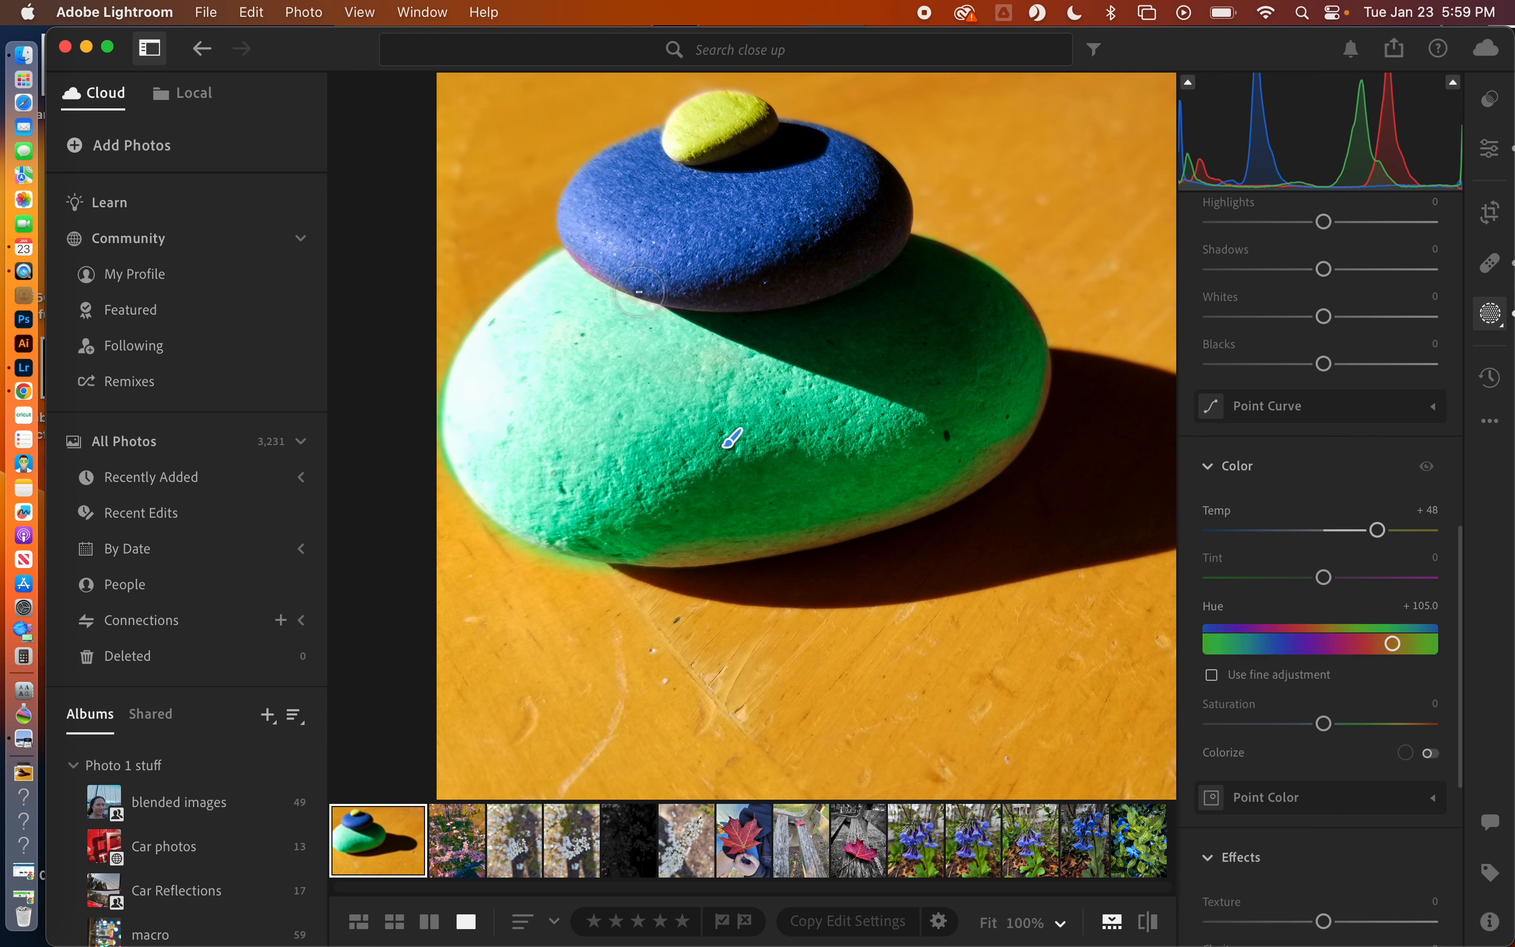
- Paint the missed strip along the bottom stone's lower right edge into its mask, reducing the brush size to 15
scroll(697, 332, down, 5)
scroll(697, 331, up, 5)
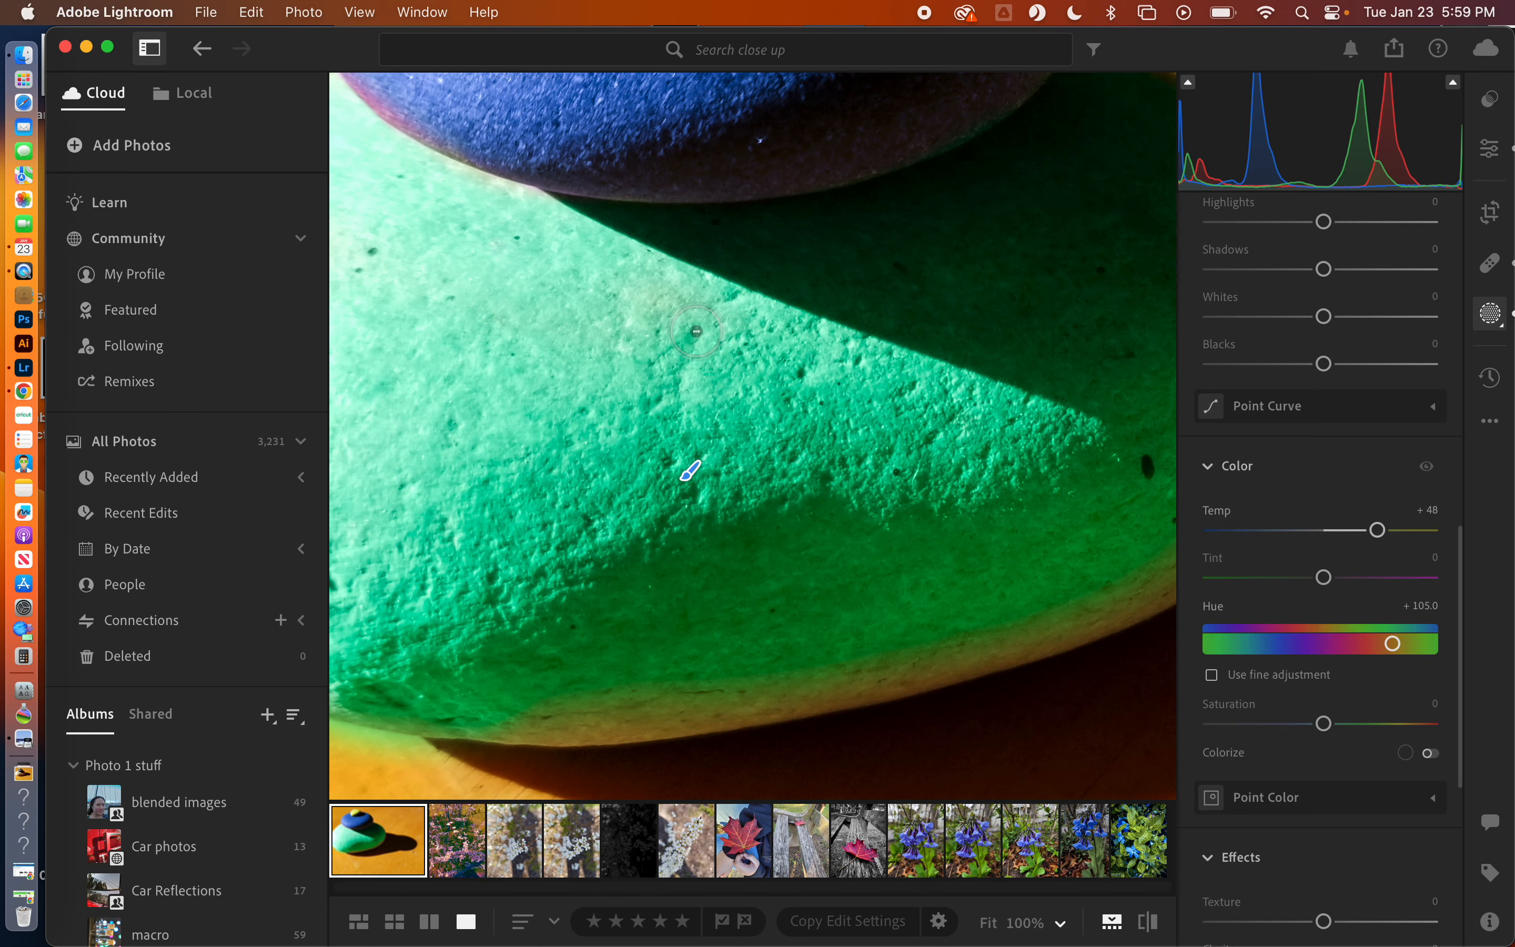
scroll(696, 331, down, 5)
scroll(697, 333, up, 3)
scroll(696, 333, up, 2)
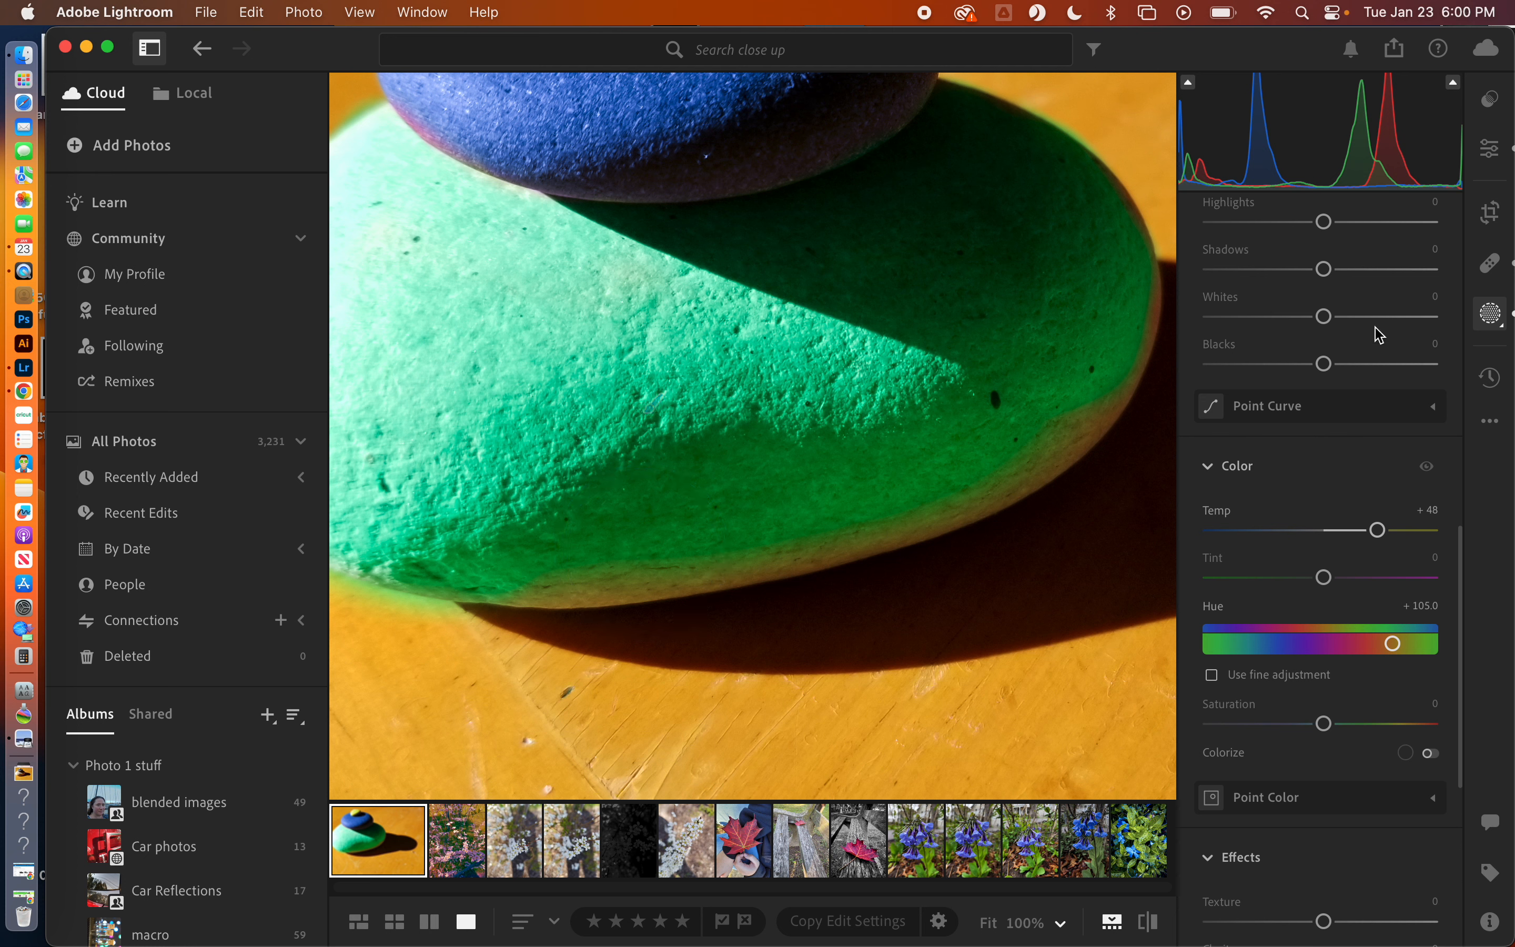
scroll(1403, 332, up, 10)
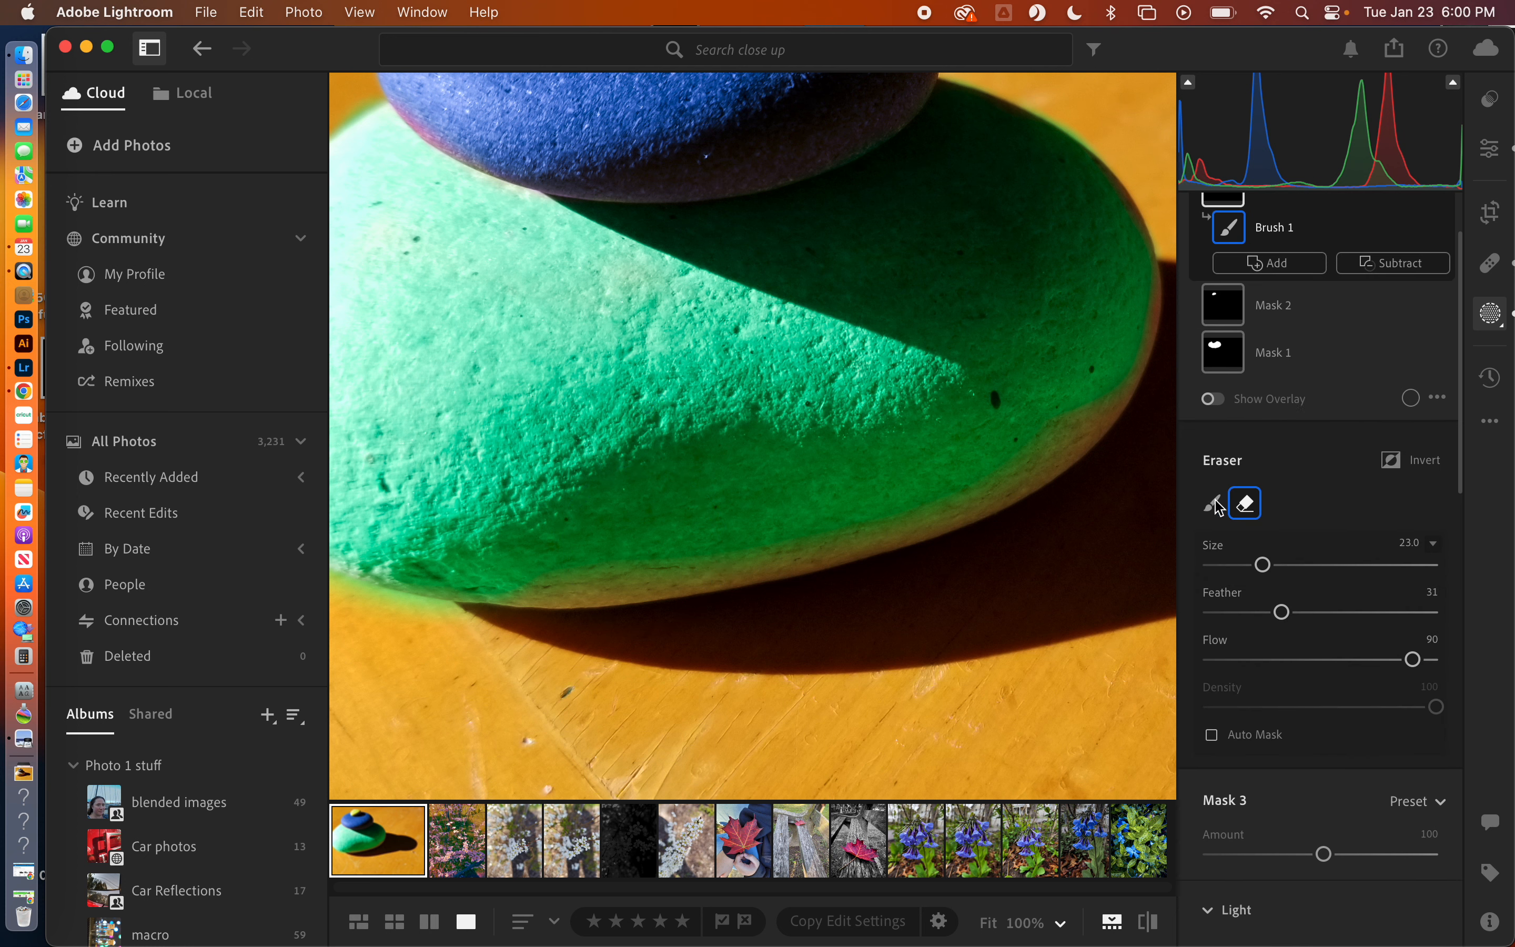
click(1214, 504)
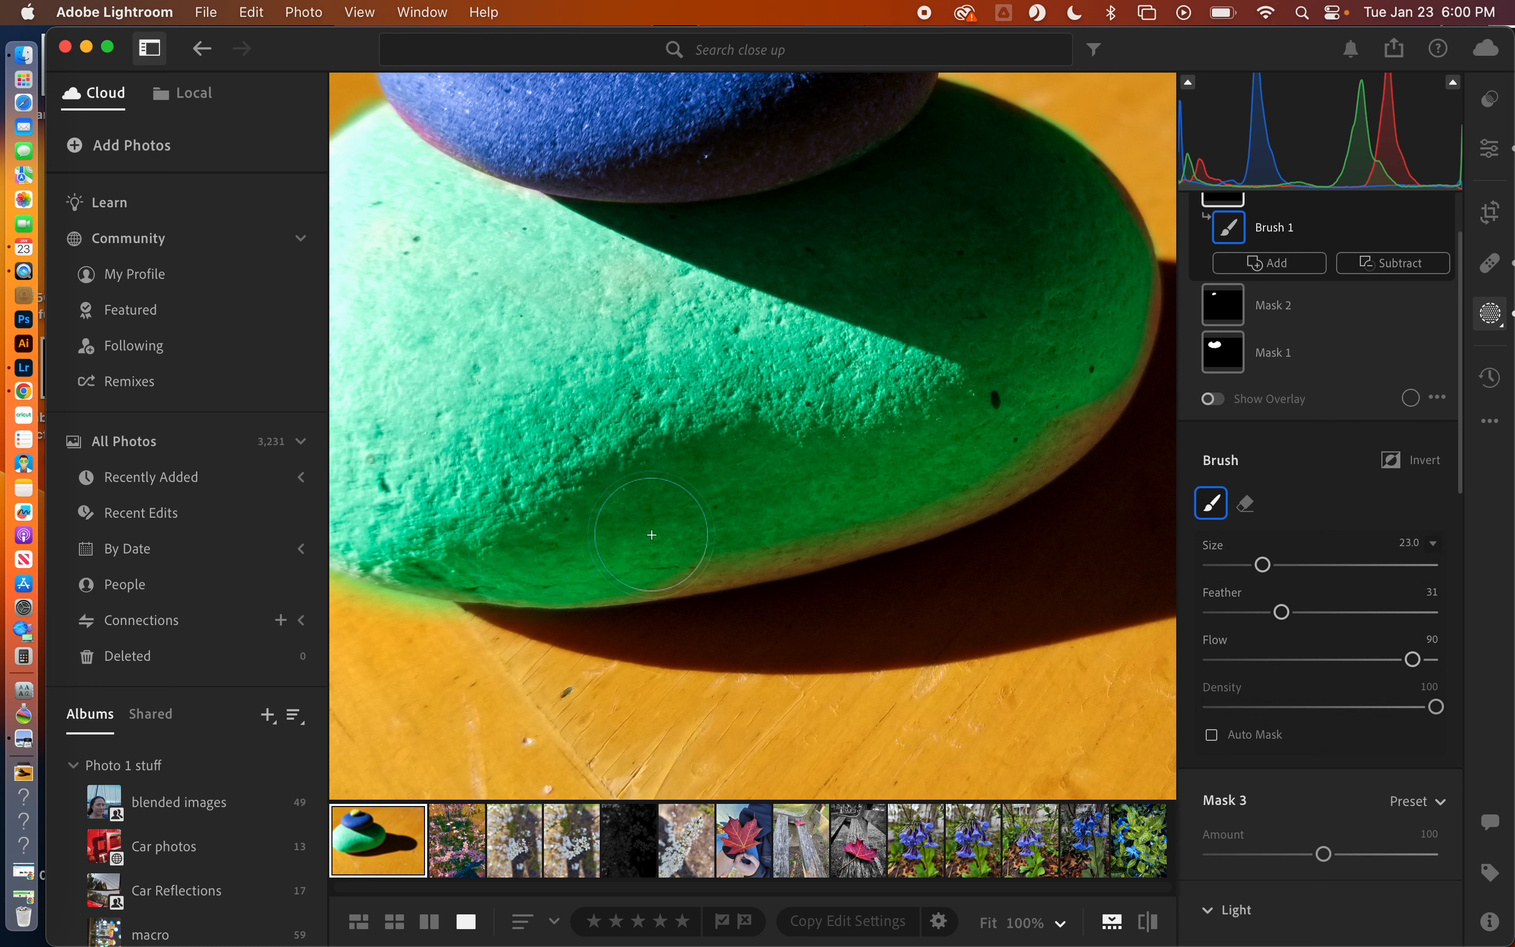
mouse_move(785, 521)
mouse_down()
mouse_move(1026, 430)
mouse_move(1094, 311)
mouse_move(1094, 283)
mouse_move(1038, 290)
mouse_up()
scroll(1028, 290, down, 5)
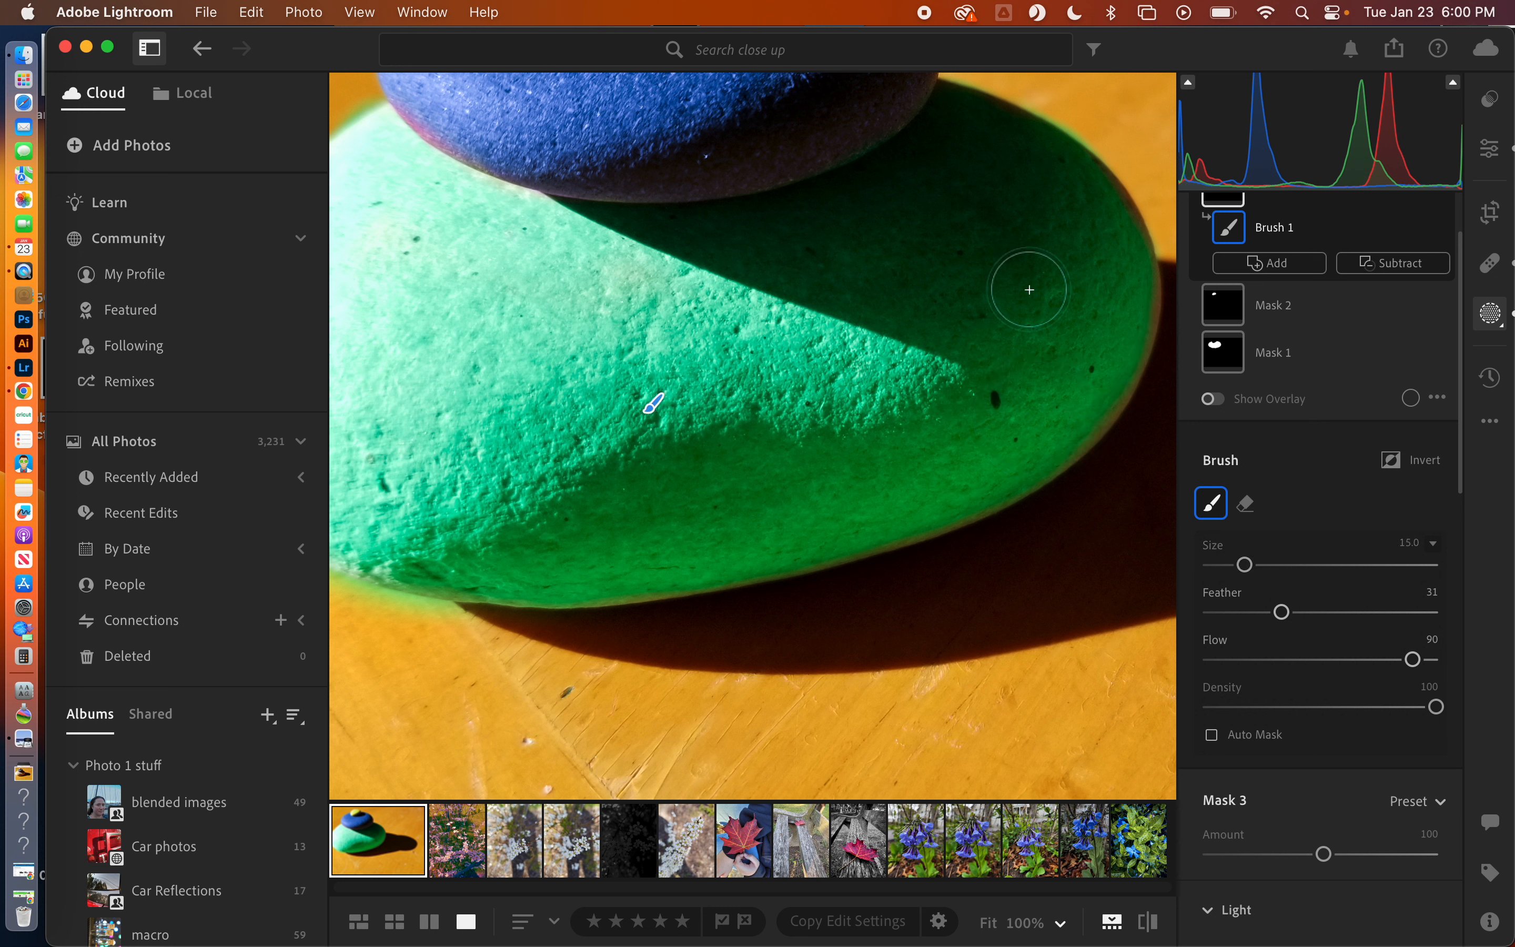
- Save the recolored stones photo's current edits as a named version called "1"
scroll(913, 271, up, 1)
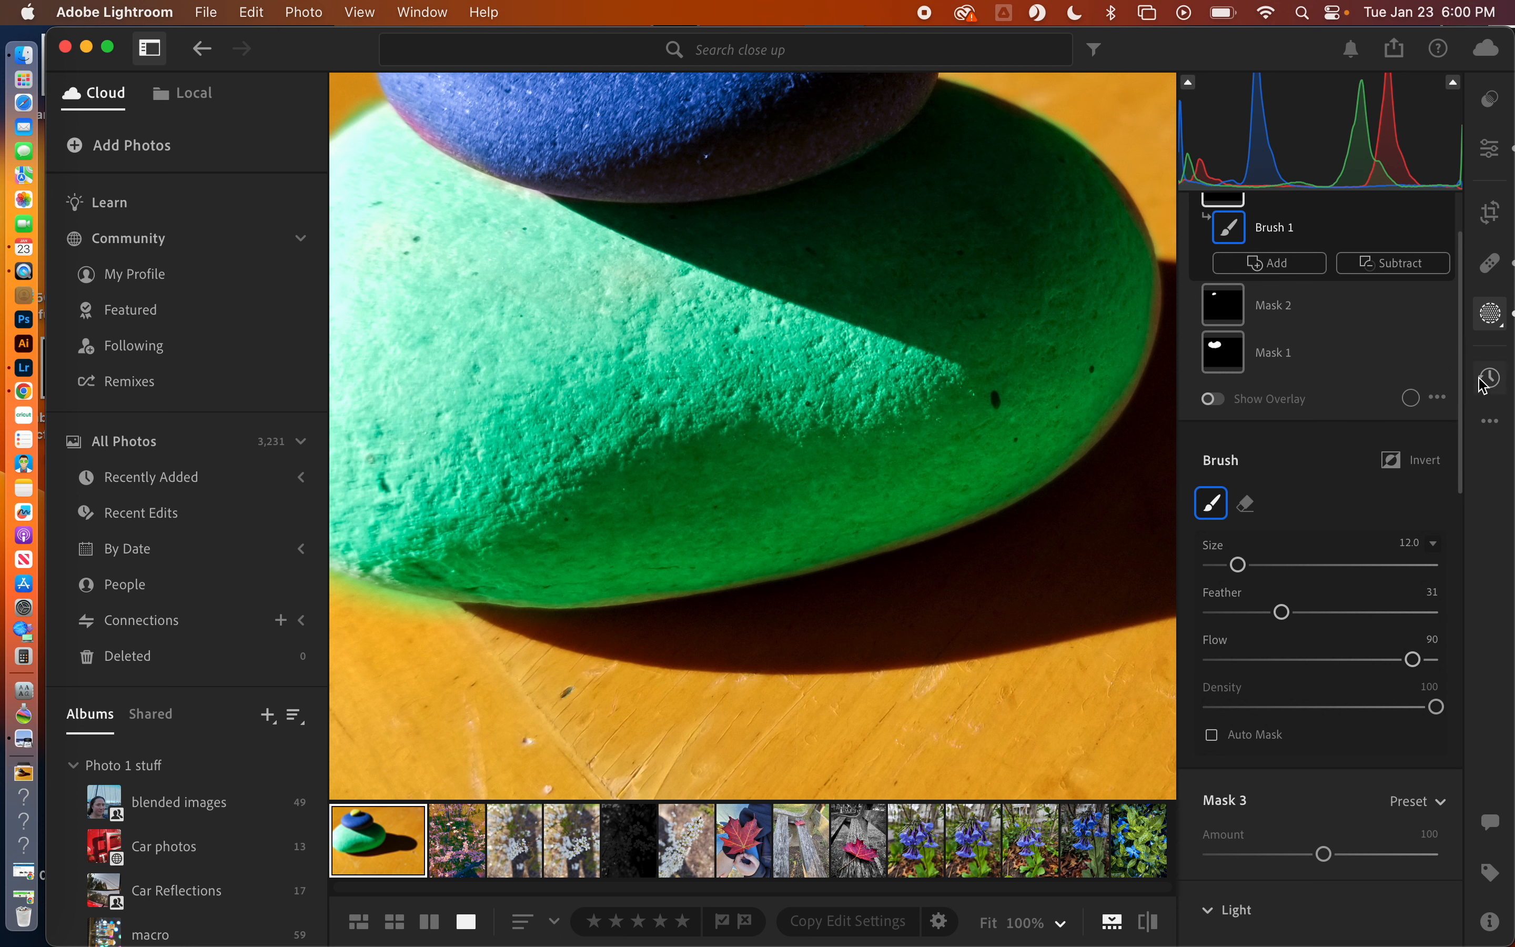
scroll(994, 418, down, 6)
key(z)
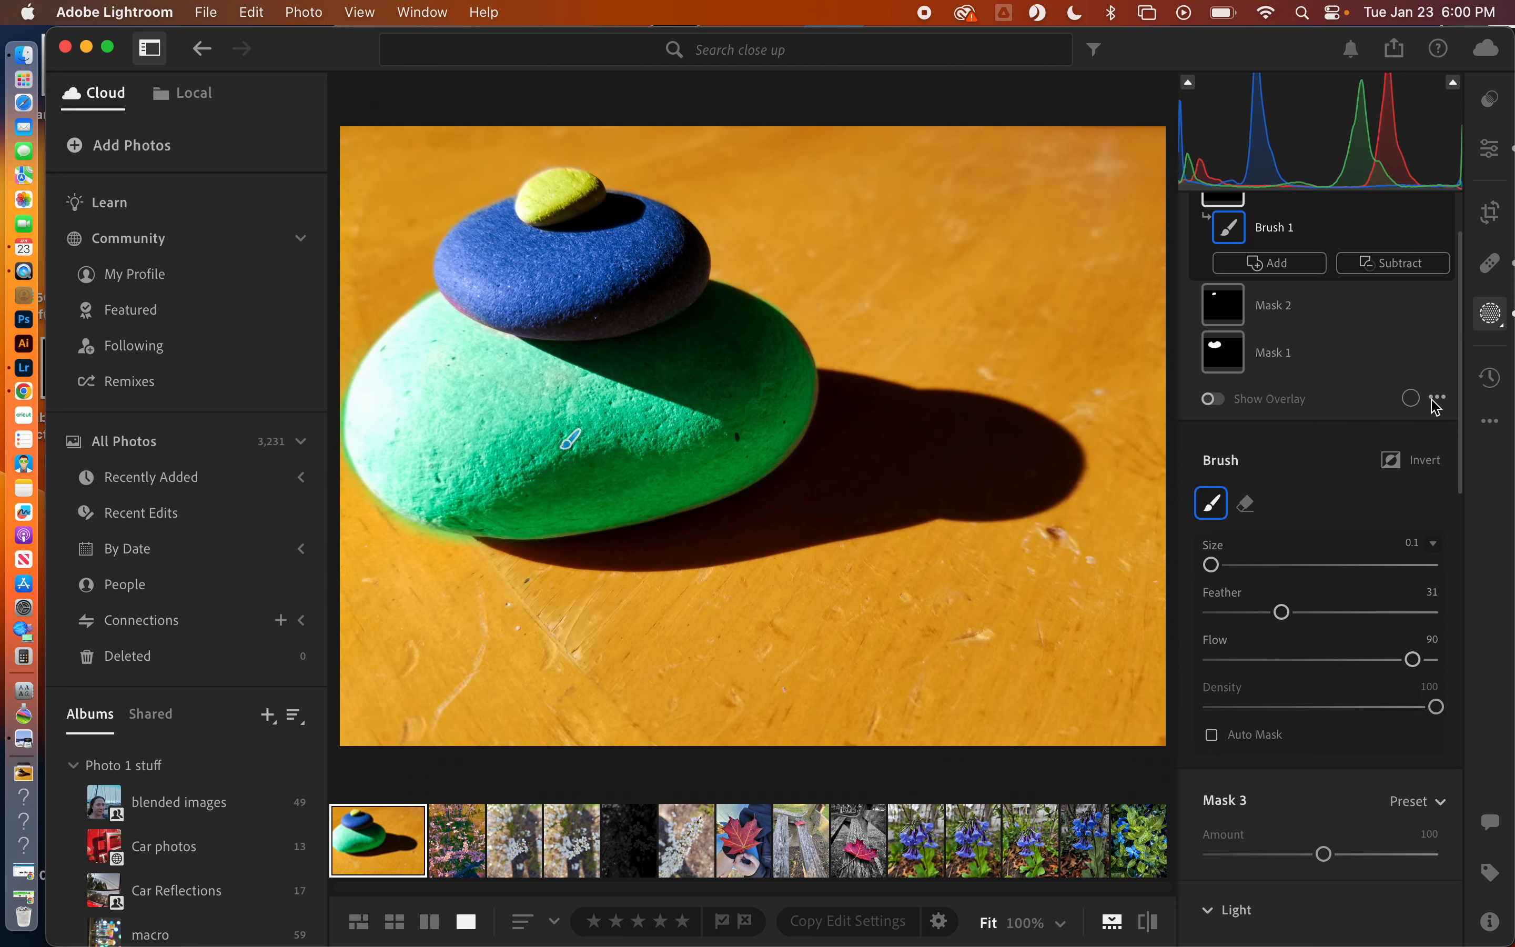
click(1491, 377)
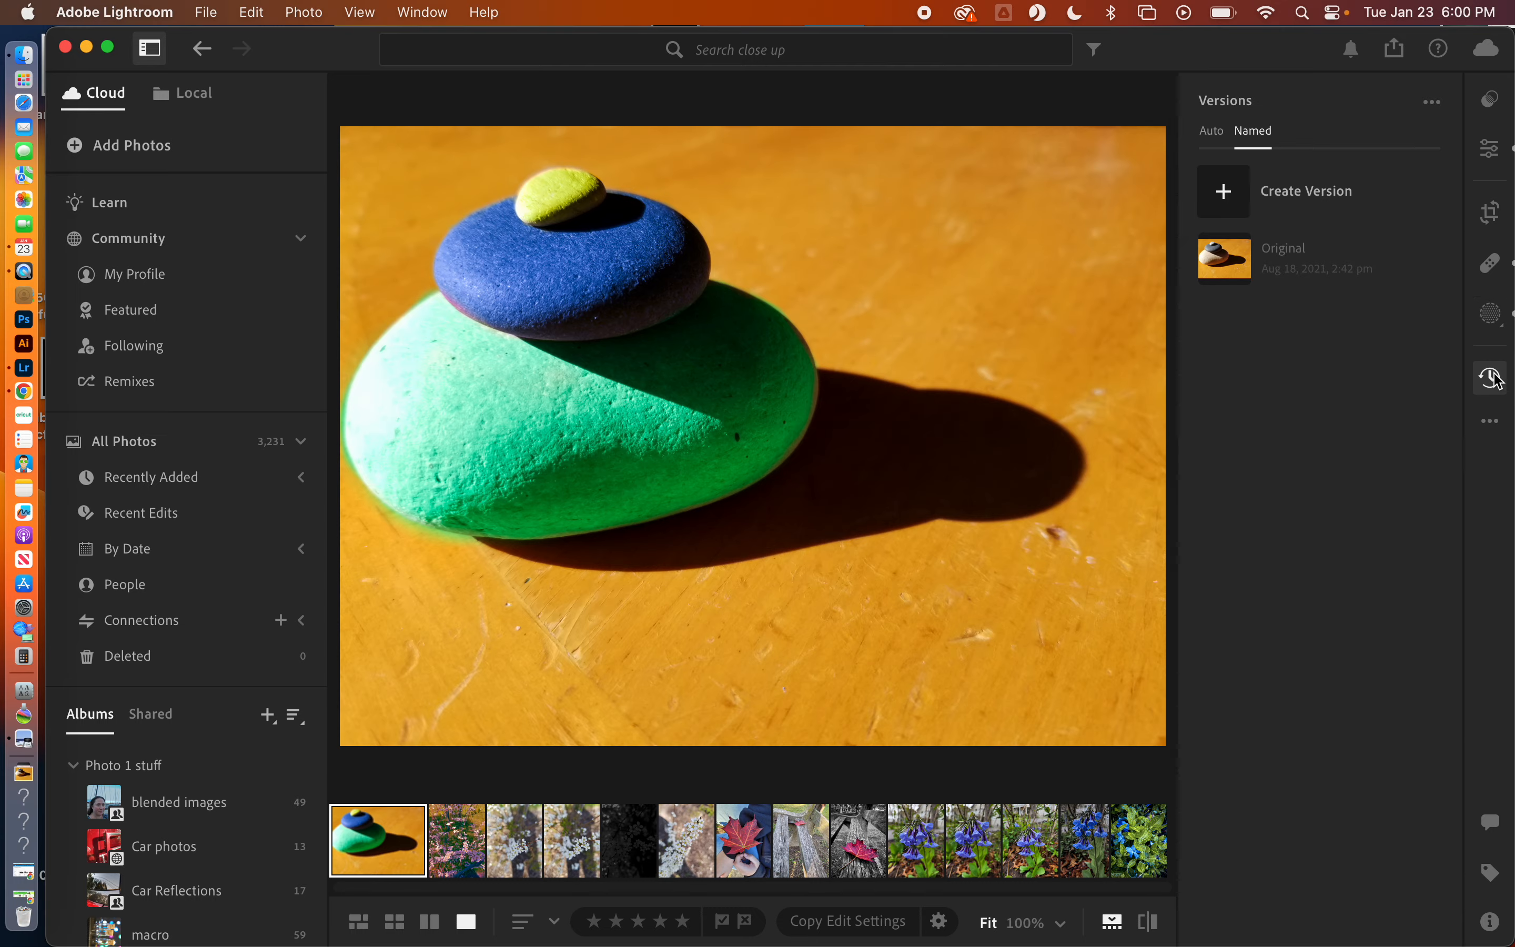
click(1239, 194)
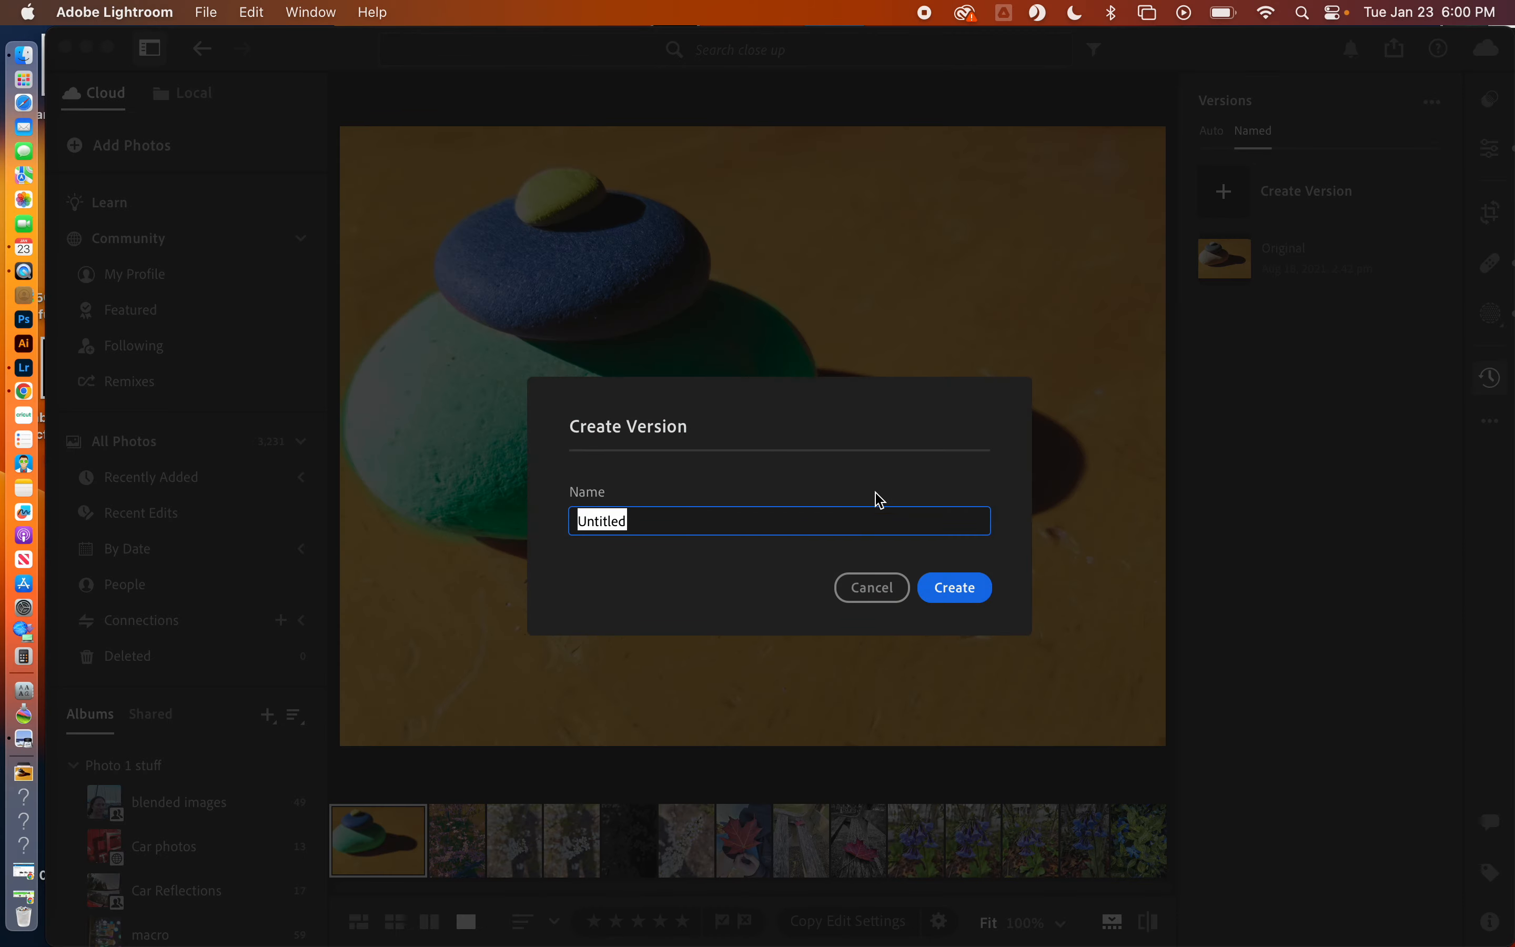
click(871, 591)
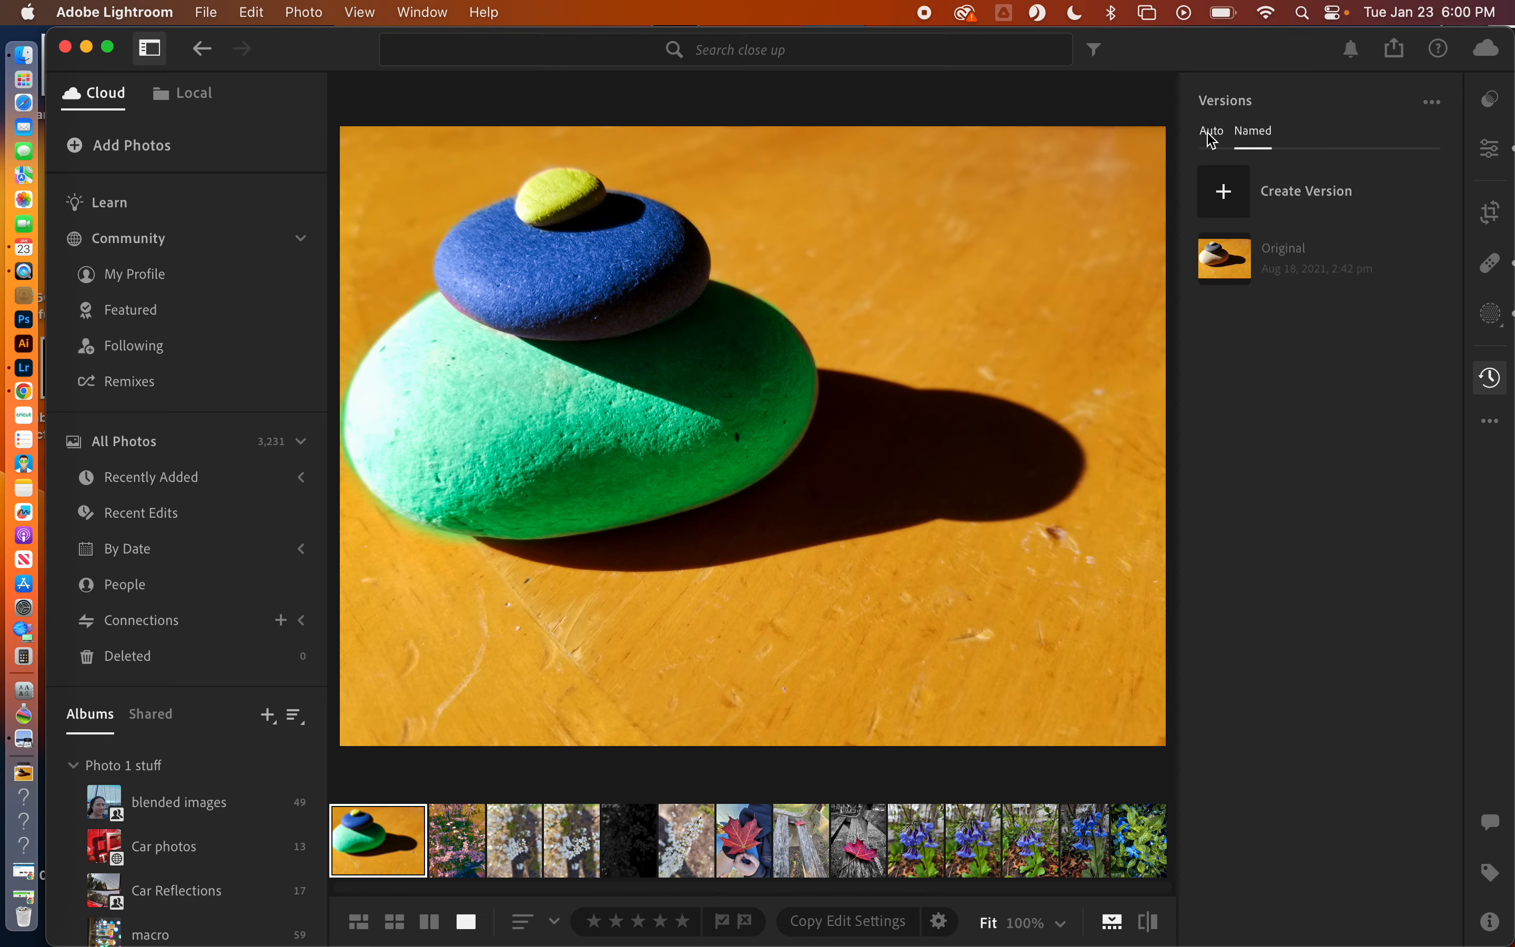
click(1226, 195)
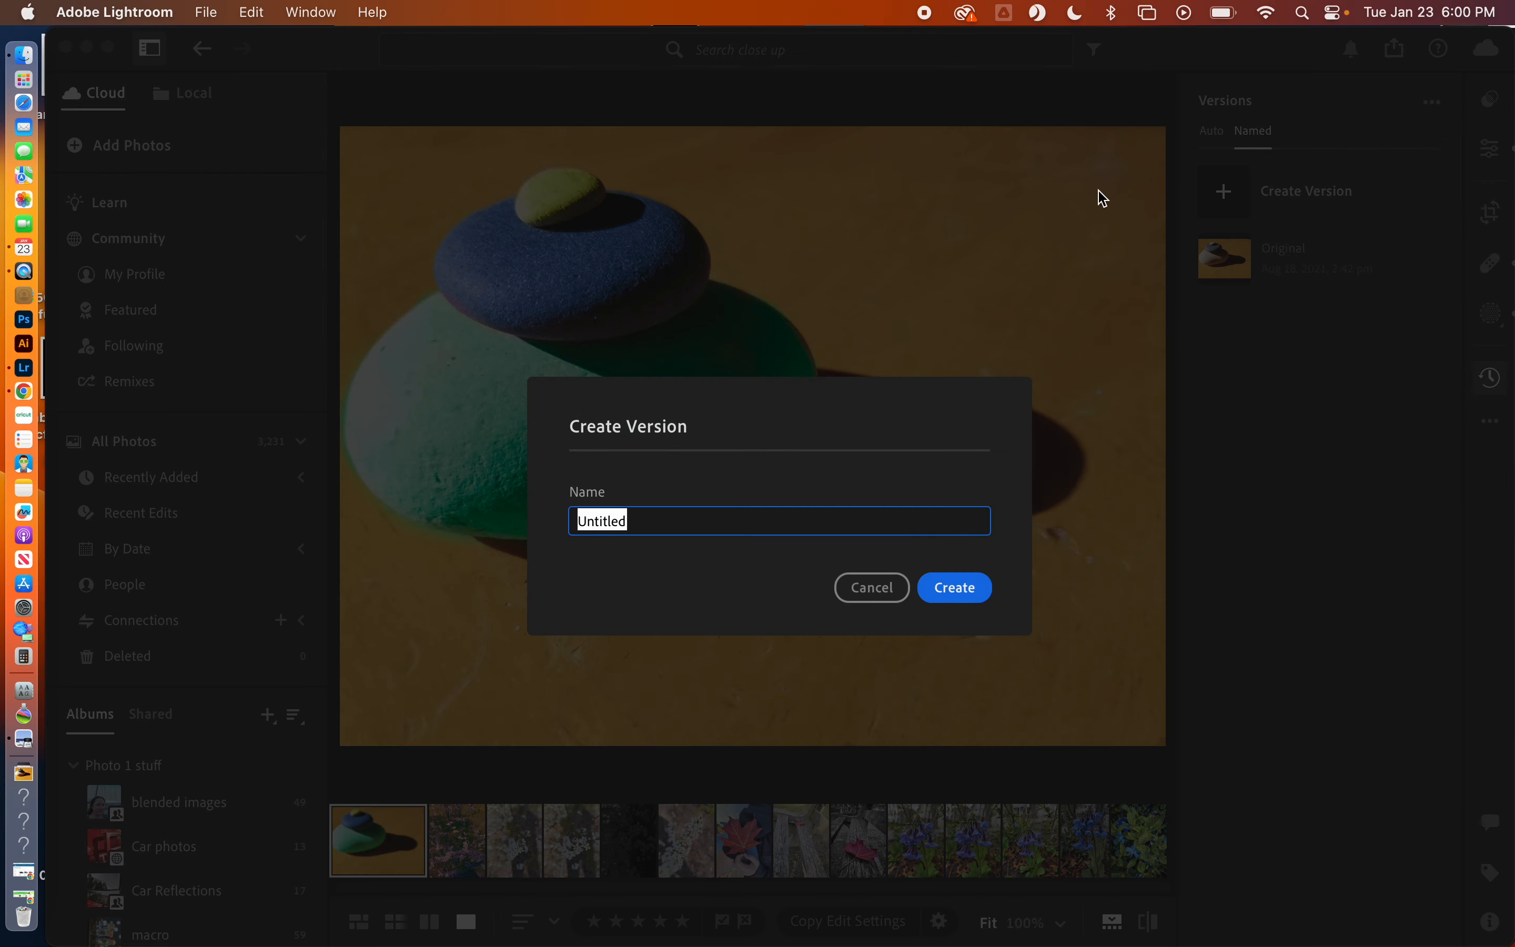
text(1)
click(941, 595)
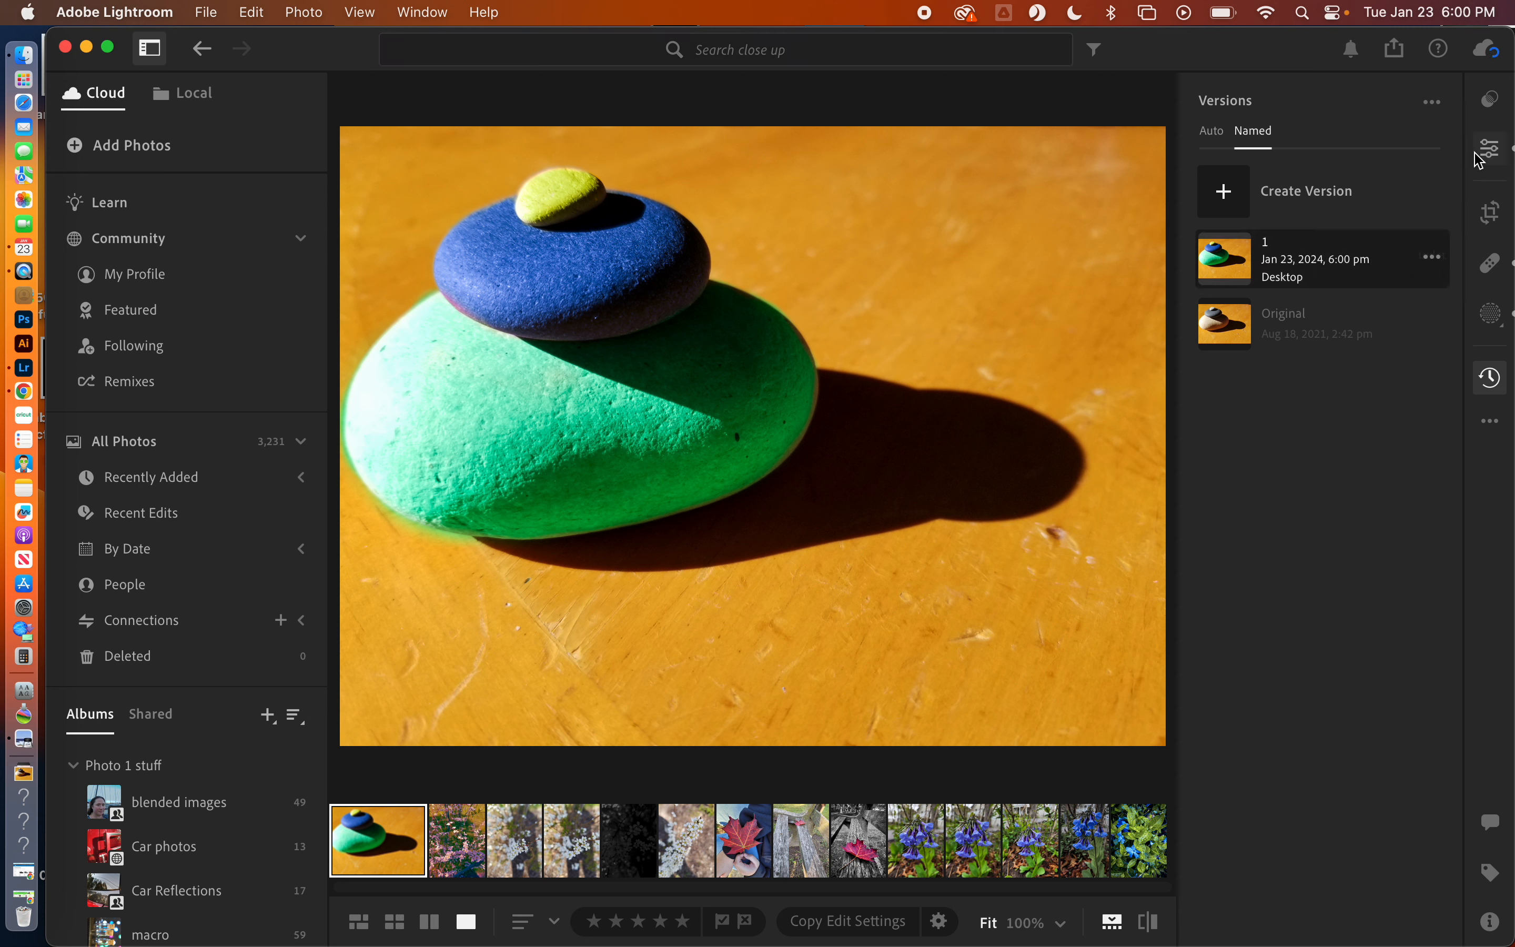
click(1494, 150)
click(1492, 149)
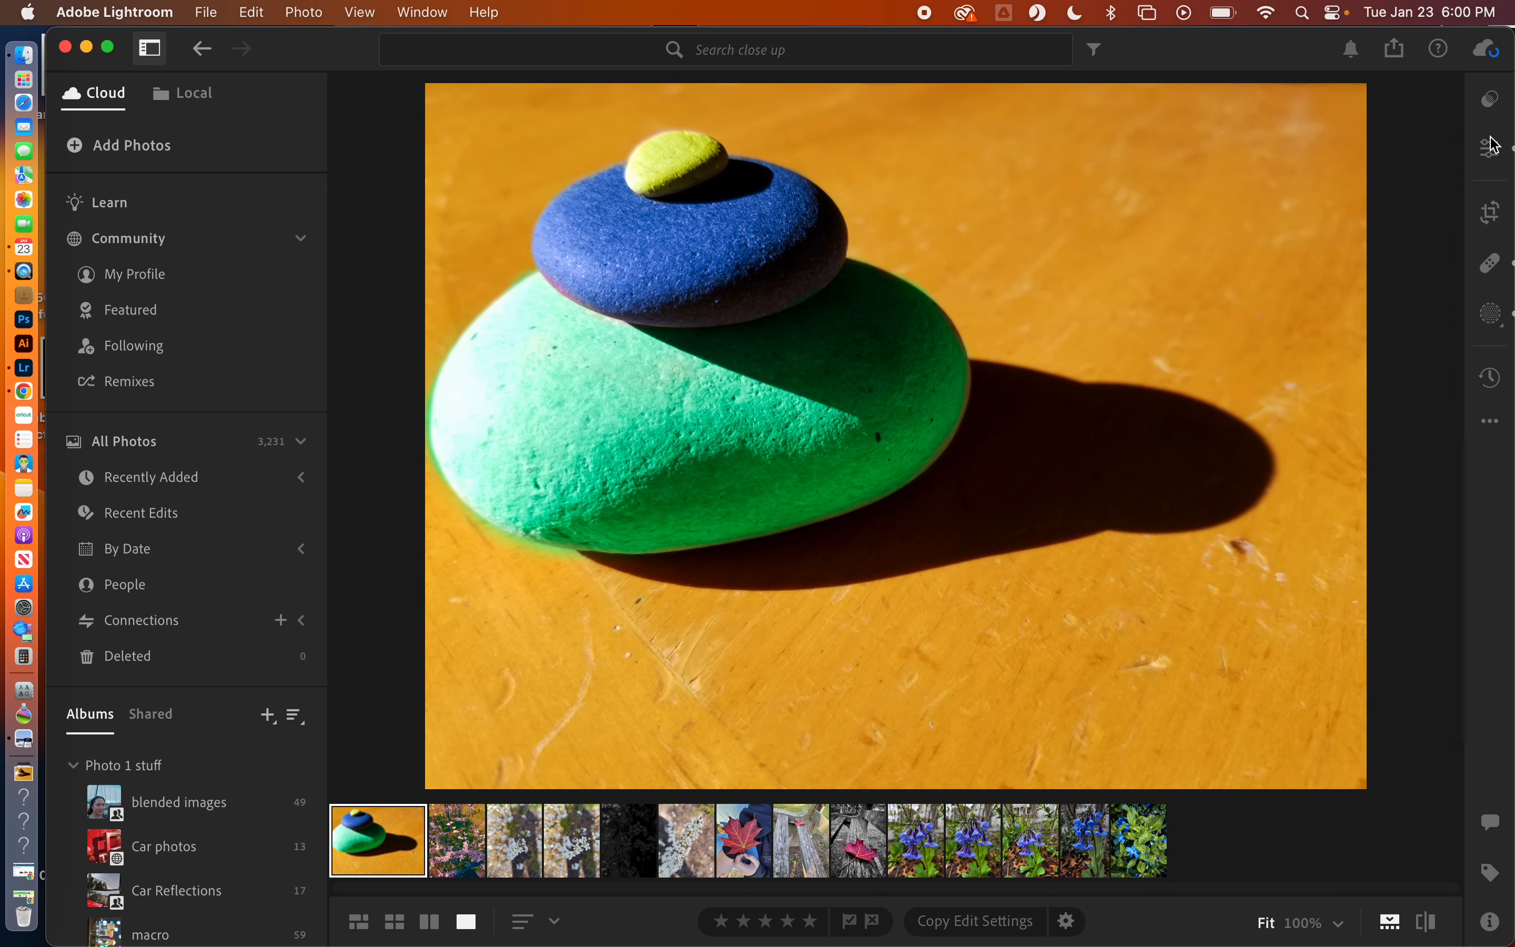
click(1496, 148)
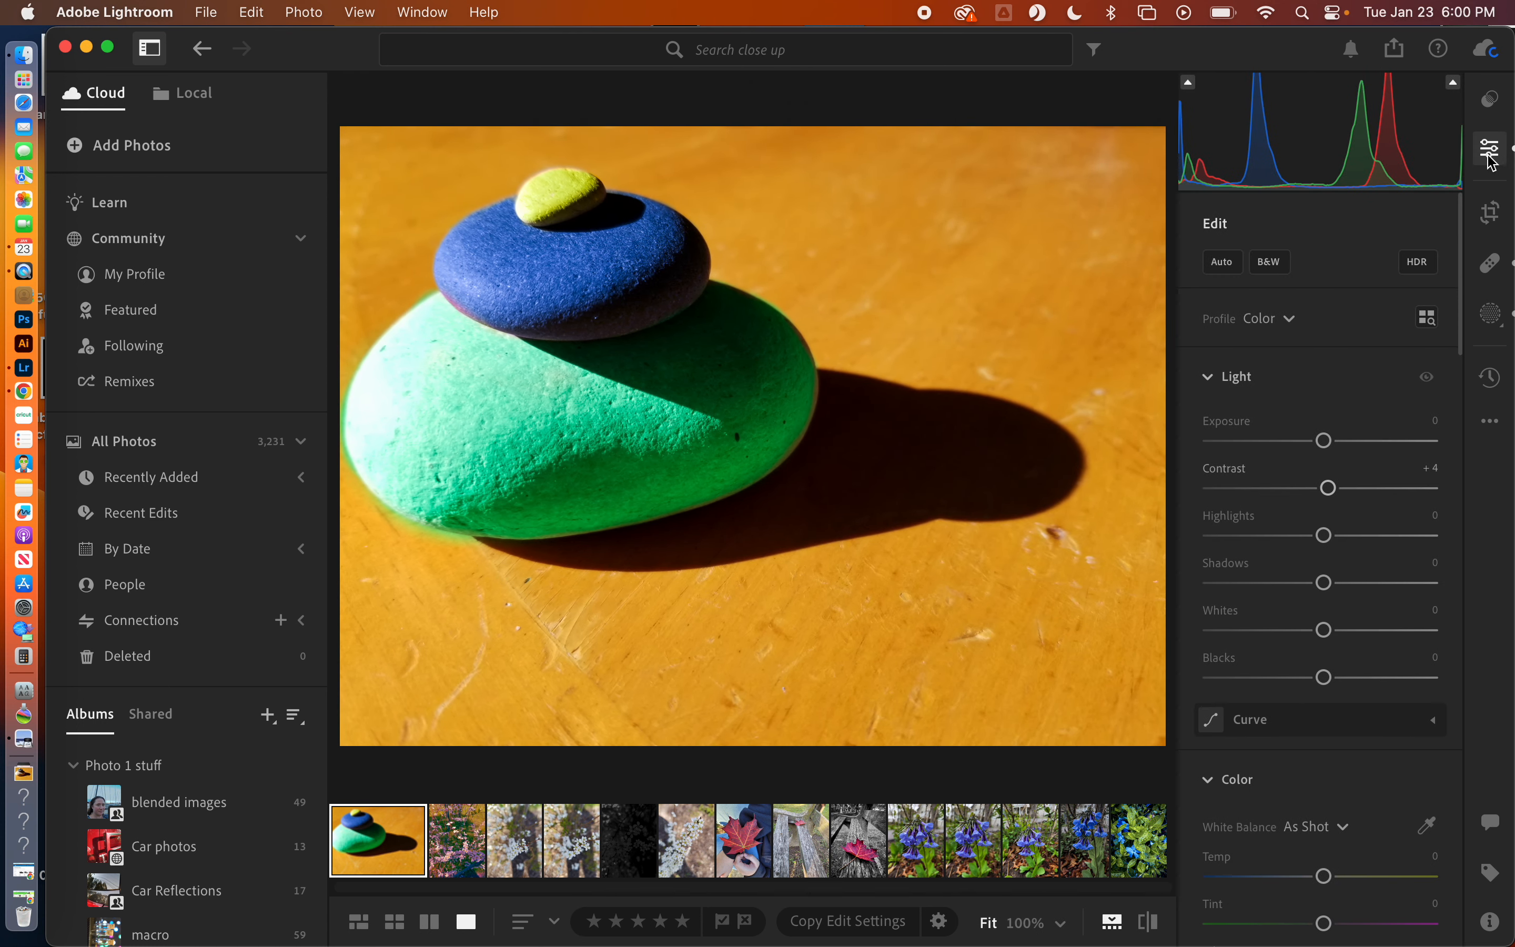
click(1494, 157)
- Export the edited stones photo as a JPG (Large), full size at 100% quality, to the Downloads folder
click(1396, 50)
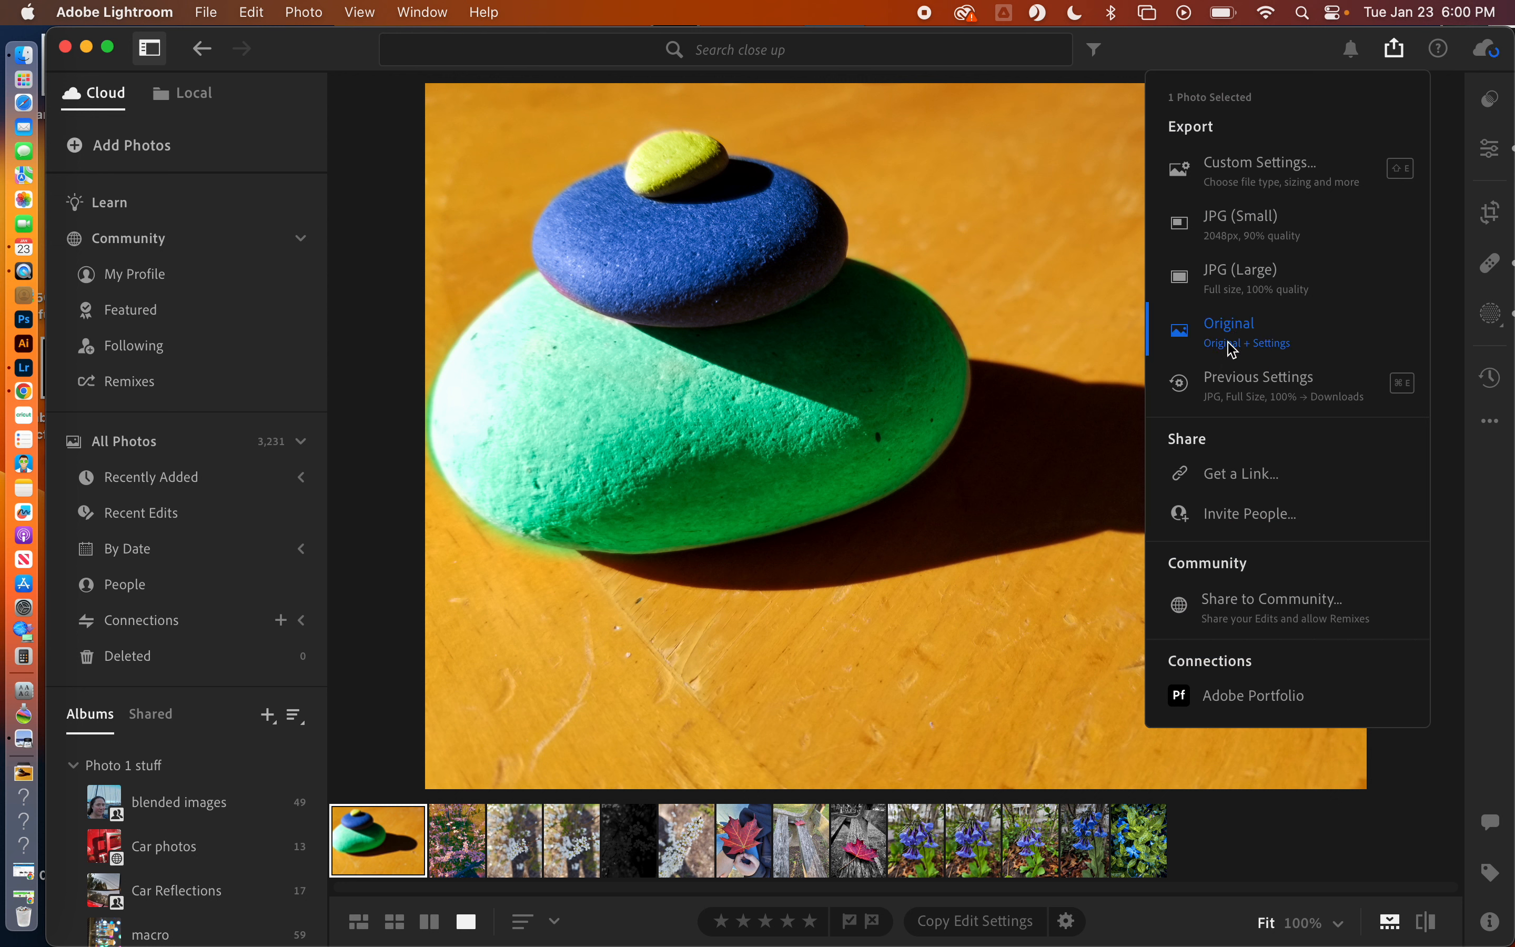
click(1223, 285)
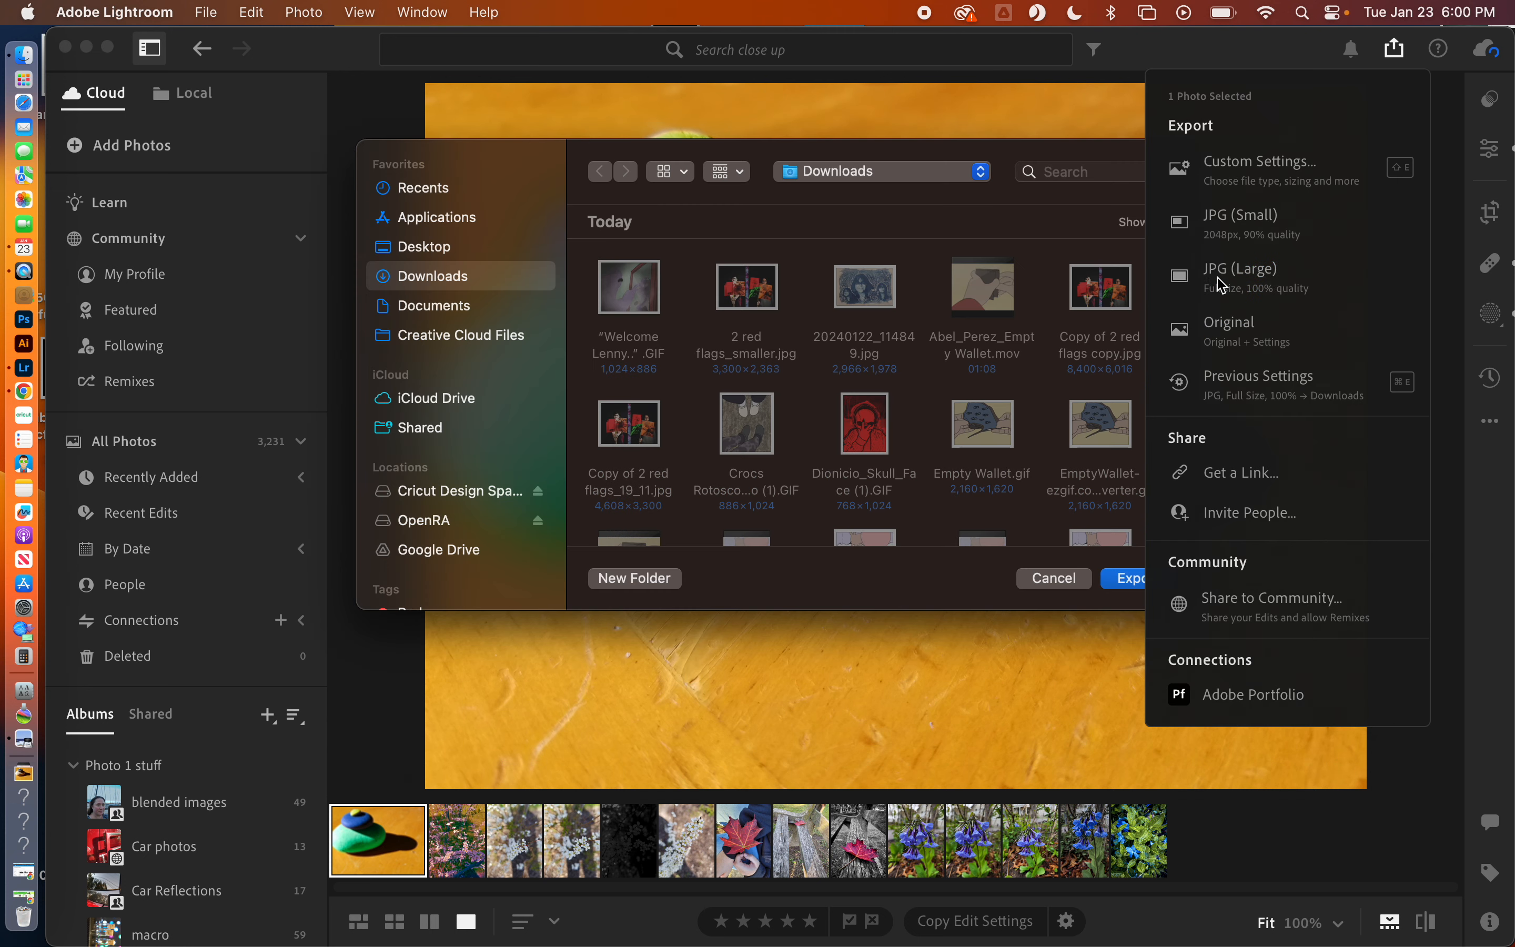
click(1152, 570)
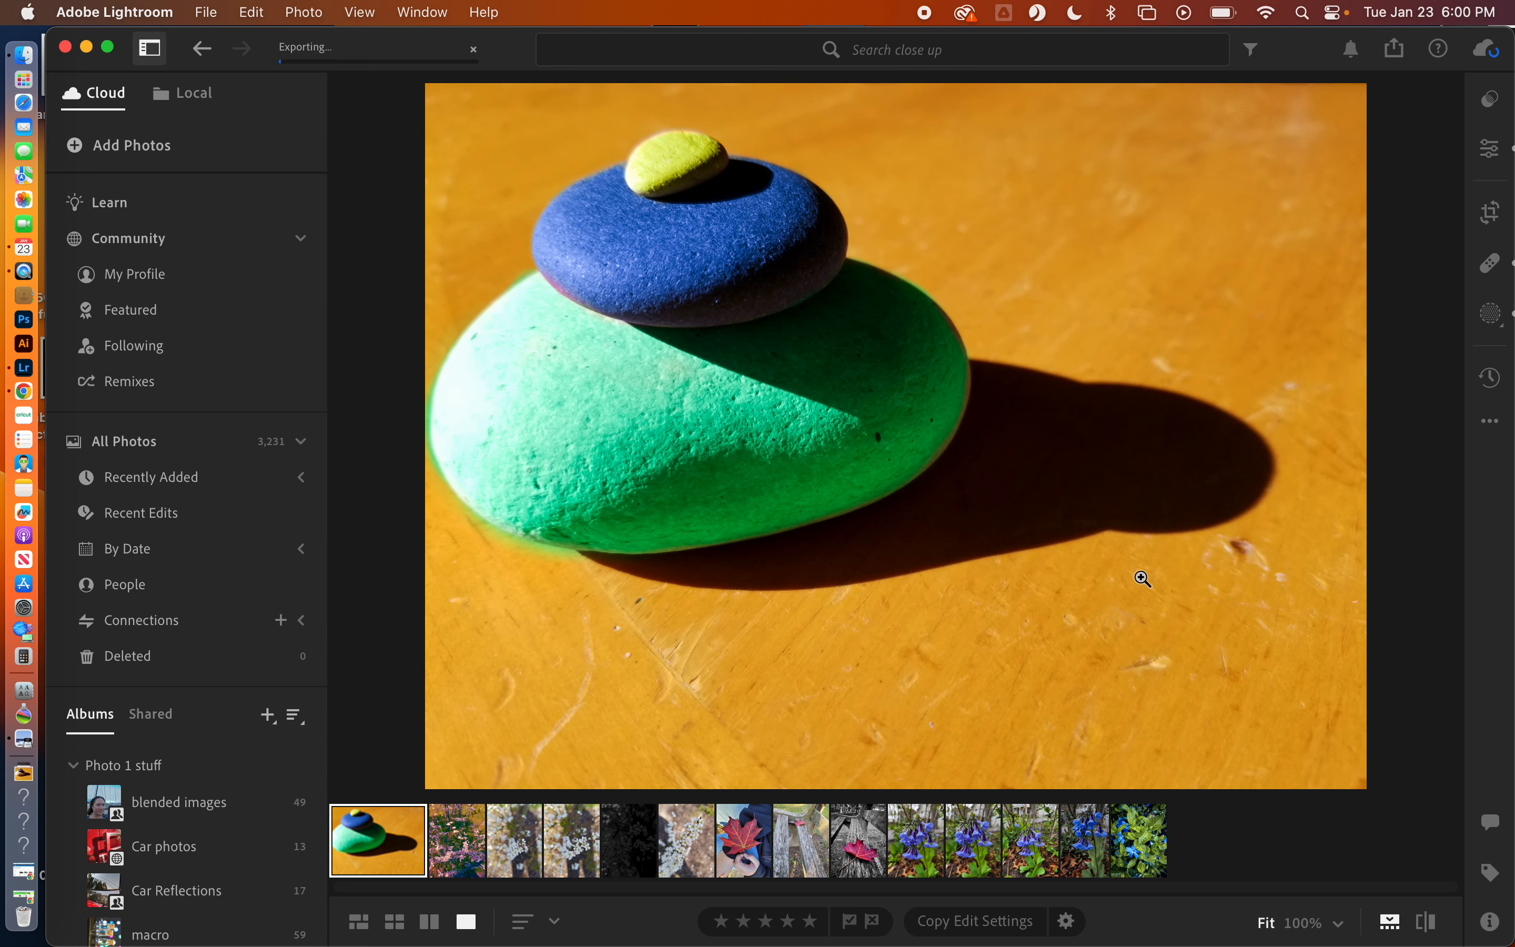